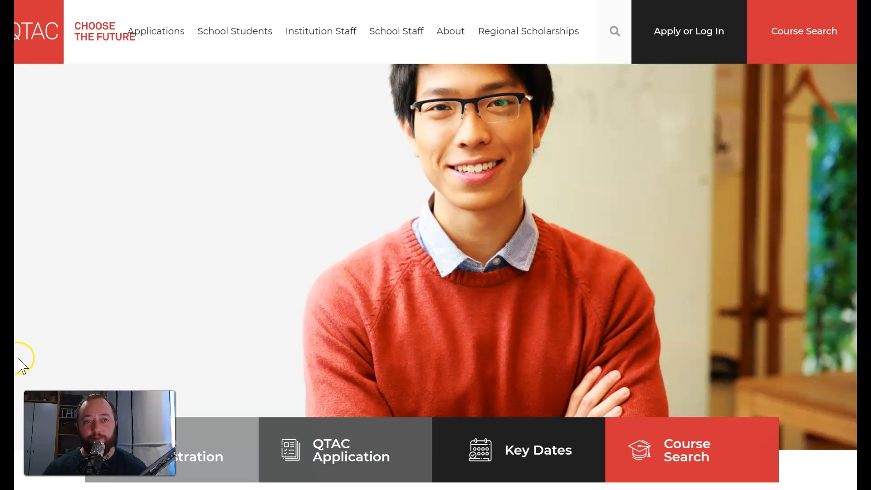
Step: Go from the QTAC site's Apply or Log In link to the Application Services page
click(54, 304)
click(63, 299)
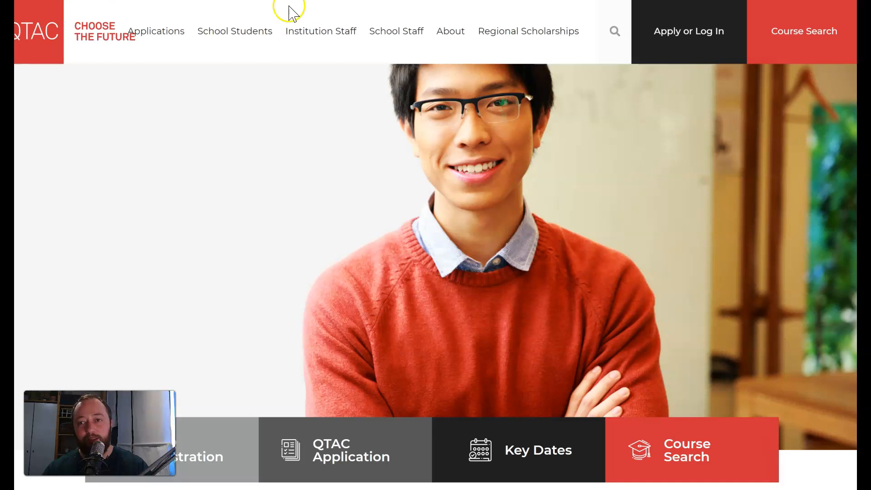
click(661, 28)
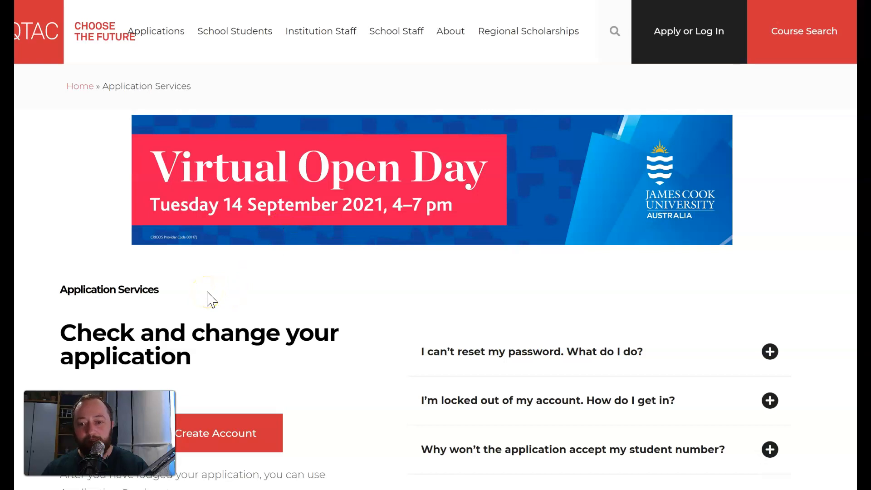
scroll(208, 299, down, 1)
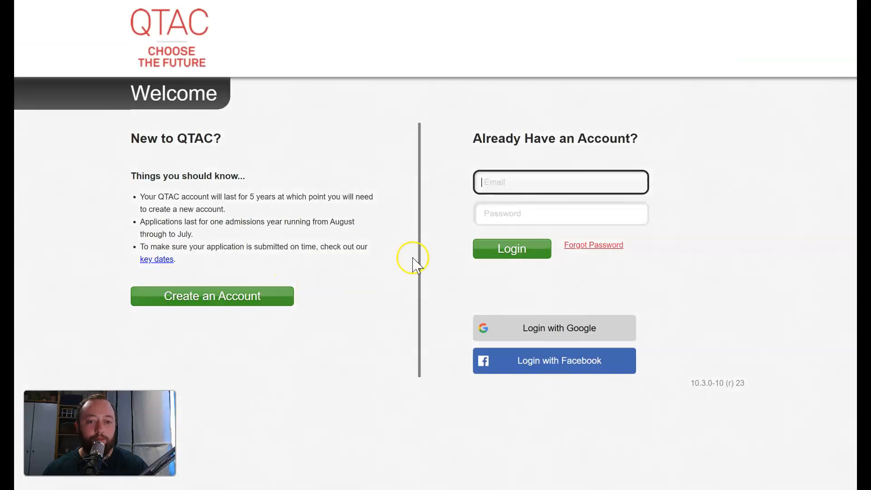
Step: Start a new account and enter the applicant's e-mail address in both e-mail fields
click(238, 303)
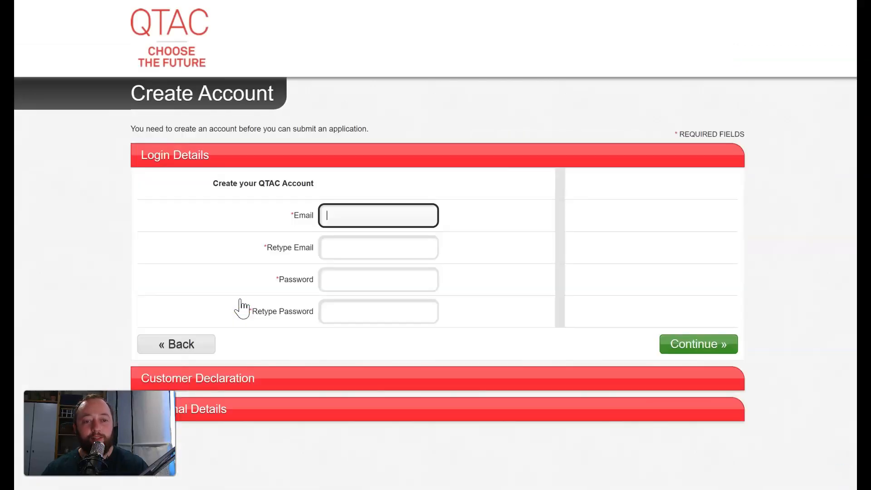
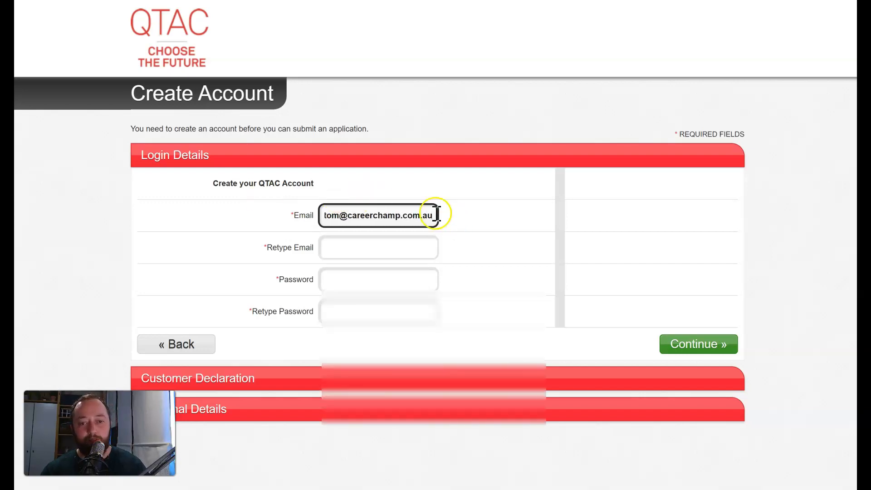
drag(436, 215, 295, 216)
key(ctrl+c)
click(332, 245)
key(ctrl+v)
Step: Enter the account password and its matching confirmation, then continue to the declaration
click(361, 281)
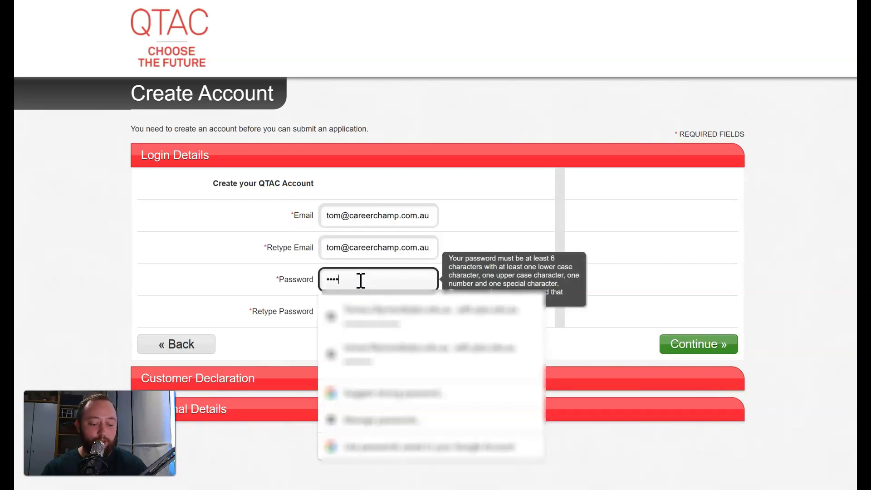
text(••••••••)
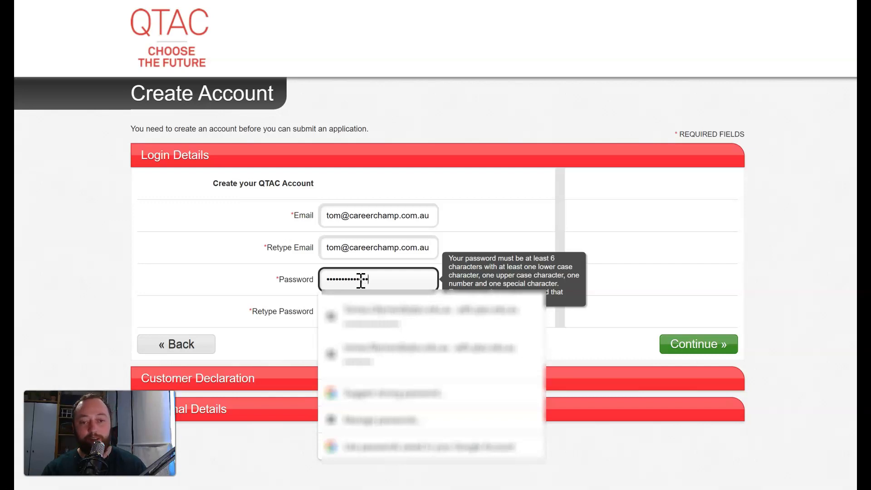
drag(387, 276, 268, 279)
click(340, 305)
key(ctrl+v)
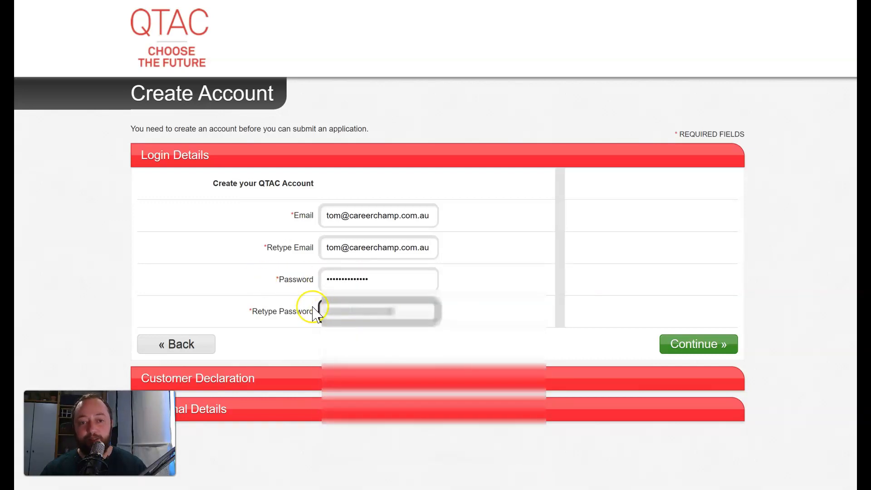
drag(408, 304, 308, 316)
text(••••••••)
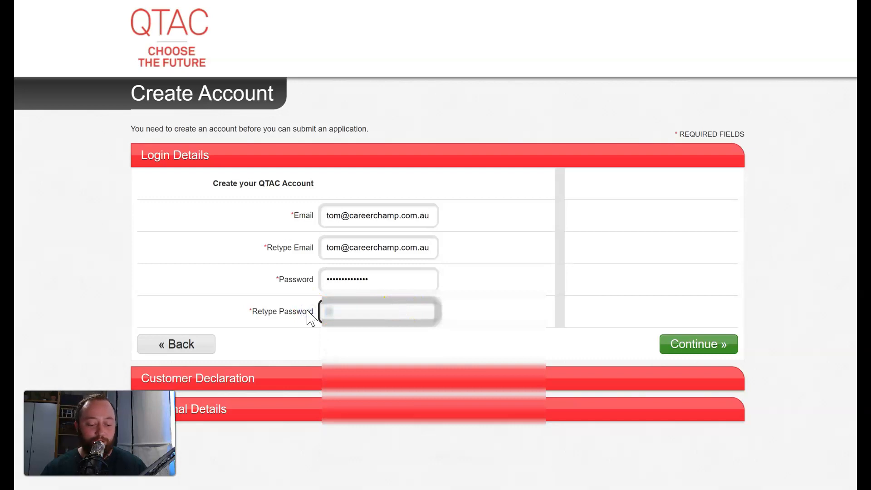
text(•••••)
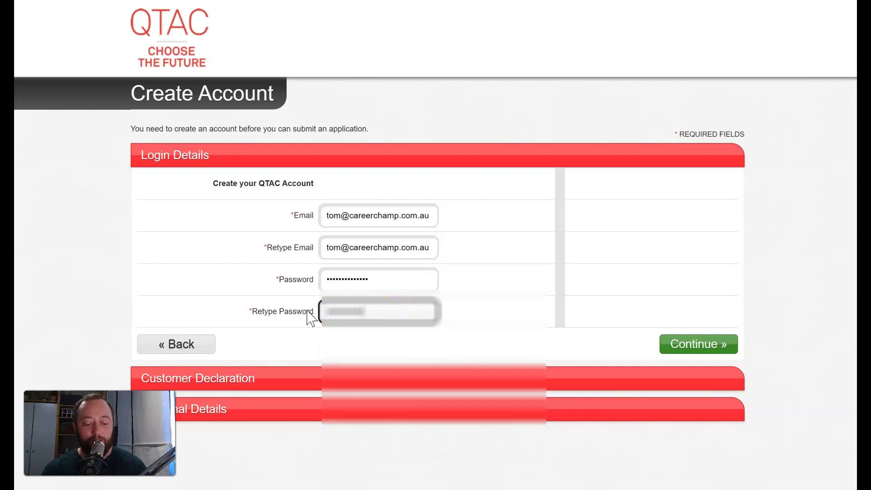
key(BackSpace)
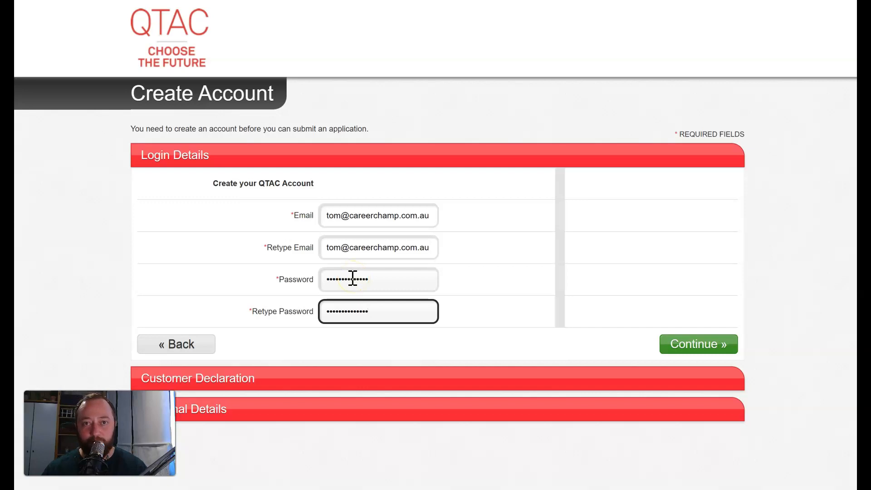
click(680, 349)
Step: Read through the Customer Declaration and continue to Personal Details
scroll(521, 292, down, 3)
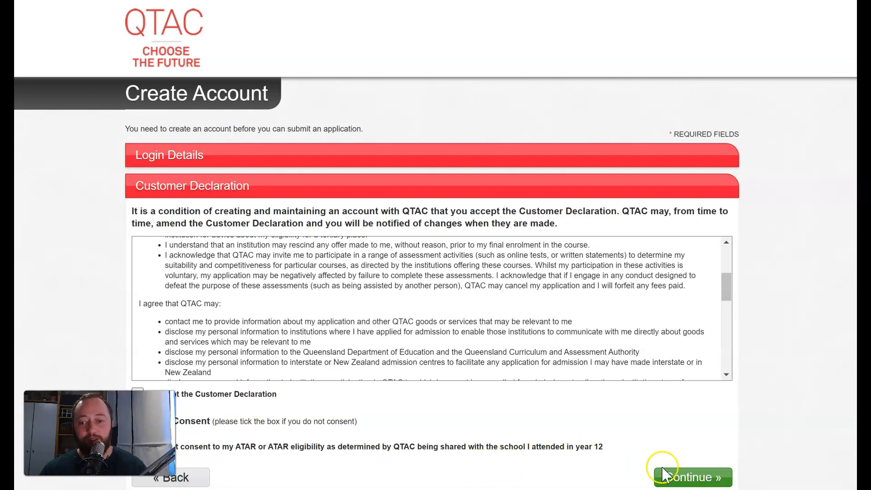
click(700, 479)
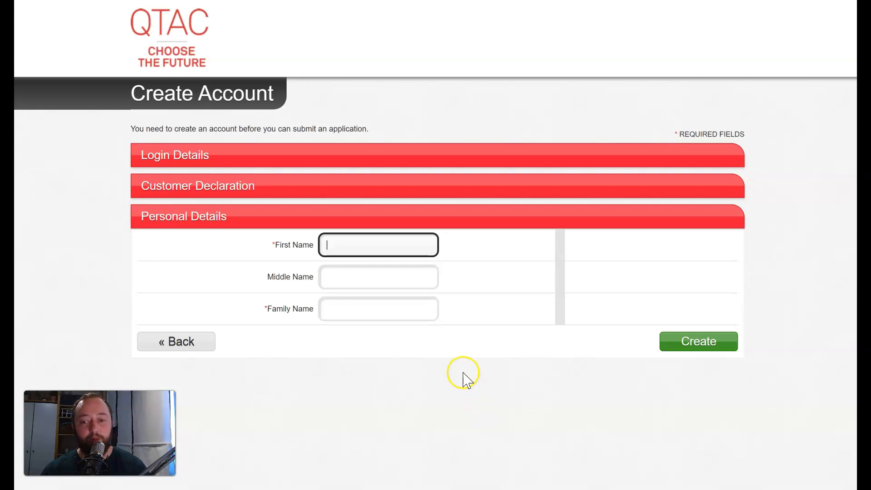
Step: Enter the applicant's first name and family name, then create the account
text(Tom)
key(Tab)
key(Tab)
text(Tom)
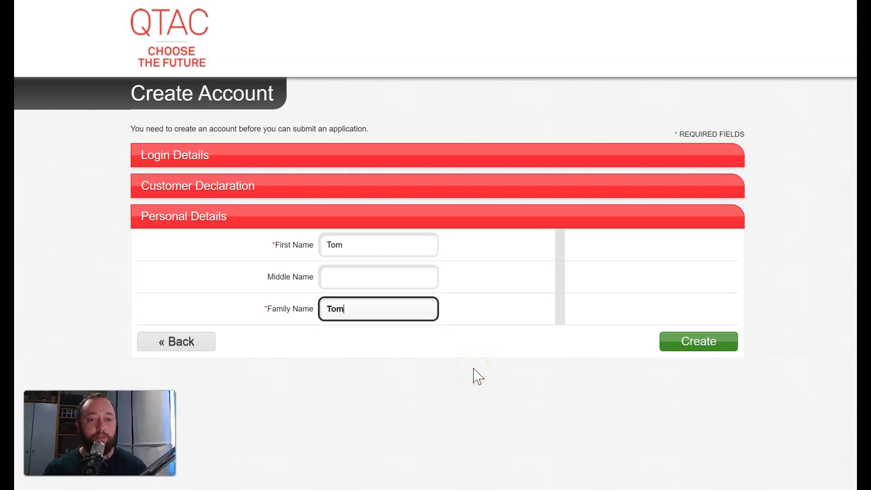
click(695, 344)
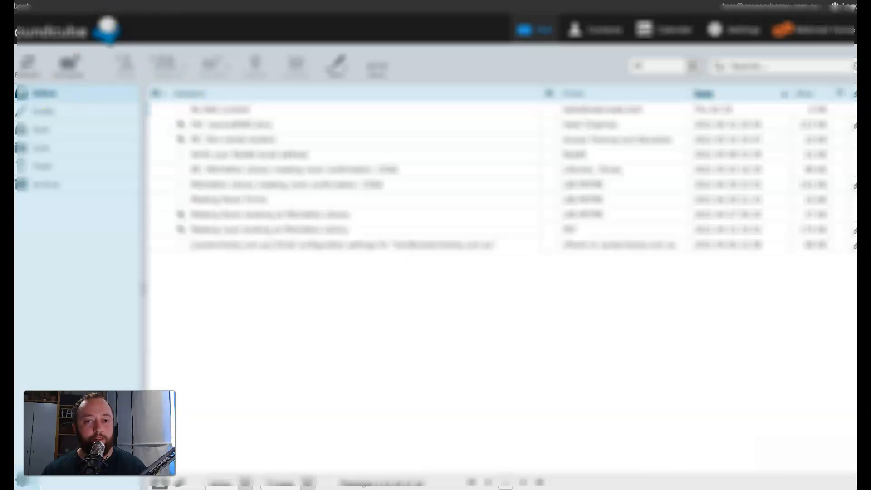
Step: Refresh the inbox, open the QTAC Customer Account Verification e-mail and follow Verify Email
click(39, 96)
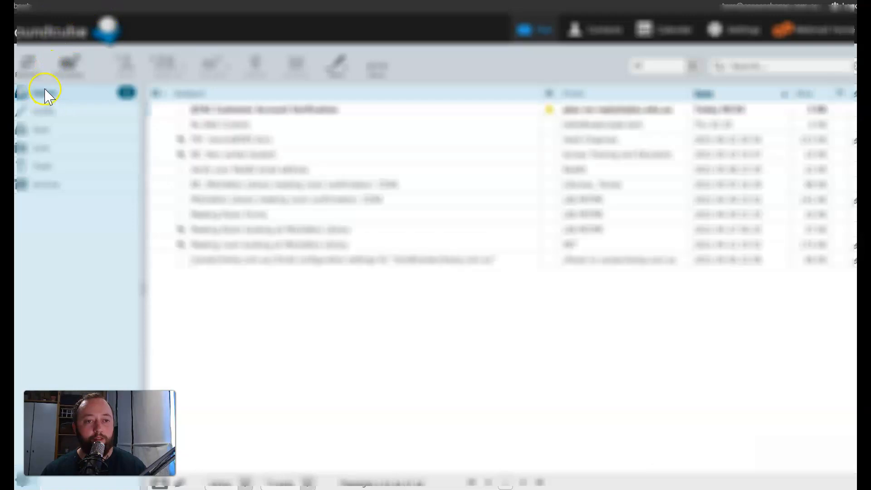
click(291, 109)
double_click(294, 110)
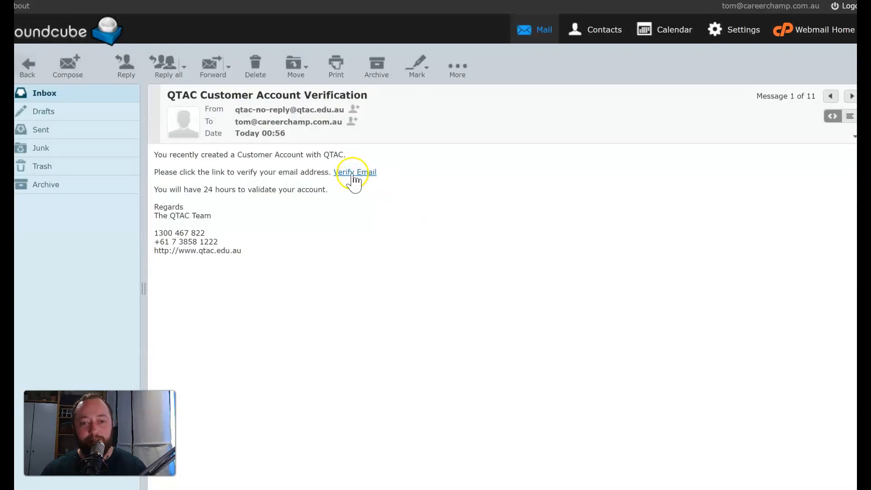
click(353, 174)
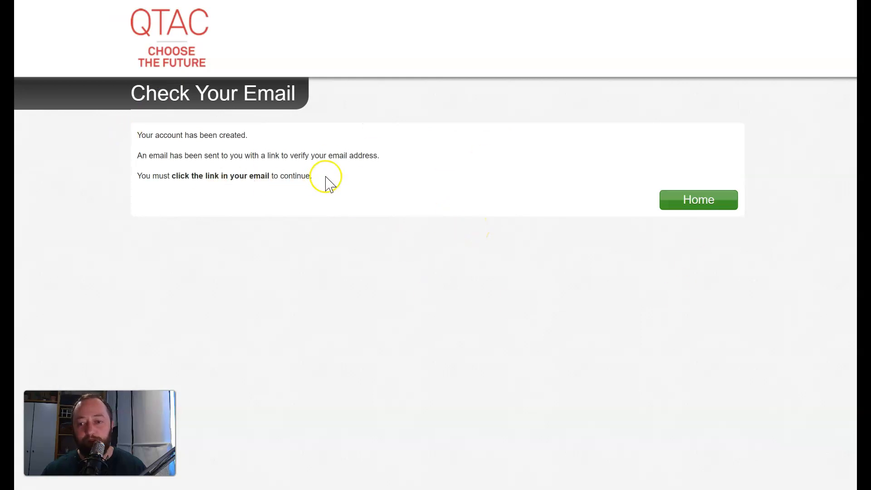
Step: Log in to QTAC Online Services with the account's e-mail and password
click(701, 202)
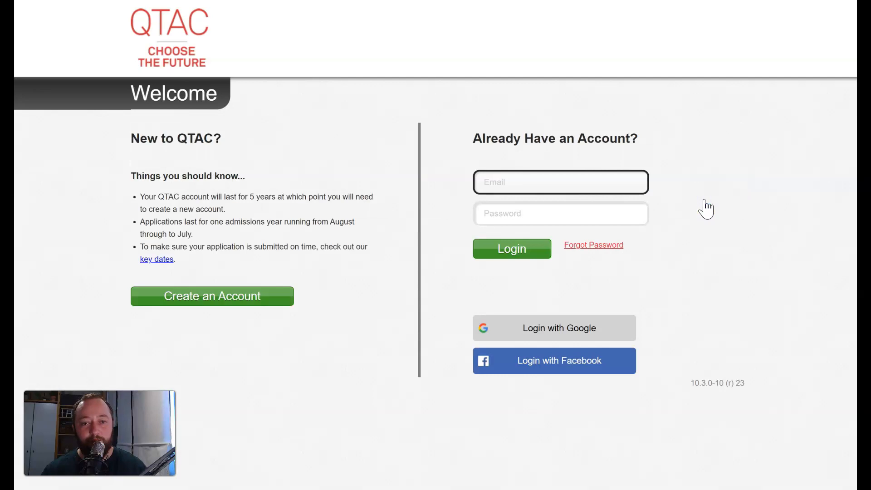
click(480, 177)
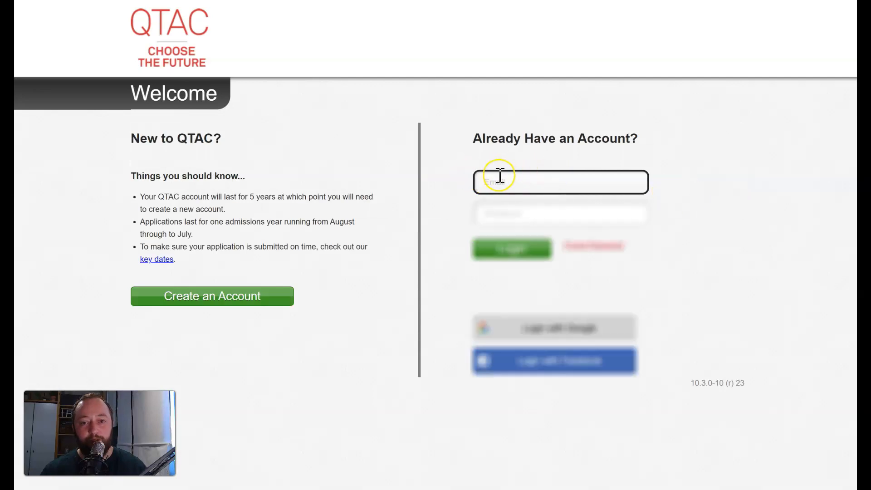
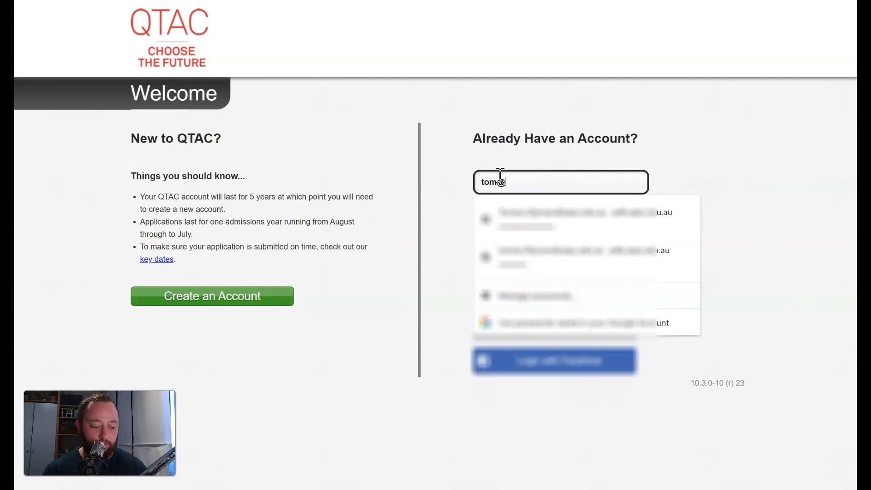
key(Tab)
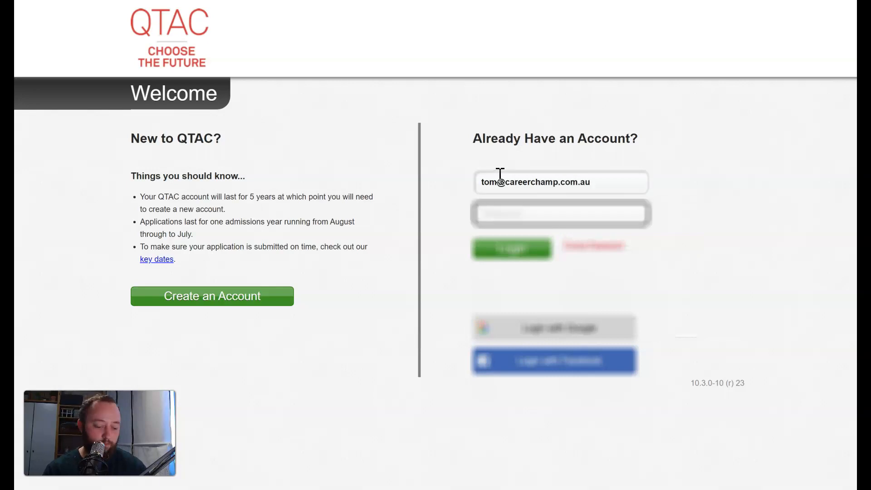
text(******)
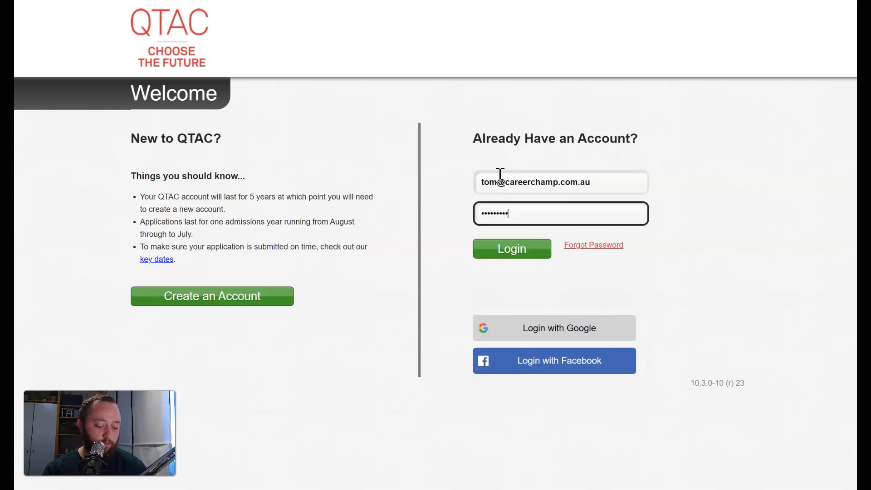
key(Return)
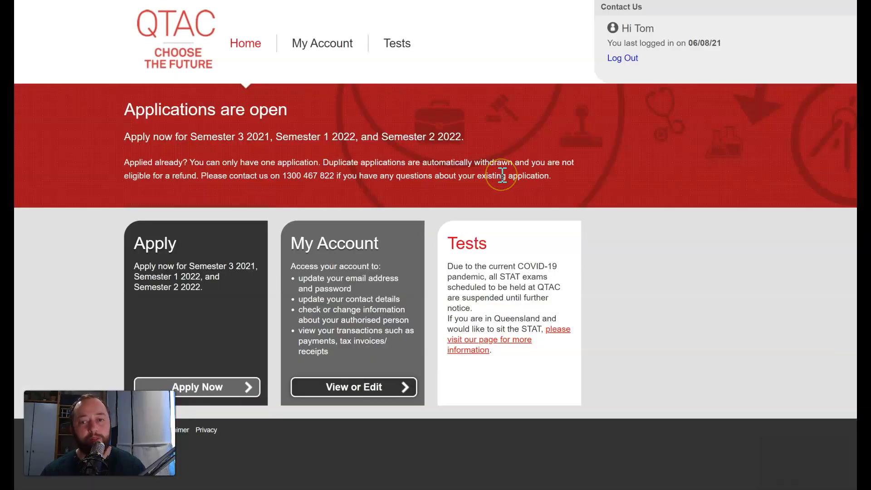
Step: Open the My Account management page from the logged-in home page
click(205, 167)
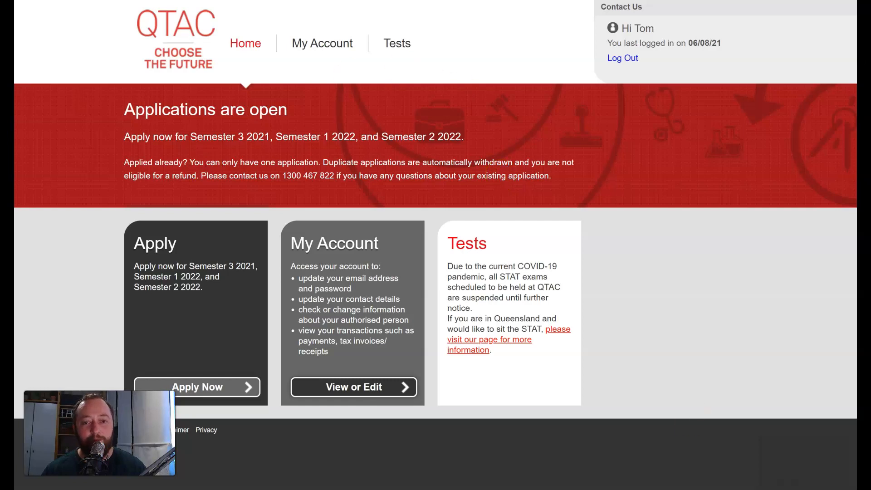
click(815, 272)
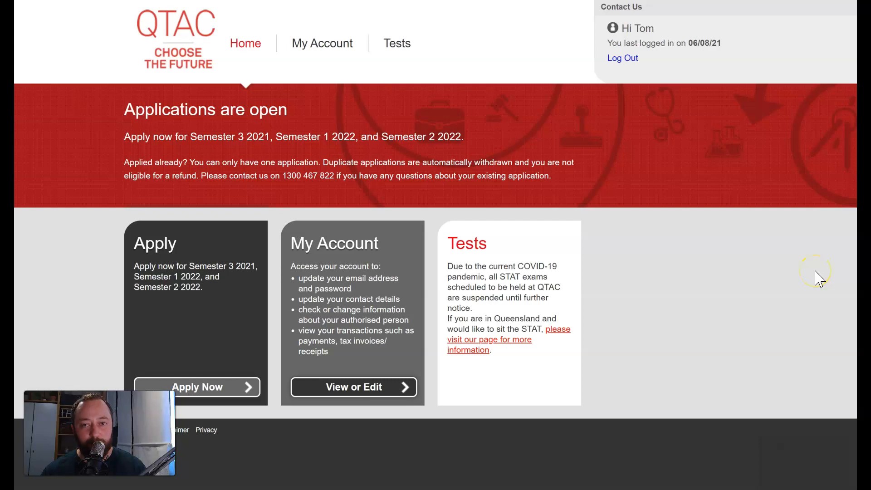
click(211, 222)
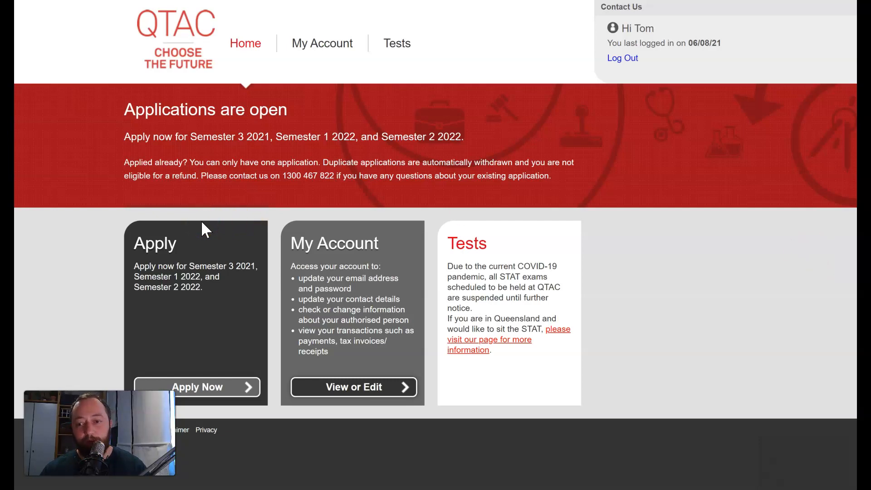
click(208, 394)
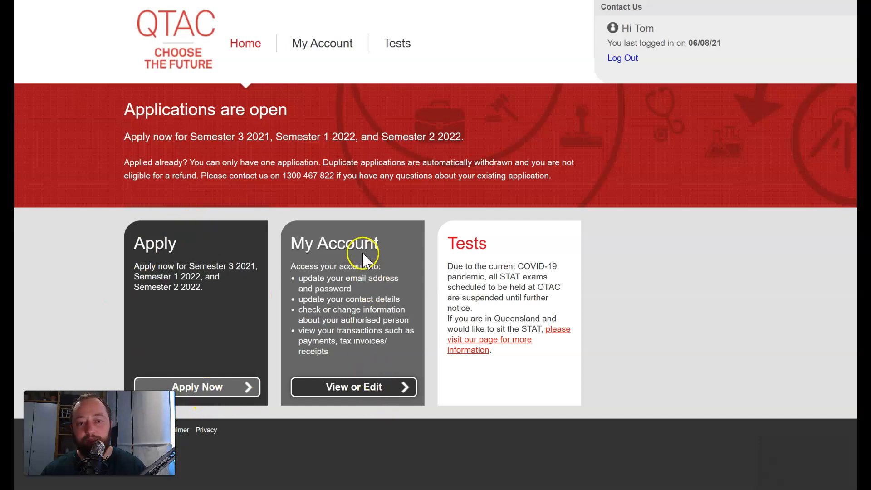
click(375, 391)
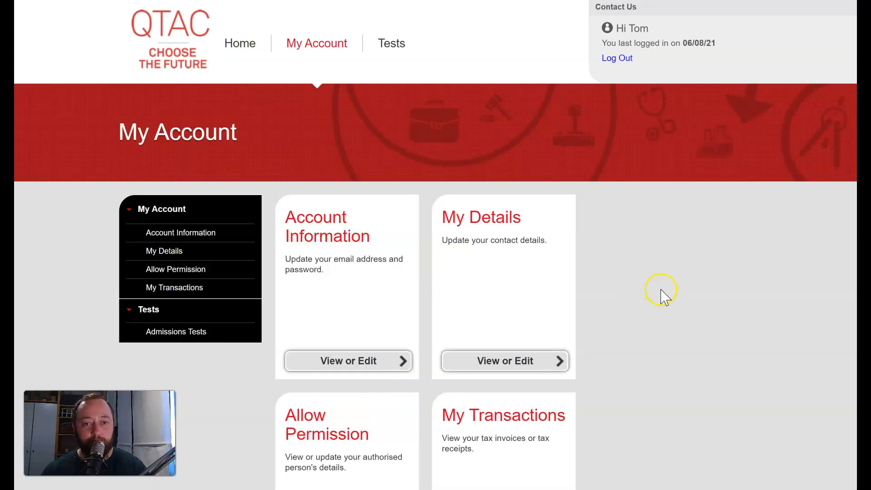
scroll(665, 293, down, 2)
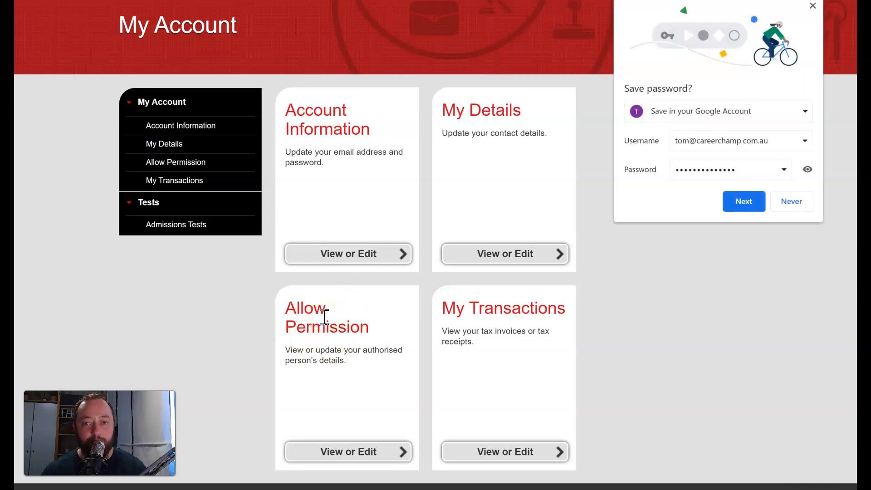
Step: Decline Chrome's password save, review Account Information, then open My Details
click(785, 207)
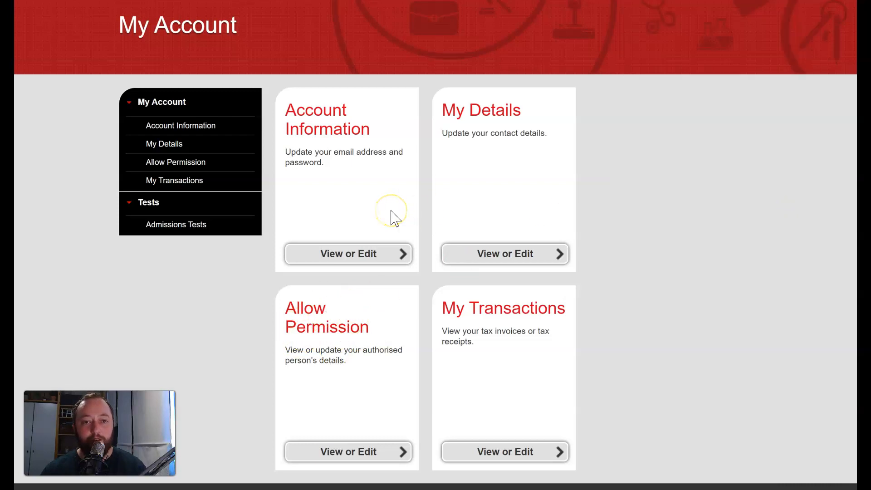
click(399, 256)
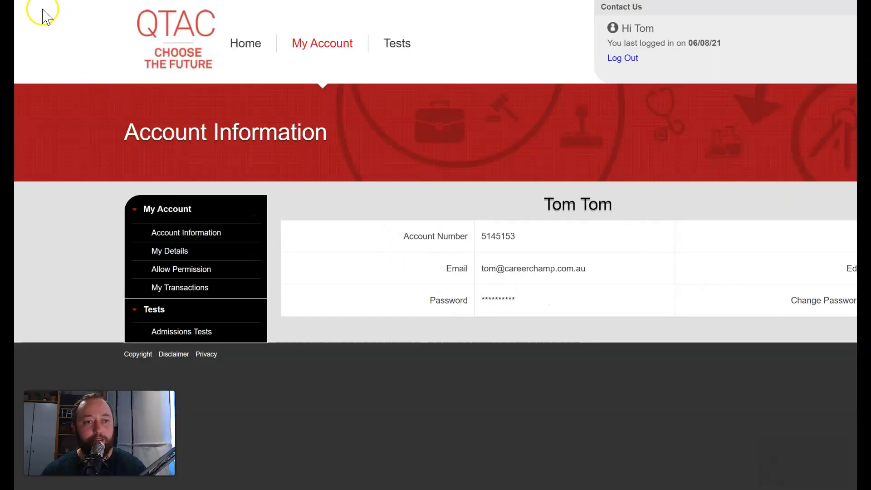
key(alt+Left)
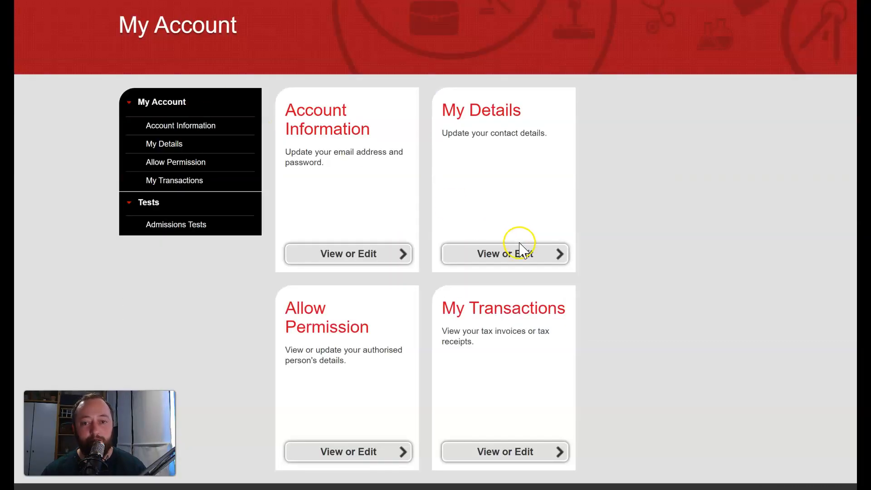
click(522, 255)
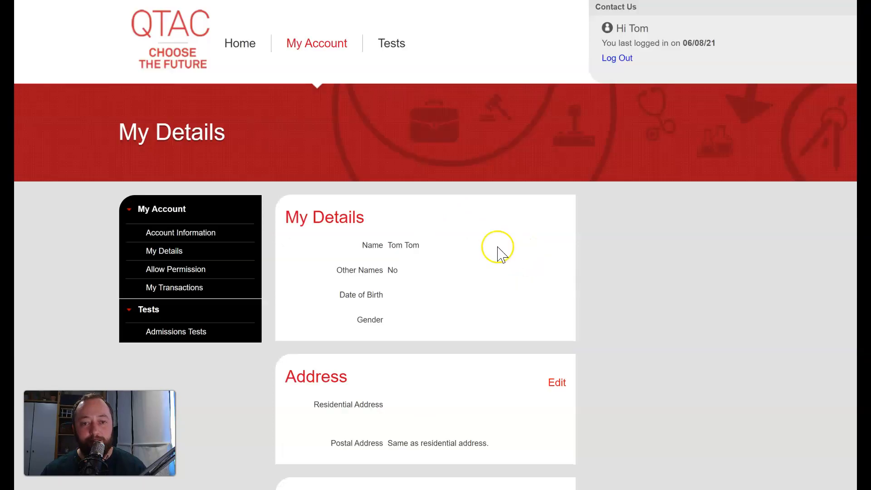
scroll(451, 331, down, 2)
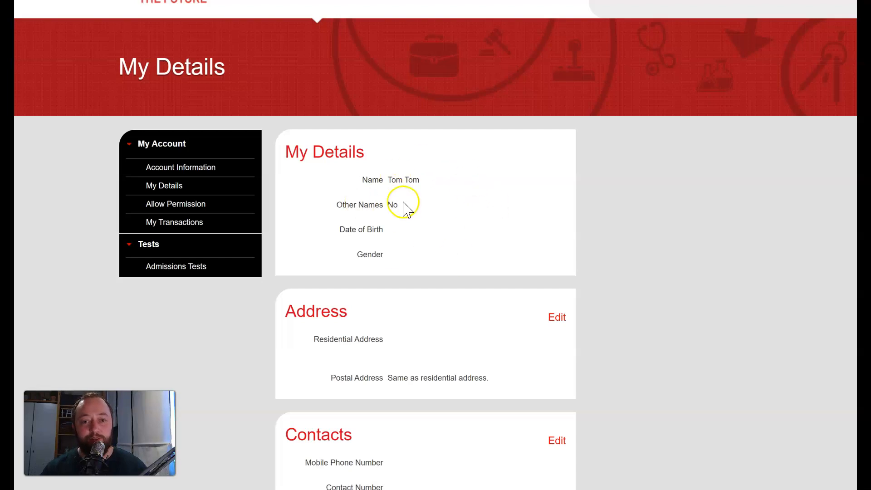
scroll(474, 317, down, 3)
scroll(472, 448, down, 2)
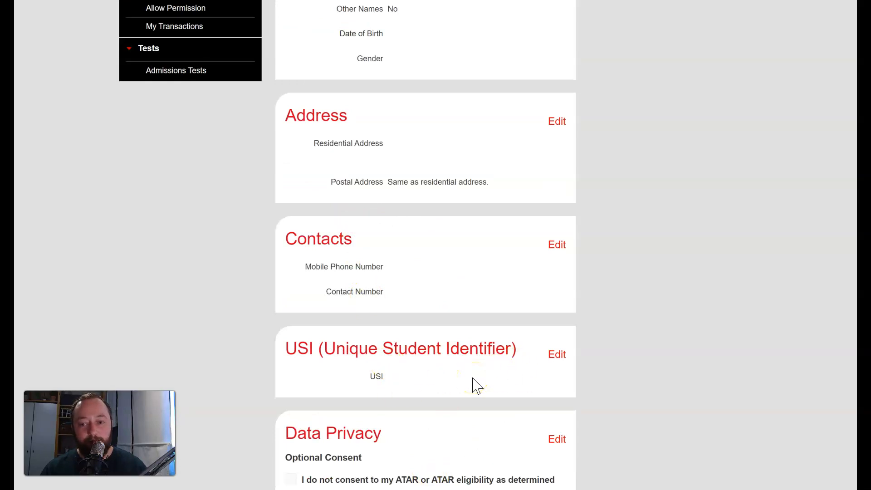
scroll(477, 383, down, 4)
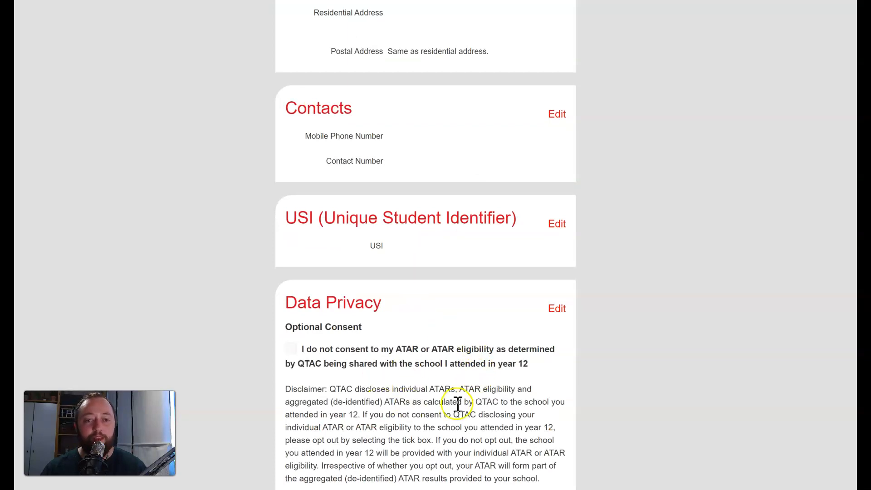
scroll(415, 367, down, 1)
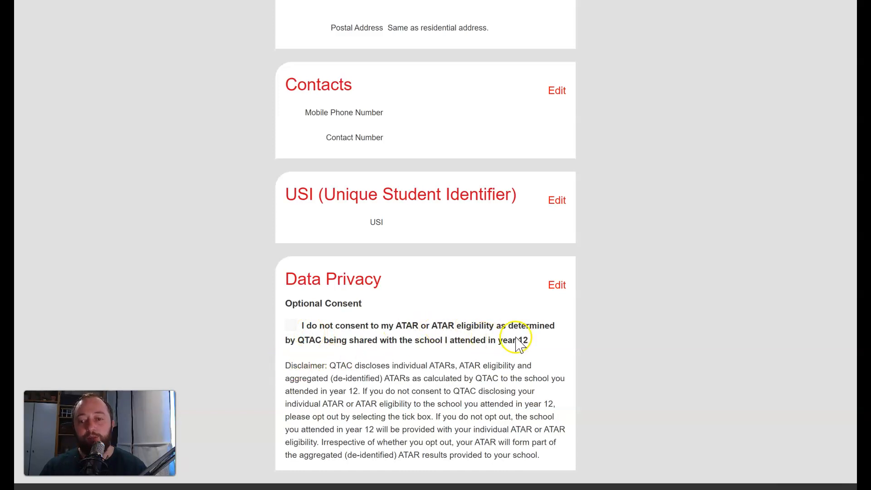
scroll(403, 316, up, 1)
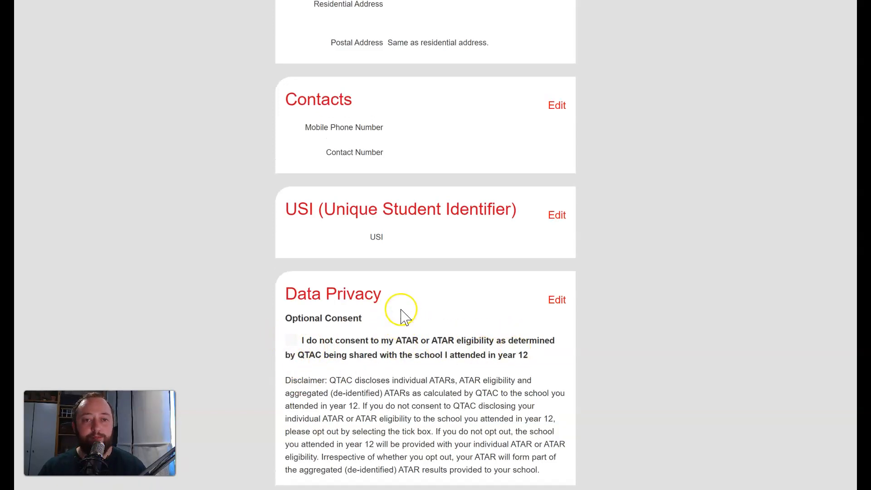
scroll(401, 310, up, 9)
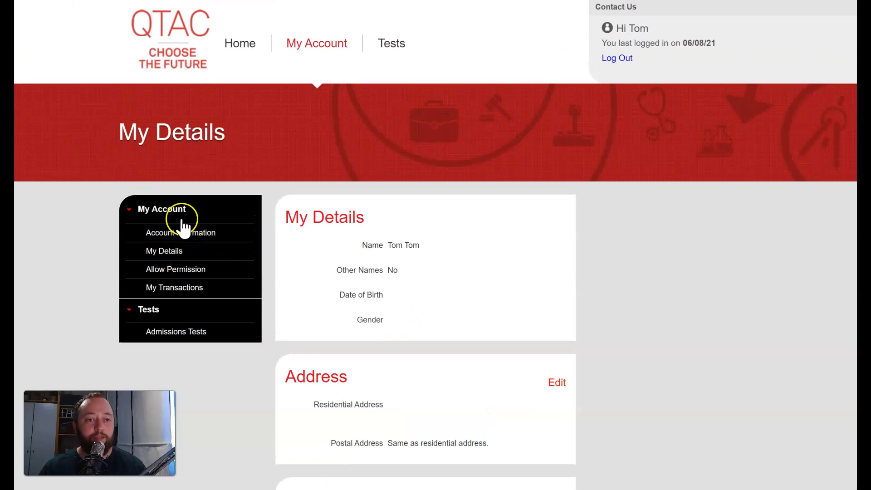
Step: Start a new application from Home with citizenship status Australian Citizen and continue
click(300, 50)
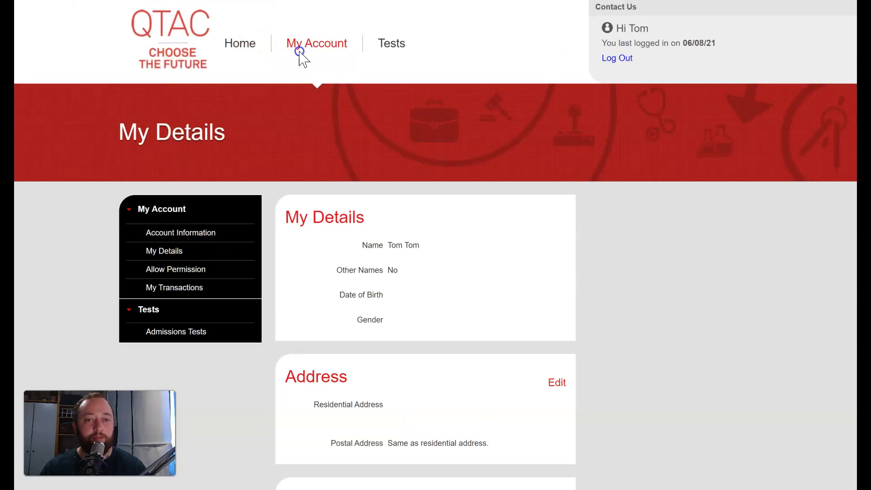
click(246, 43)
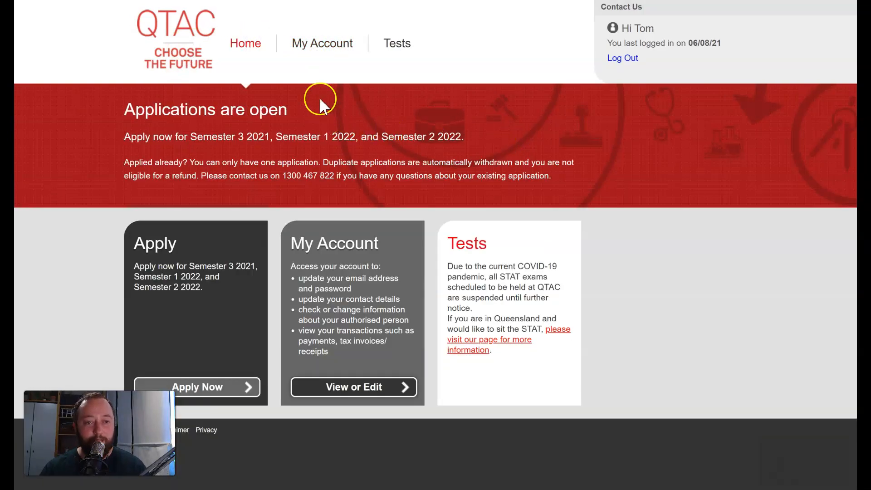
click(199, 387)
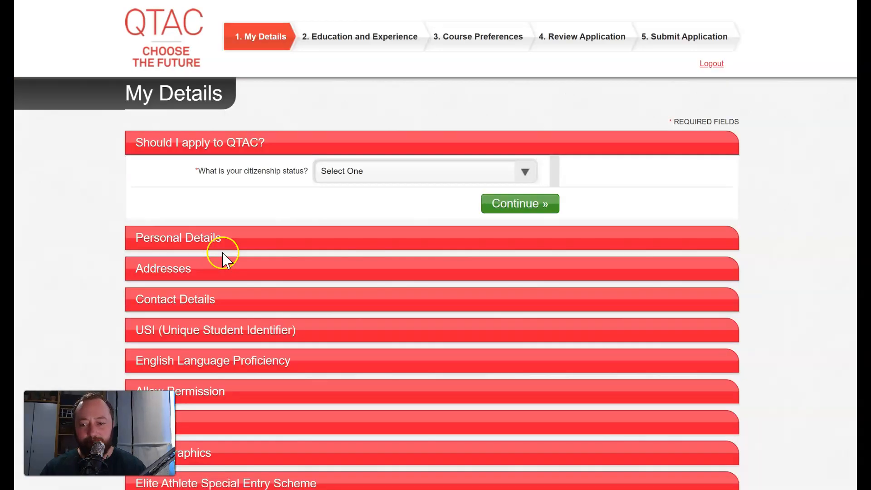
click(393, 171)
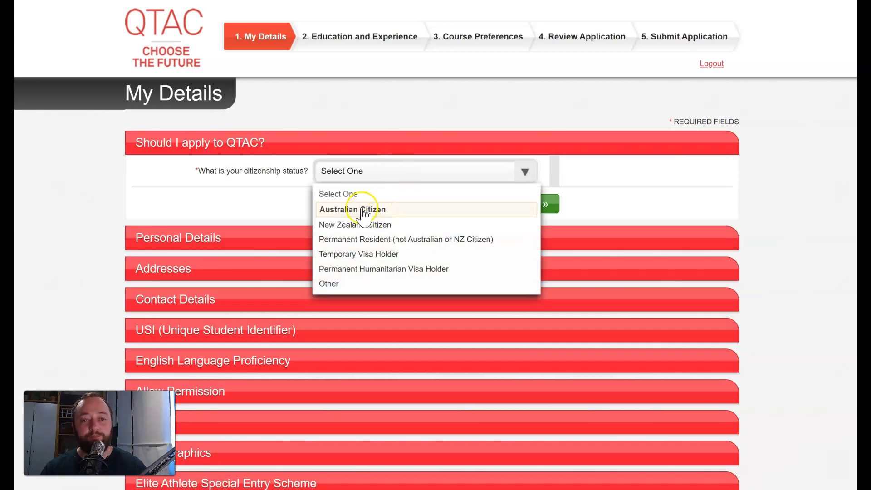
click(362, 207)
scroll(389, 189, down, 1)
click(506, 179)
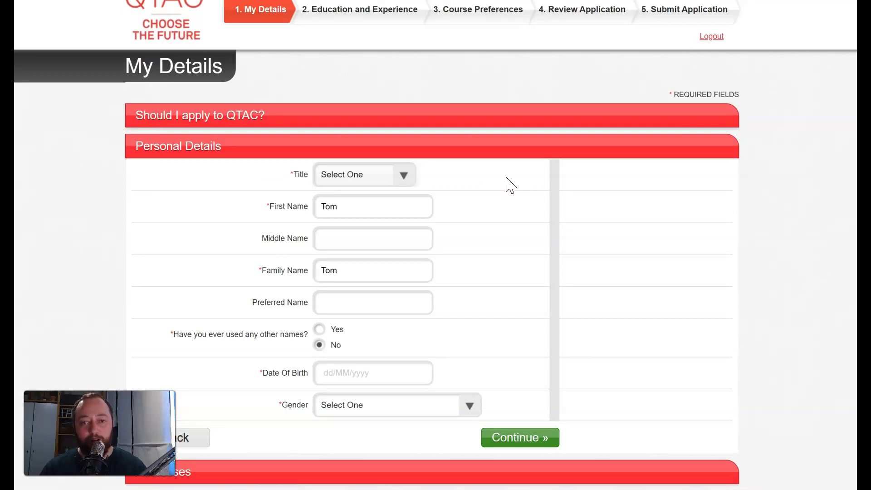
Step: Set title Mr, date of birth 01/01/2001 and gender Male, then continue to Addresses
scroll(511, 185, down, 1)
click(405, 118)
click(352, 146)
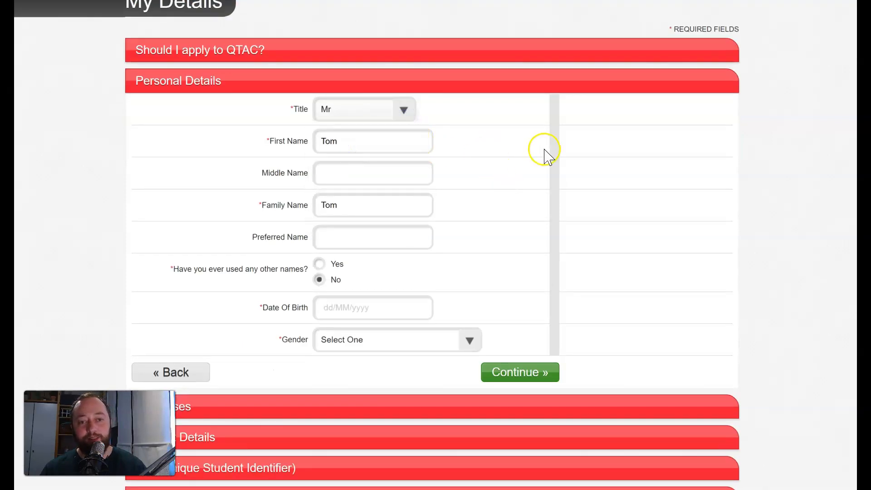
click(361, 204)
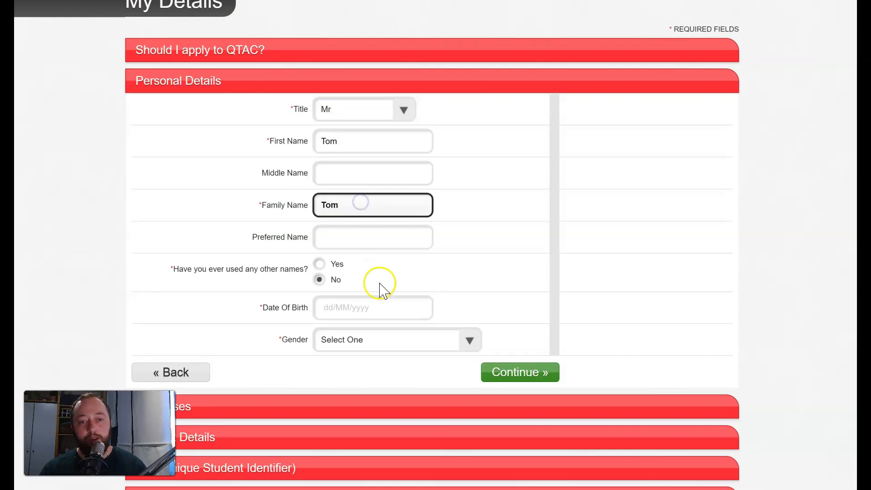
scroll(381, 283, down, 2)
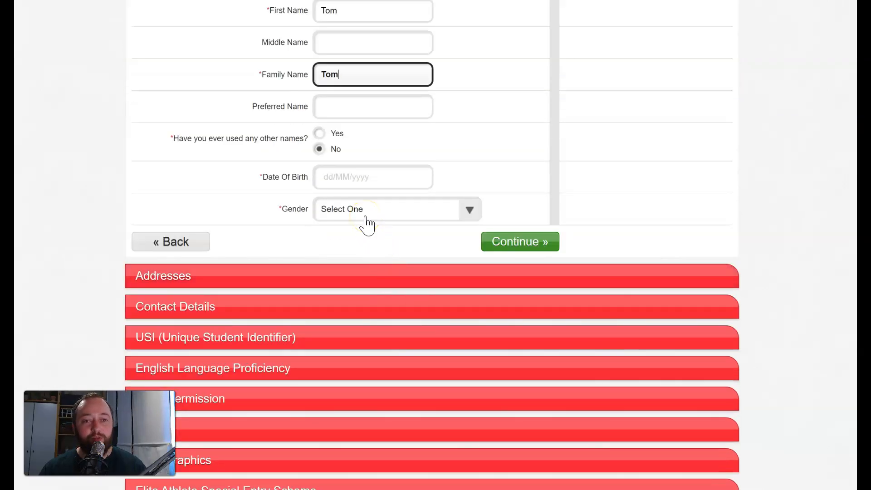
click(346, 177)
click(416, 174)
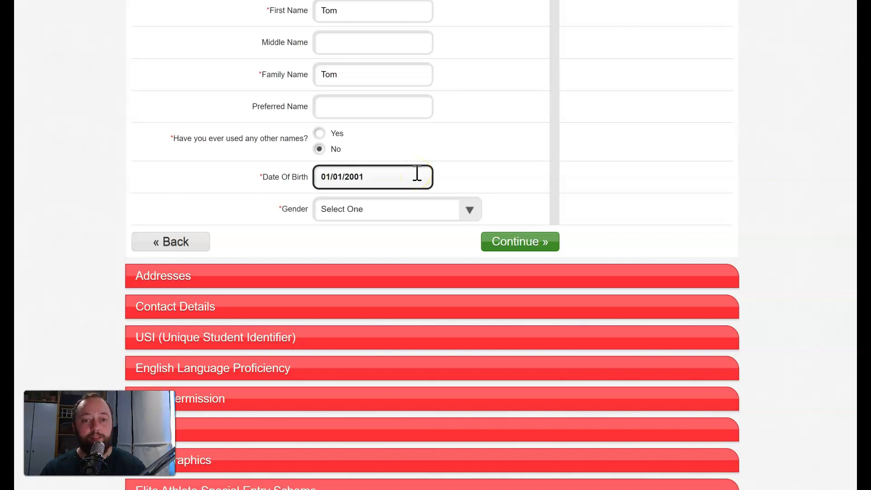
click(470, 211)
click(361, 260)
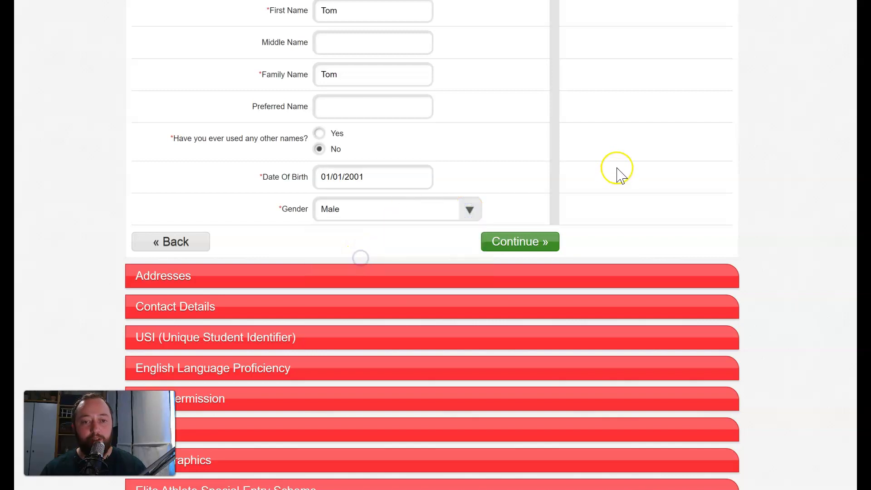
scroll(599, 165, down, 1)
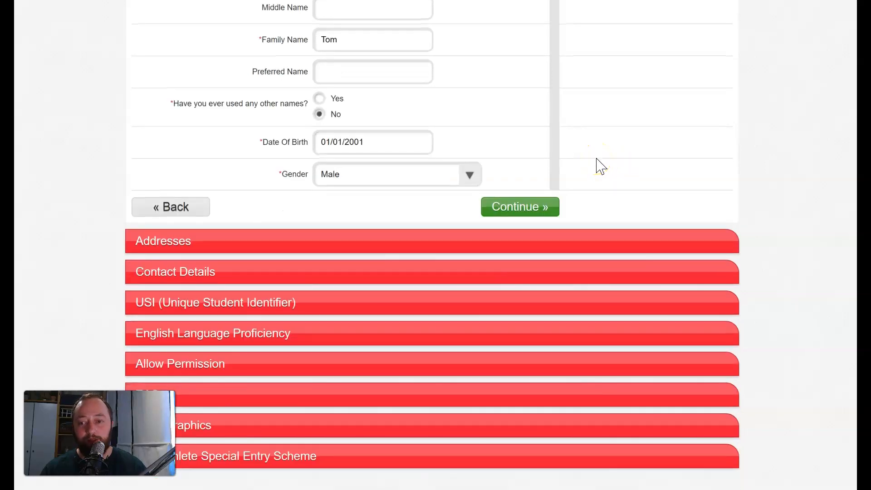
click(525, 209)
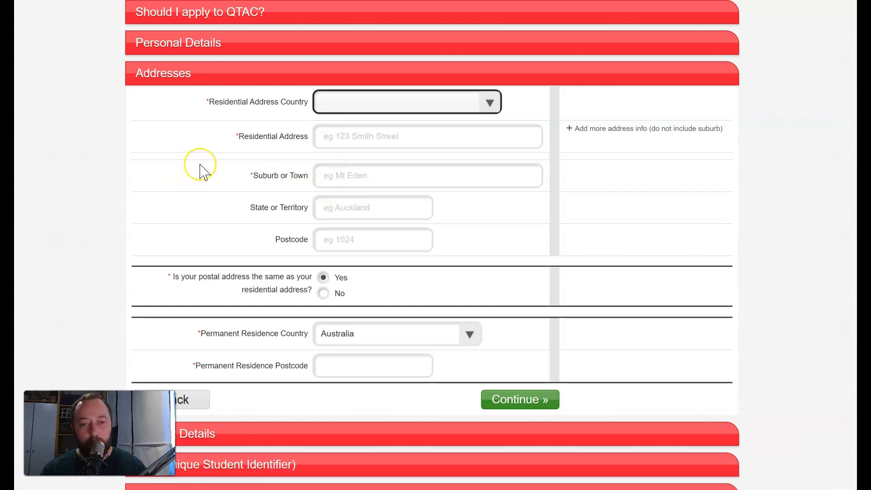
Step: Clear the stray text and set the residential address country to Australia
text(00)
click(363, 107)
drag(363, 108, 277, 111)
key(BackSpace)
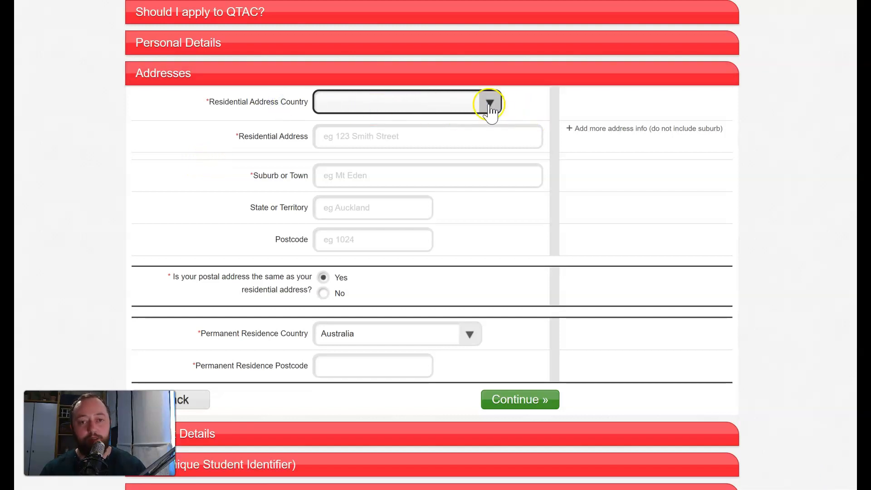
click(488, 104)
scroll(383, 249, down, 4)
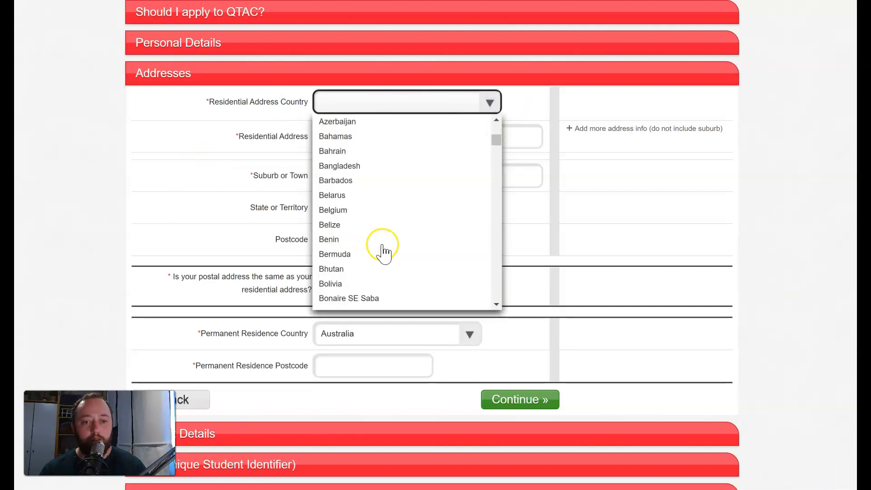
scroll(352, 178, up, 3)
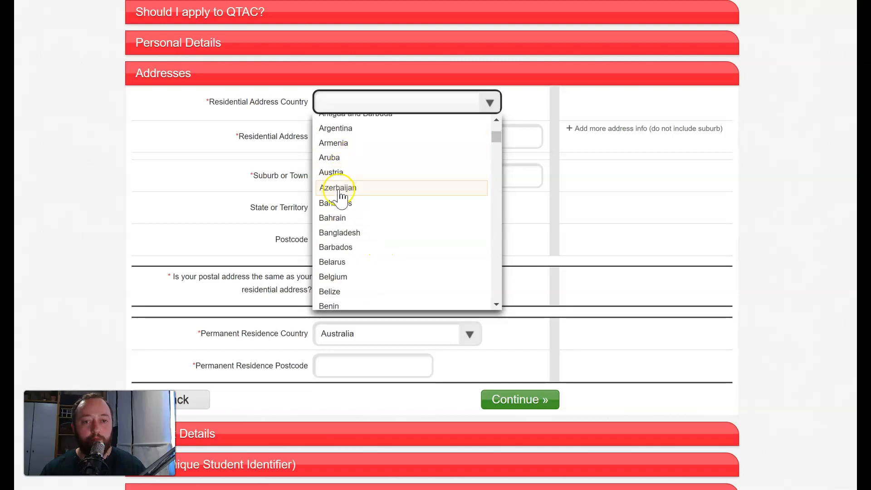
scroll(352, 149, up, 3)
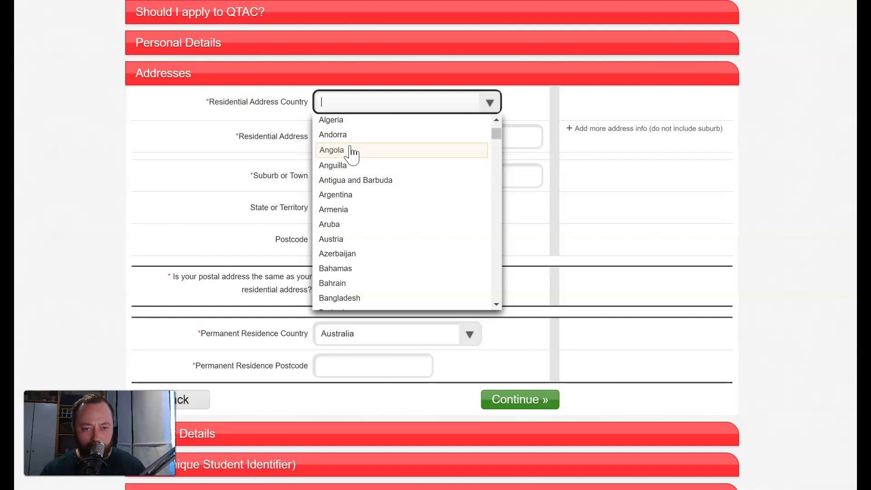
scroll(352, 155, up, 2)
click(361, 124)
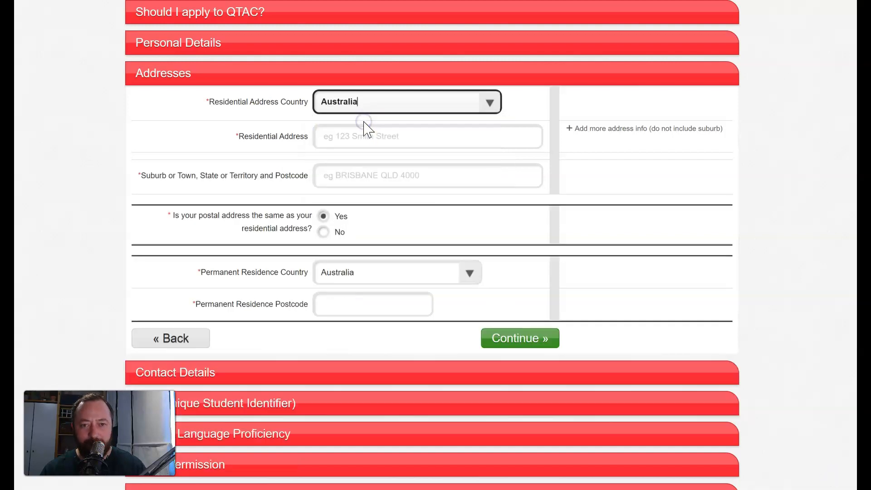
Step: Enter street address 100 and choose suburb BRISBANE CITY QLD 4000
click(373, 136)
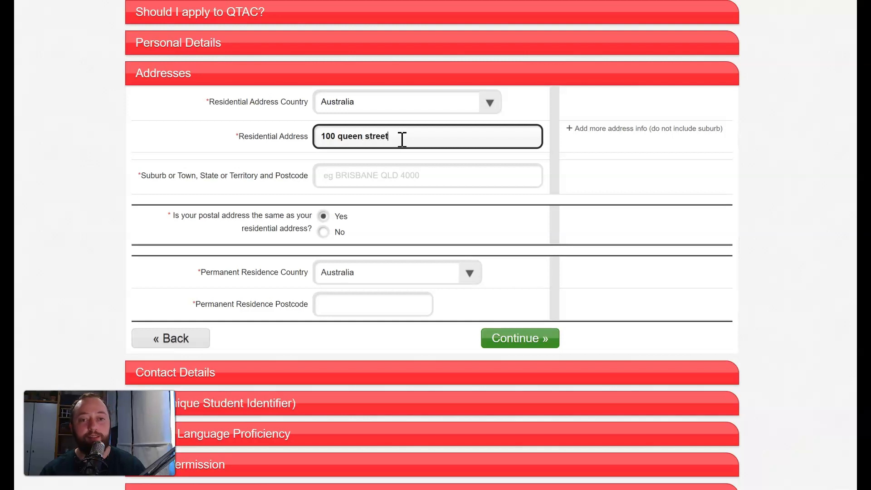
click(387, 175)
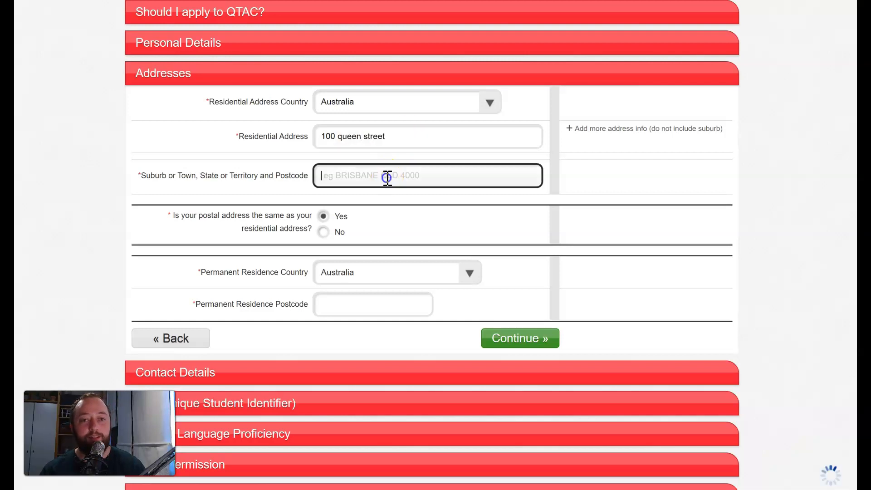
click(403, 196)
text(Brisbane)
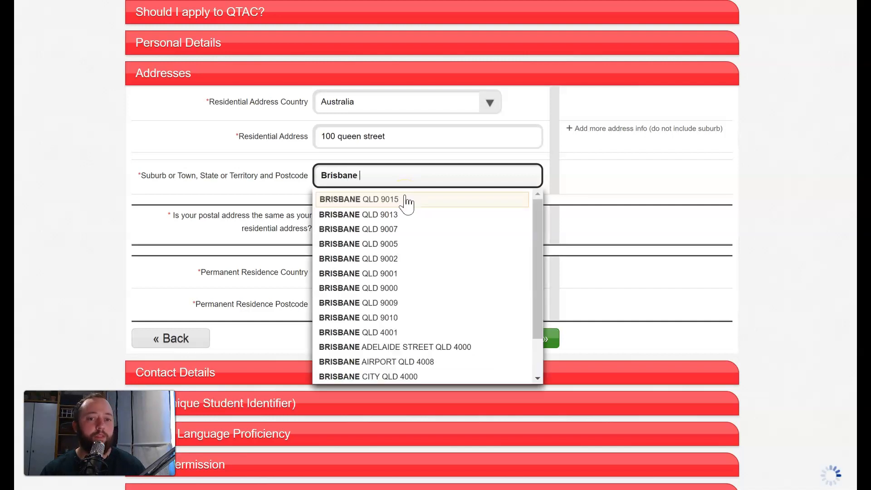
click(401, 230)
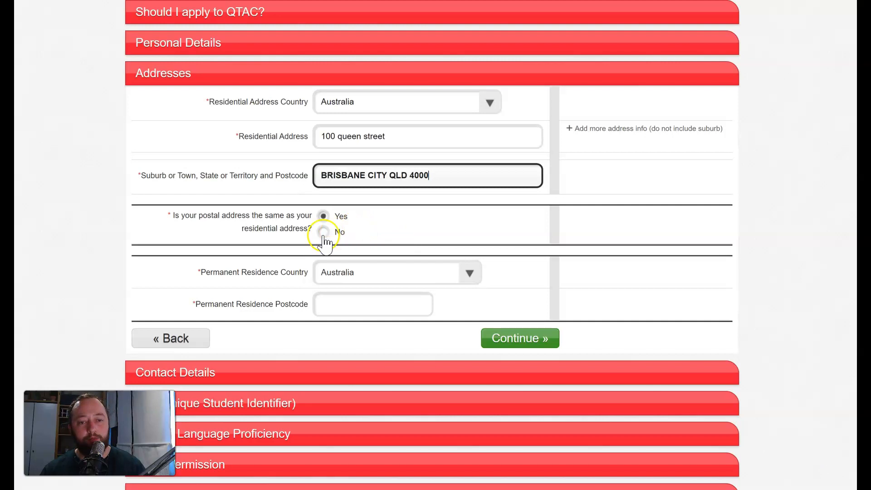
Step: Keep Australia for permanent residence with postcode 4000, then continue to Contact Details
click(401, 273)
click(339, 284)
click(341, 304)
text(4000)
click(581, 260)
click(534, 334)
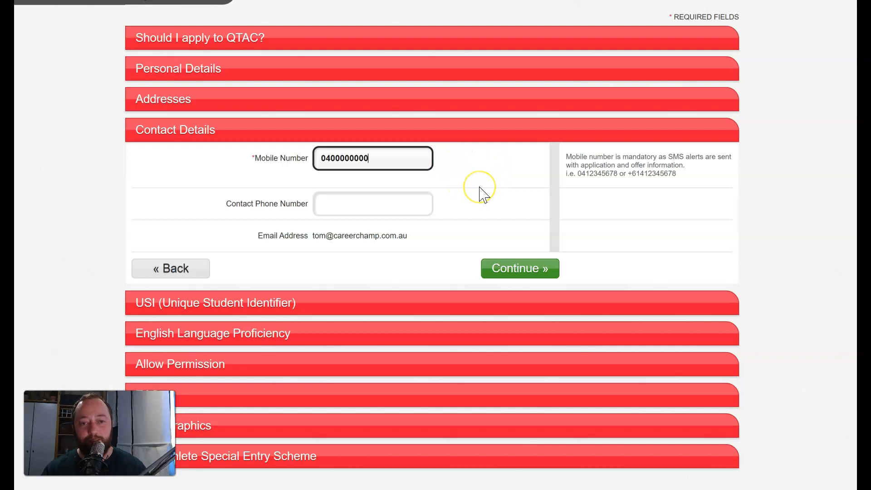
Step: Save the mobile number under Contact Details and continue to the USI section
click(515, 270)
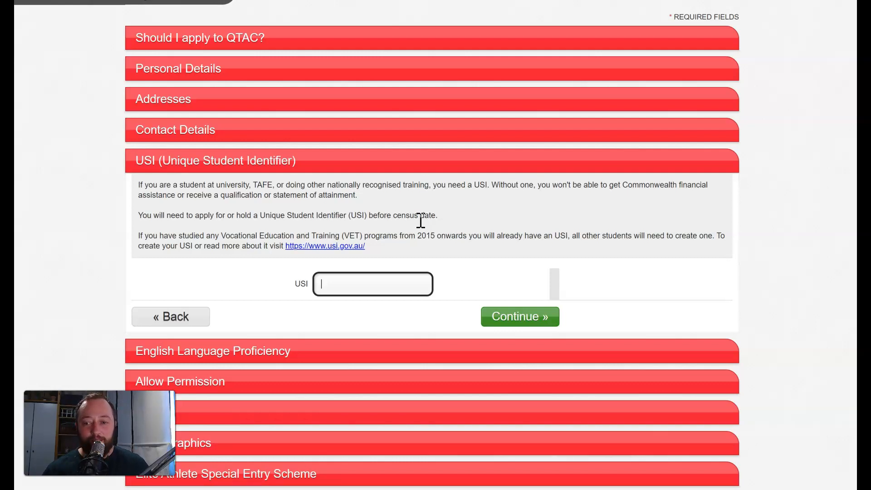
Step: Leave the USI blank, then settle on Yes for English being your first language
click(535, 325)
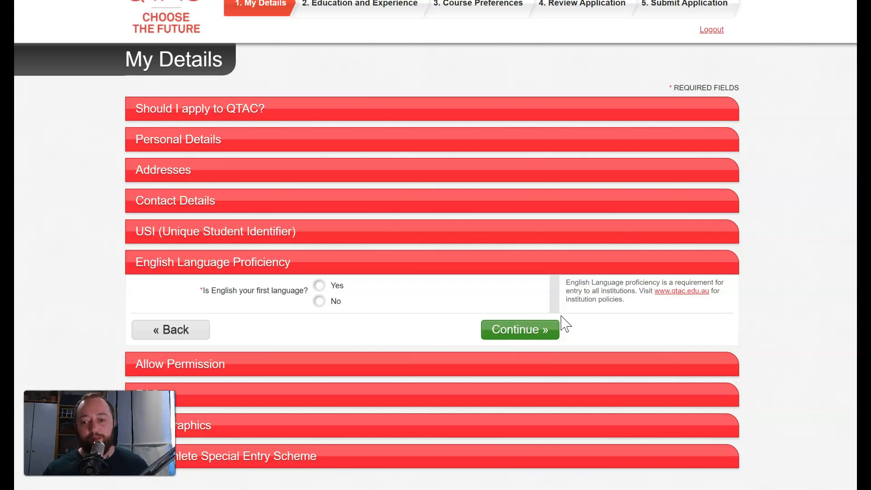
click(318, 286)
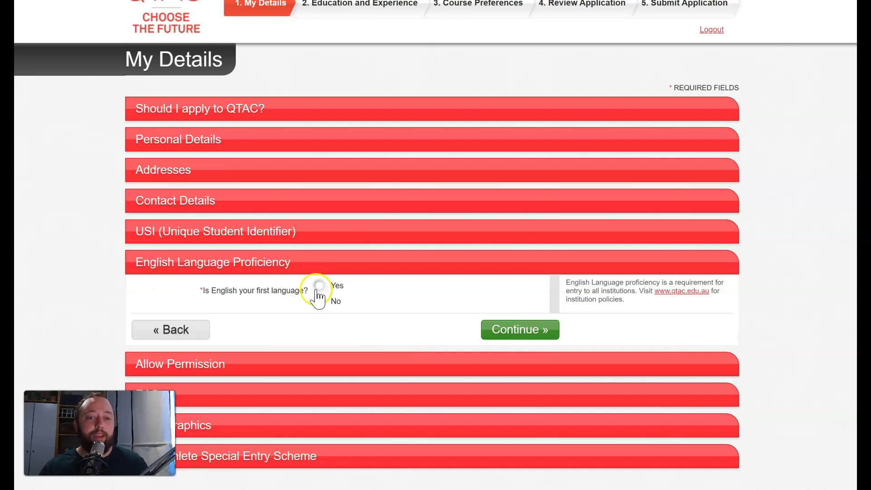
click(320, 301)
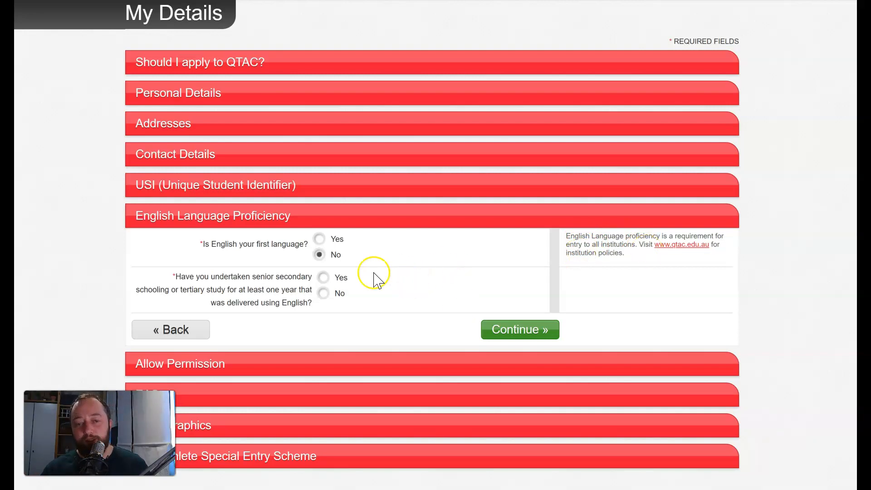
click(323, 278)
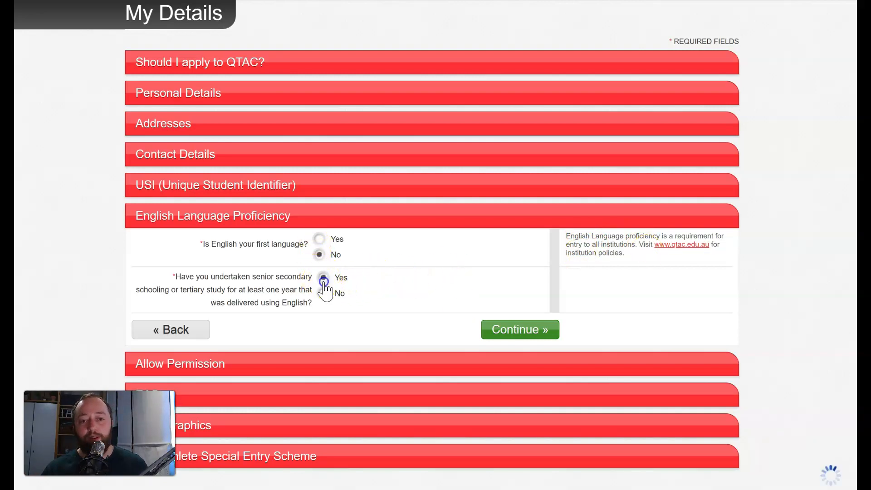
click(295, 291)
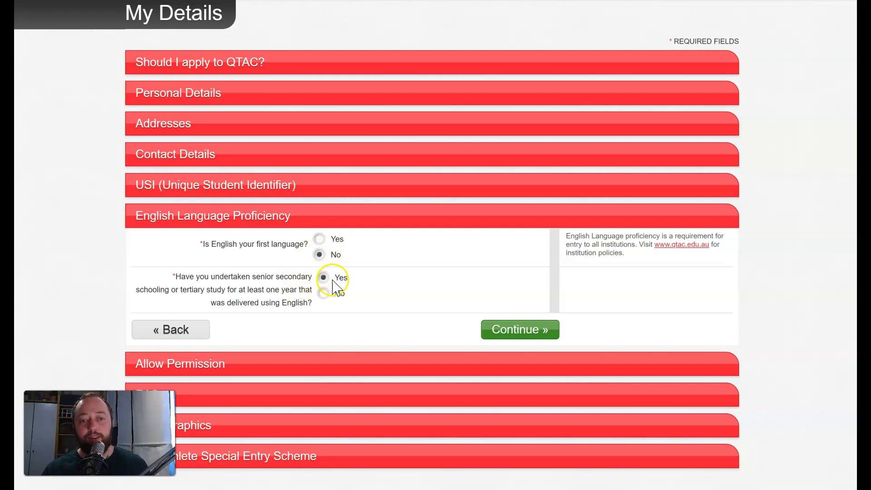
click(323, 293)
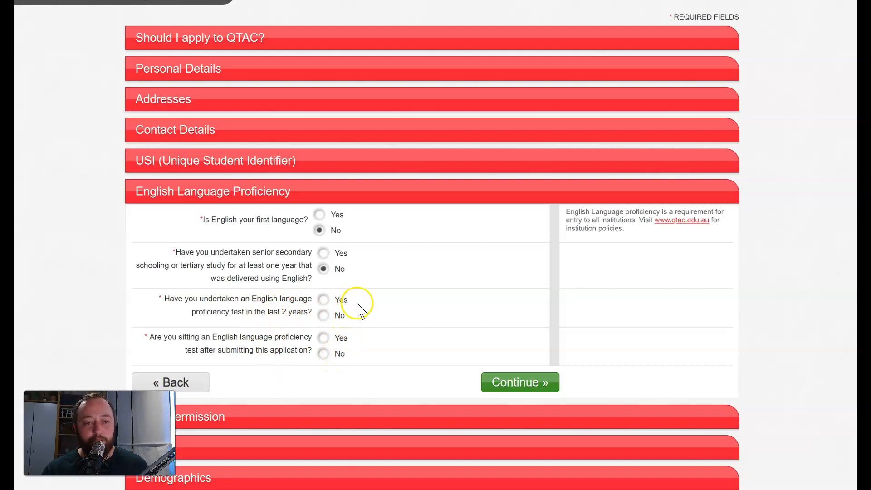
click(326, 301)
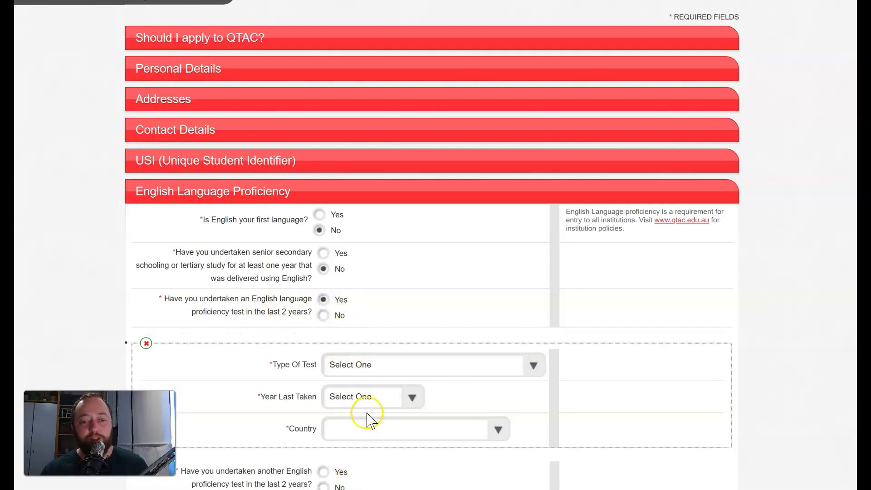
scroll(366, 415, down, 3)
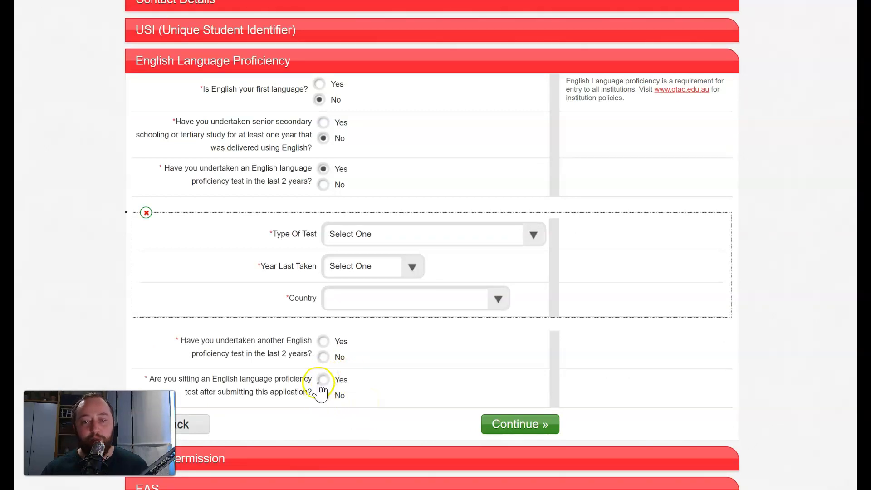
click(325, 123)
click(320, 83)
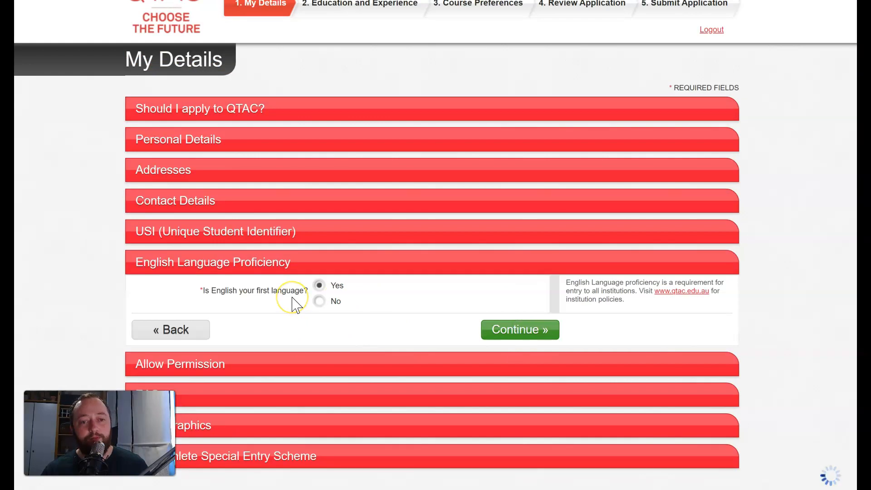
Step: Get past English Language Proficiency, re-continuing from the USI section after stalled attempts
click(531, 339)
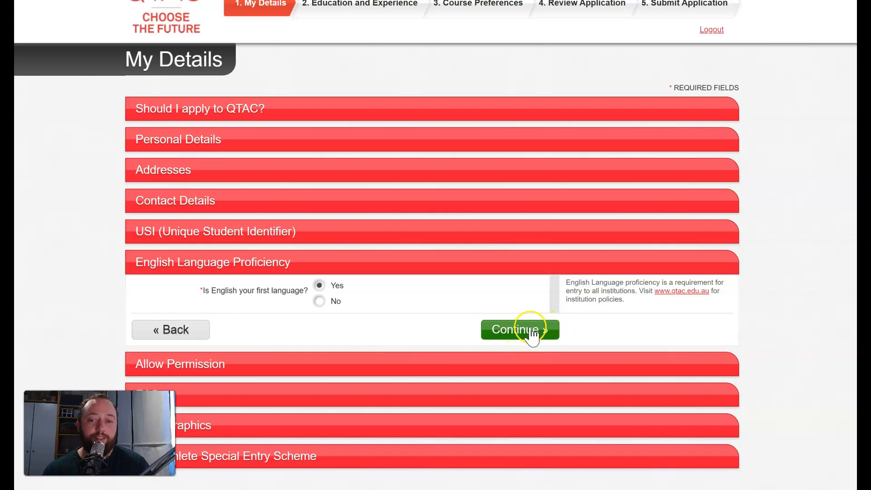
click(516, 330)
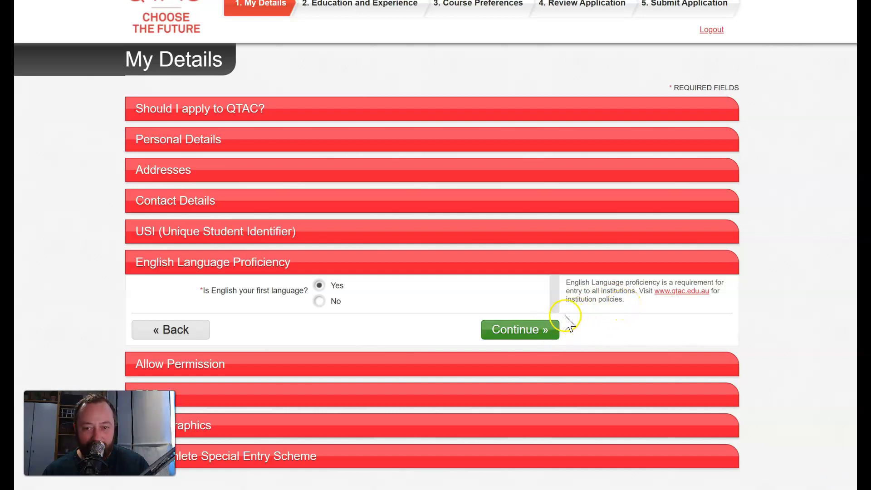
click(532, 331)
click(534, 334)
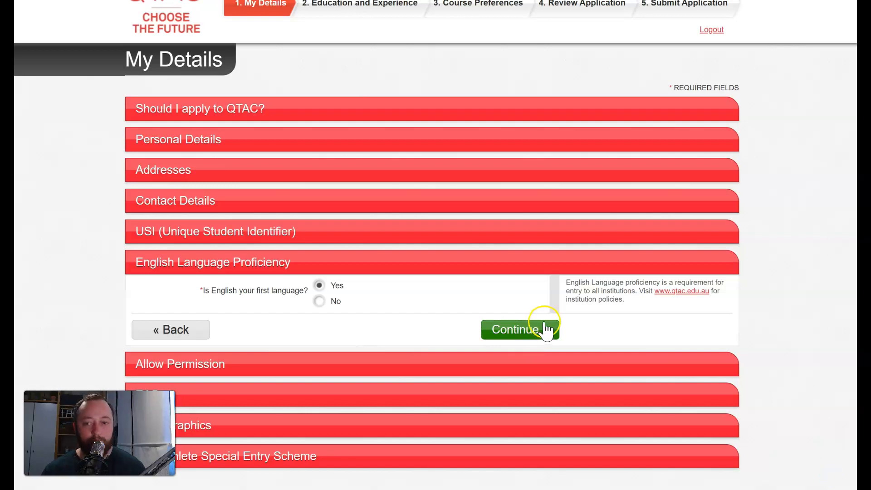
click(181, 329)
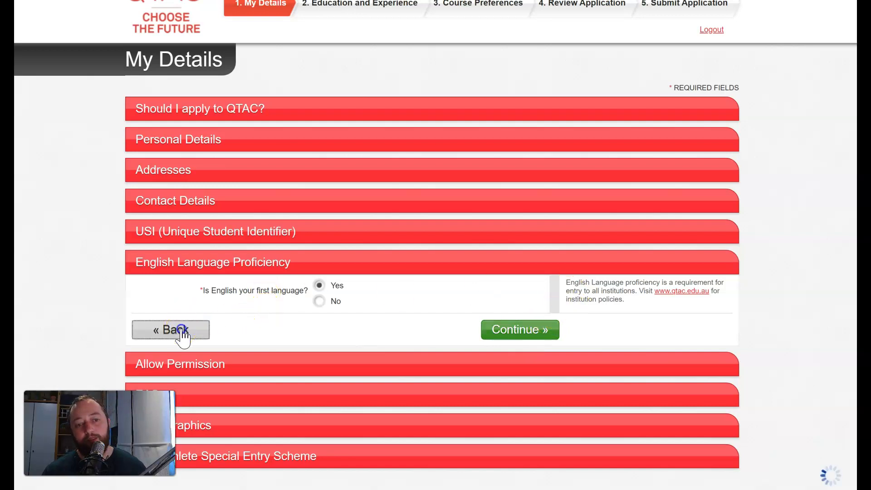
click(527, 331)
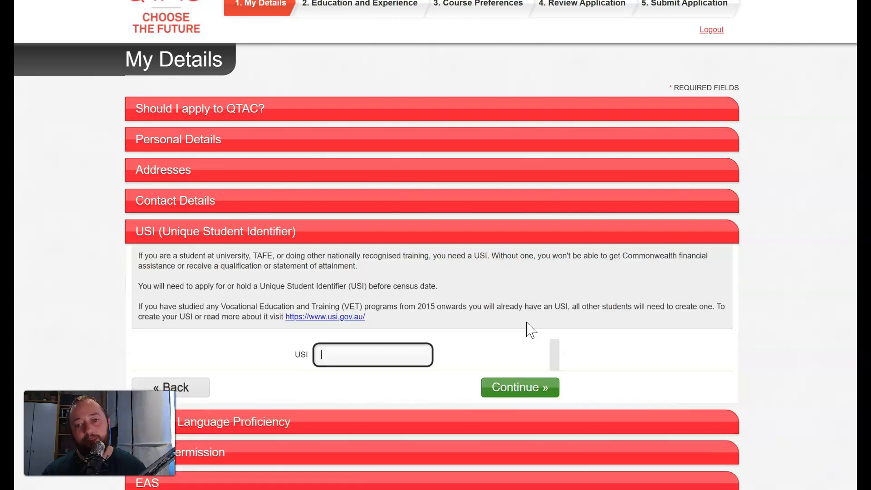
scroll(525, 323, down, 2)
click(507, 303)
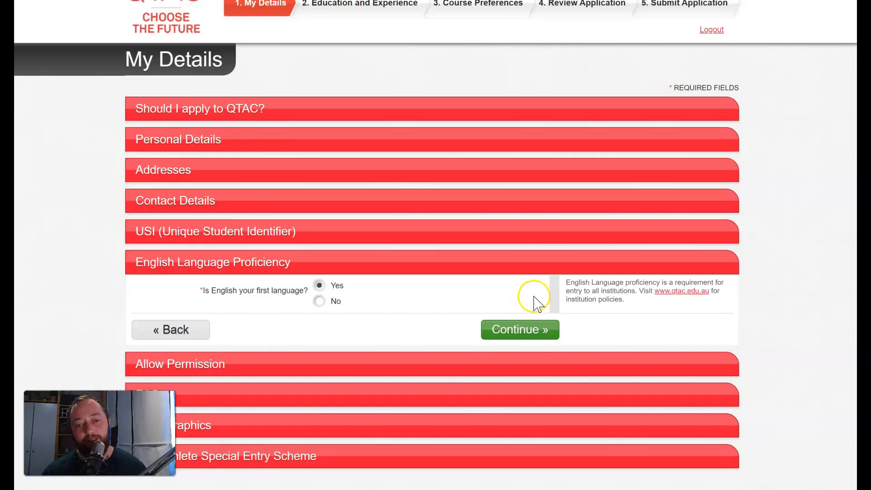
click(519, 330)
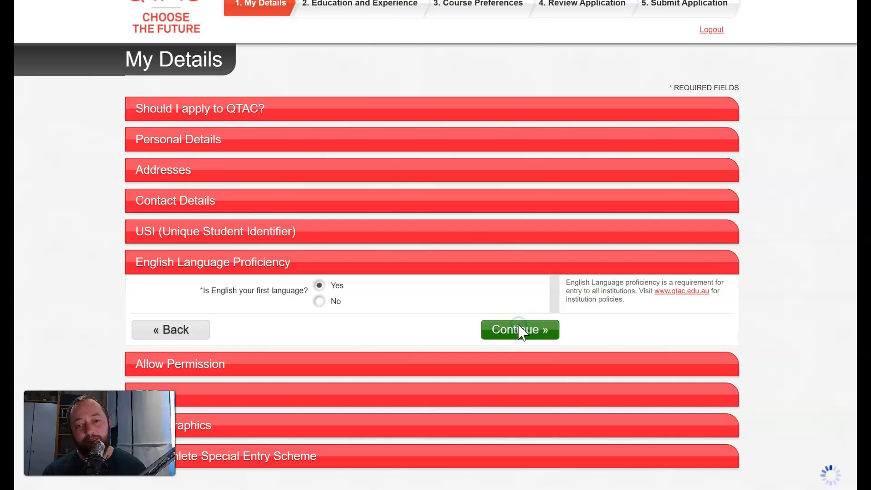
Step: Check the Relationship choices without picking one, then answer No to authorising another person
scroll(550, 321, down, 2)
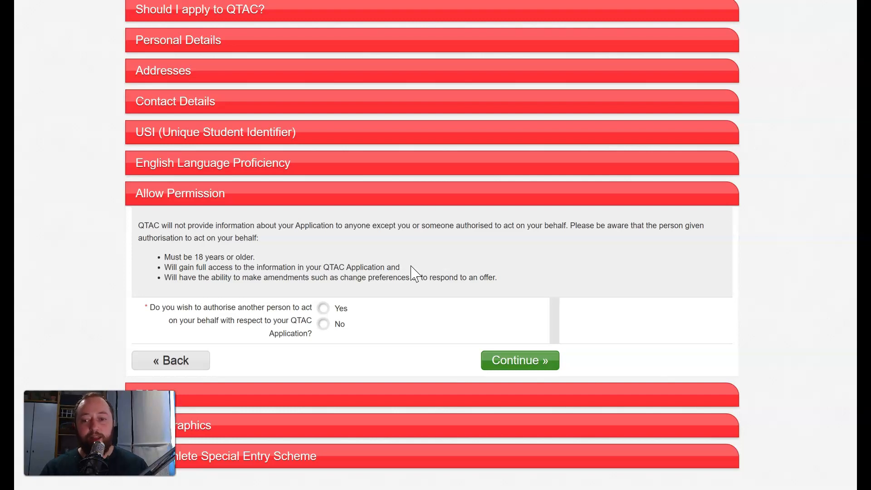
click(323, 308)
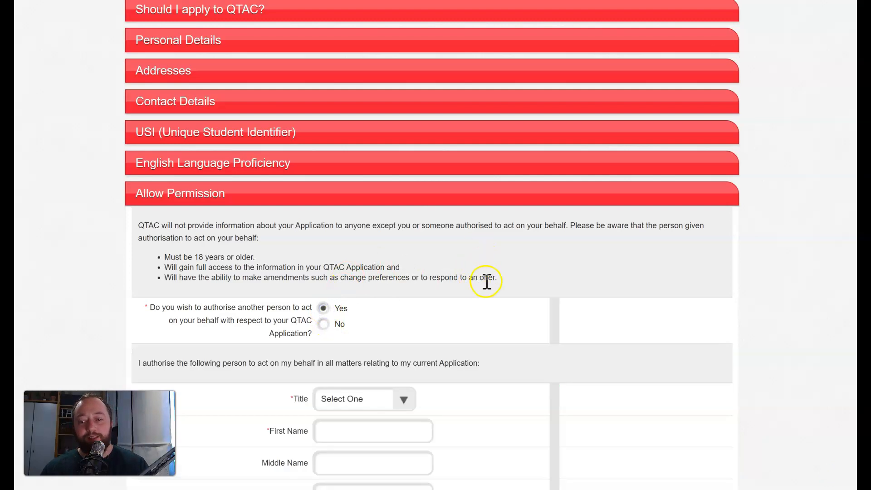
scroll(487, 279, down, 3)
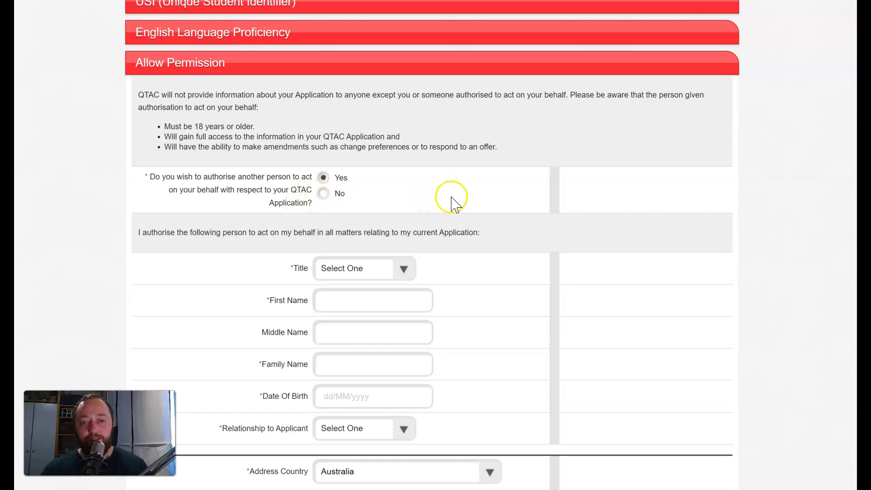
scroll(598, 193, down, 3)
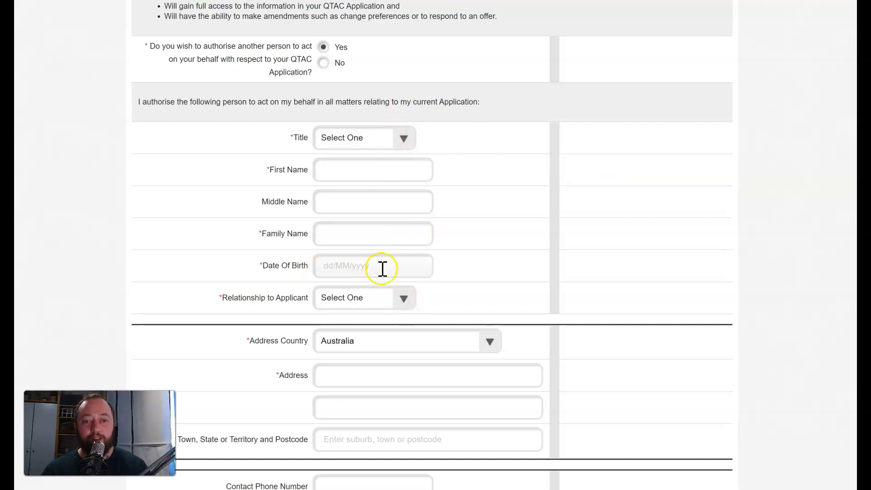
scroll(521, 297, down, 3)
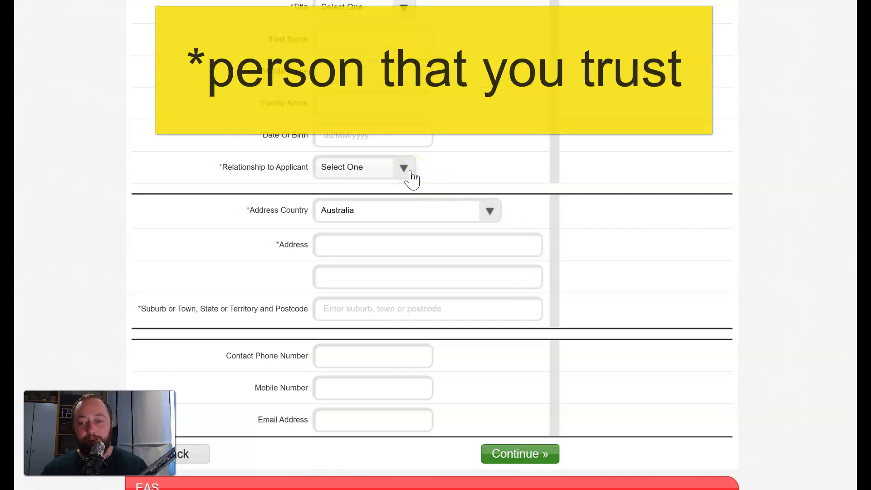
click(411, 176)
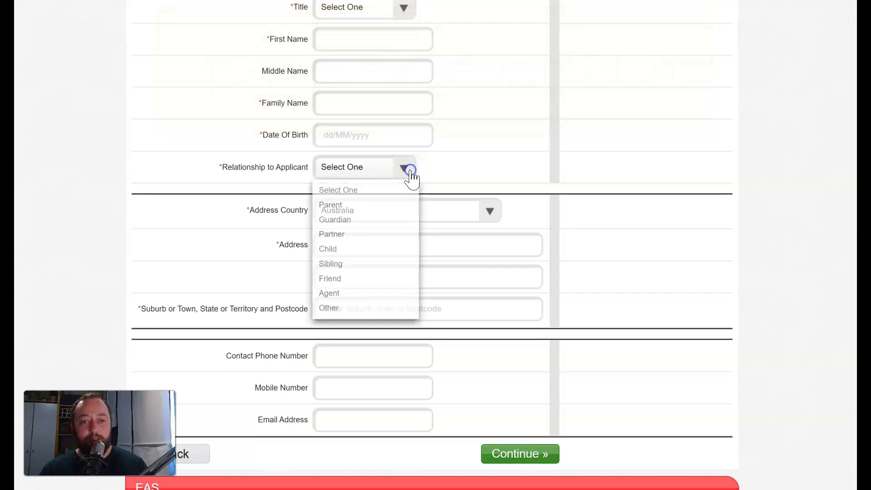
click(403, 176)
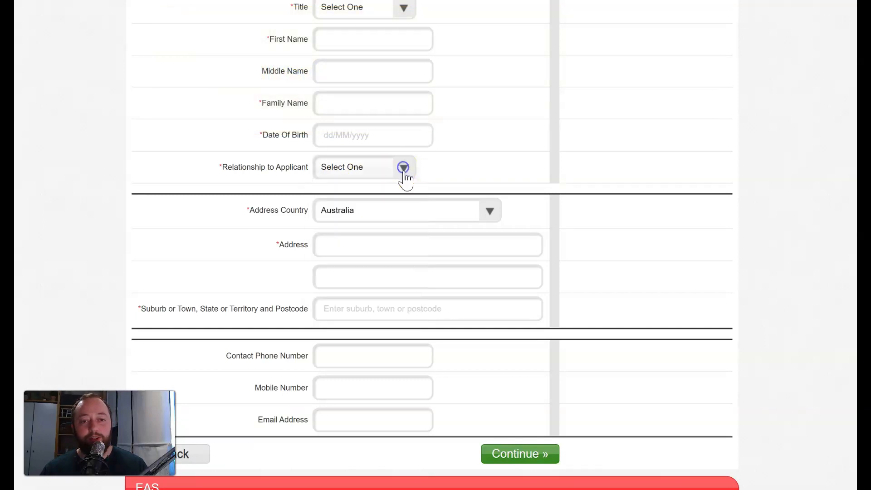
click(402, 172)
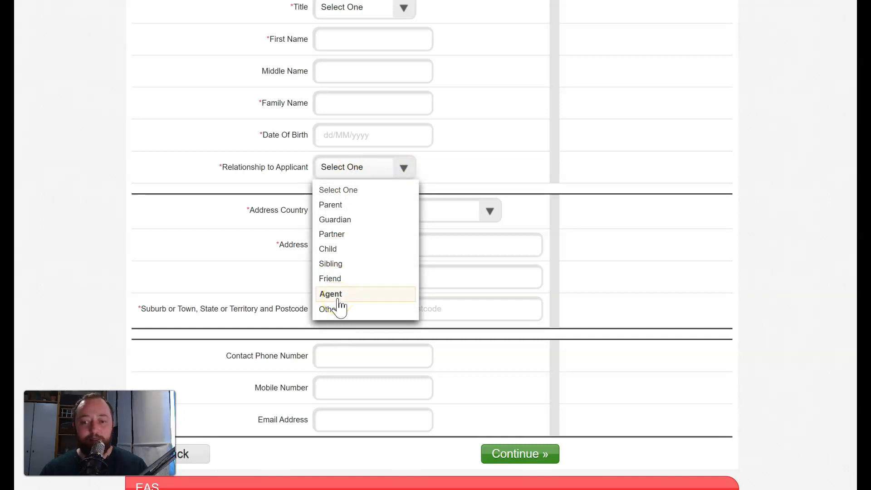
click(404, 170)
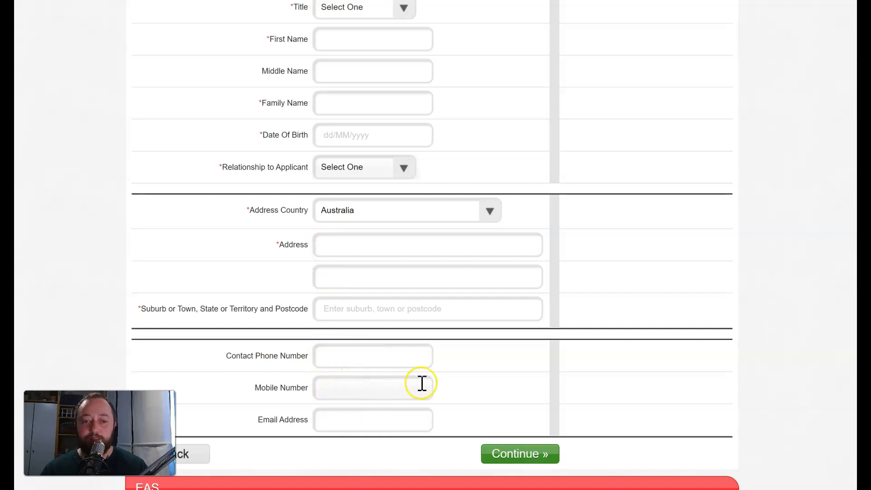
scroll(468, 369, up, 1)
scroll(468, 369, up, 5)
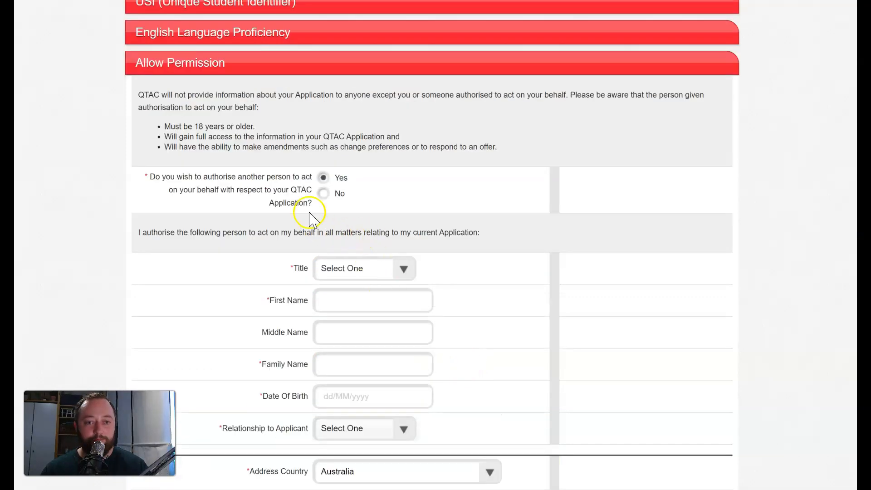
click(322, 192)
Step: Continue to Educational Access Scheme and scroll through its categories, leaving every box unticked
click(516, 359)
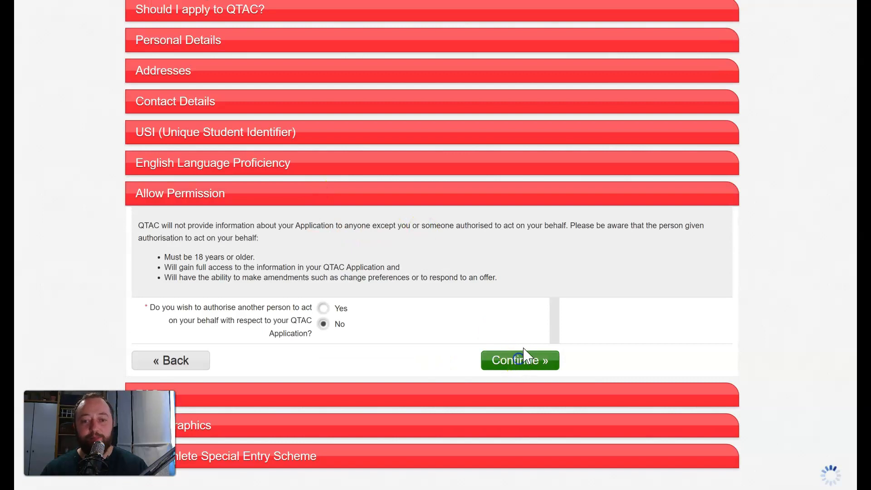
scroll(499, 241, down, 4)
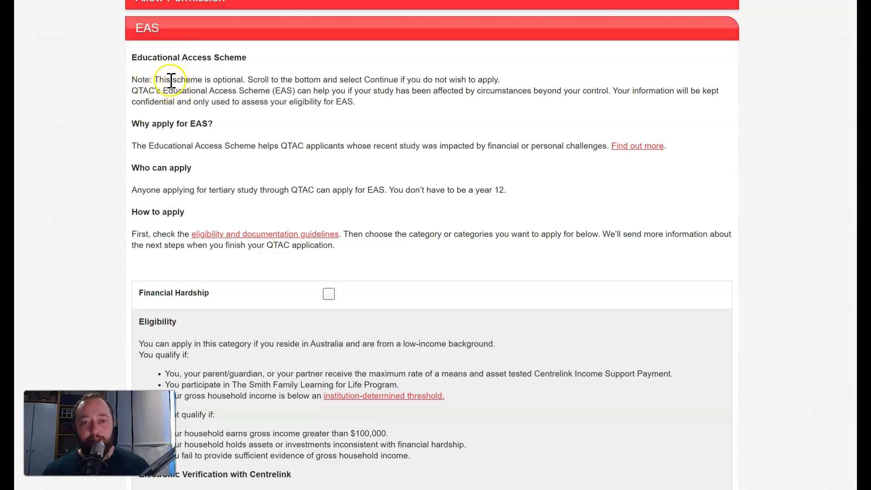
scroll(213, 139, down, 3)
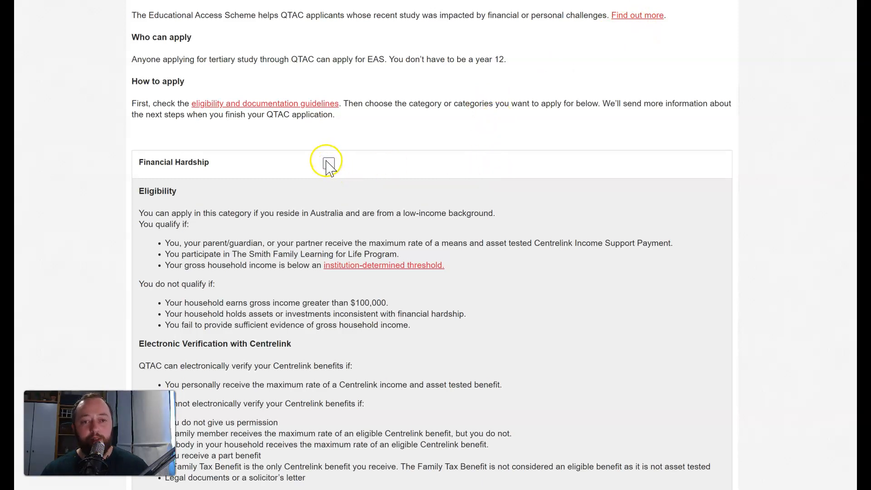
scroll(558, 218, down, 1)
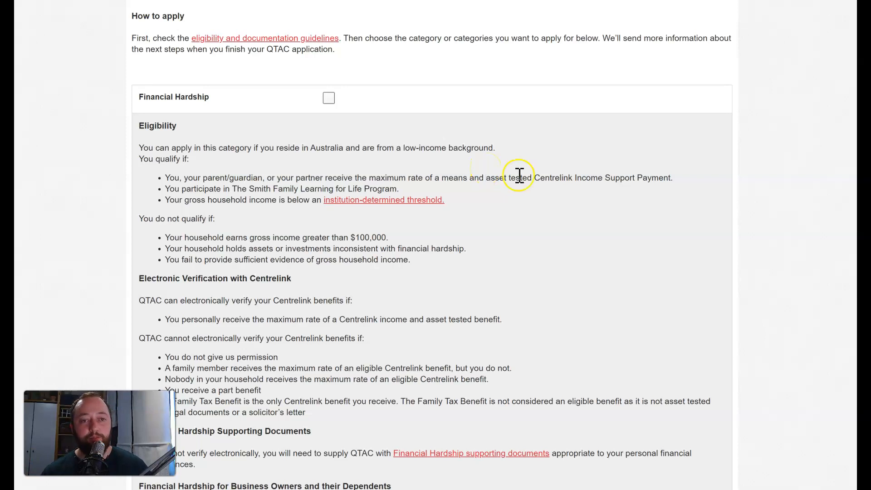
scroll(217, 231, down, 10)
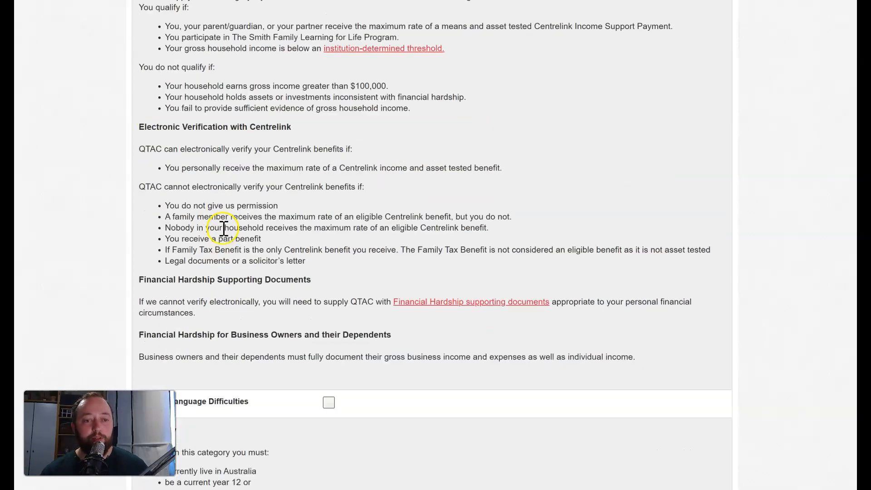
scroll(225, 223, down, 5)
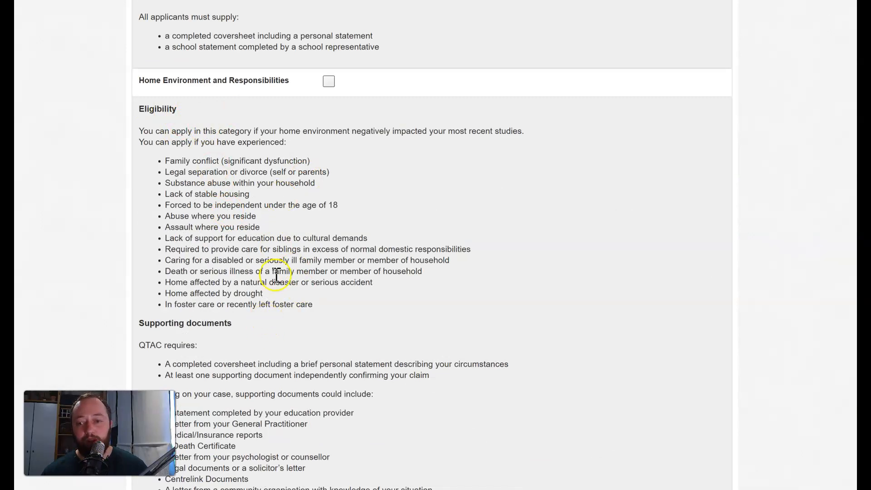
scroll(287, 245, down, 6)
scroll(293, 251, down, 2)
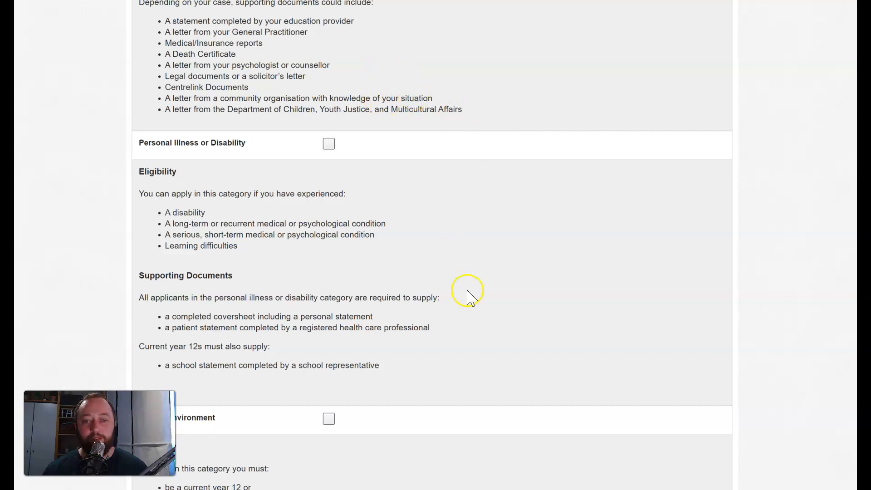
scroll(467, 285, down, 3)
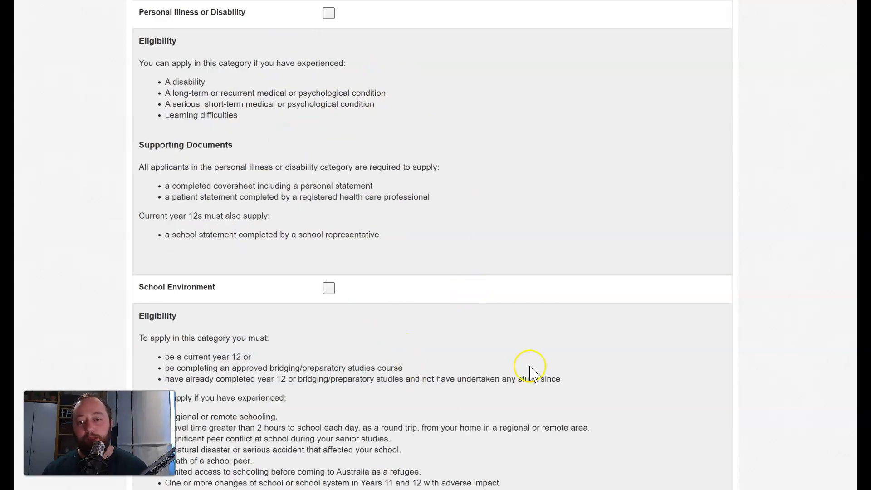
scroll(531, 371, down, 4)
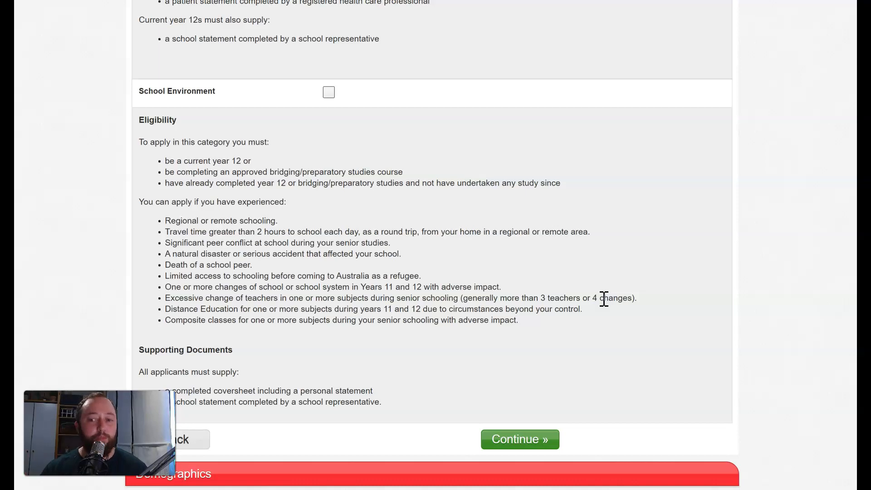
Step: Skip EAS and answer Yes to receiving disability services information in Demographics
click(527, 444)
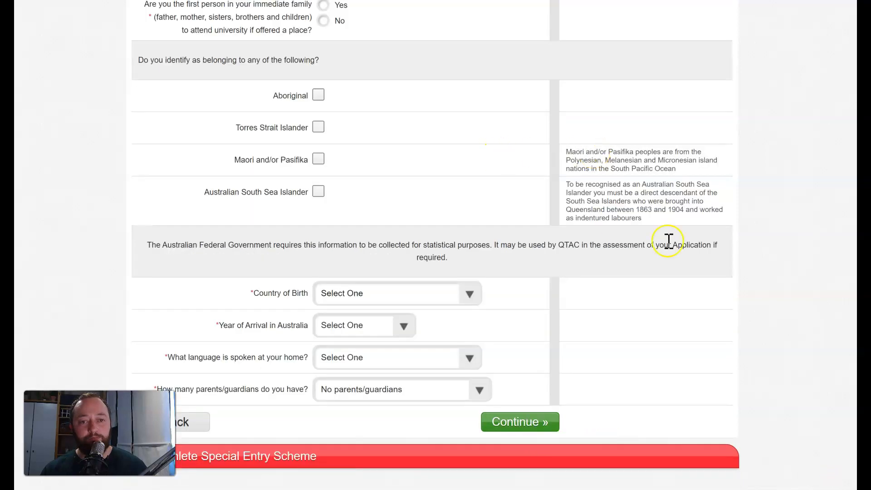
scroll(667, 254, up, 6)
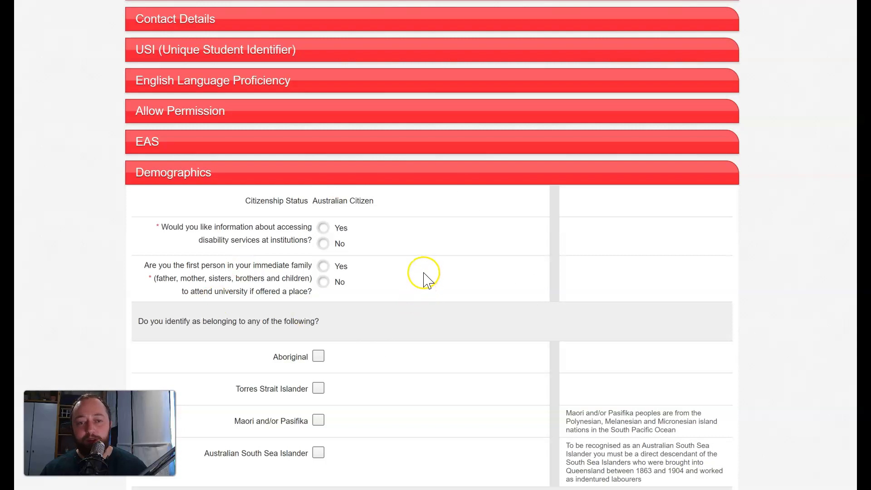
scroll(424, 276, down, 2)
click(323, 164)
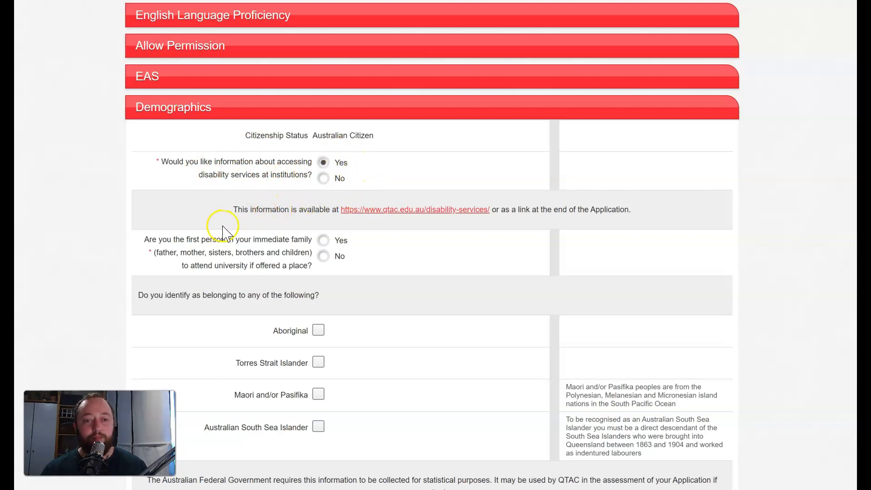
Step: Answer Yes to first in family and browse the Country of Birth list without choosing
scroll(222, 231, down, 1)
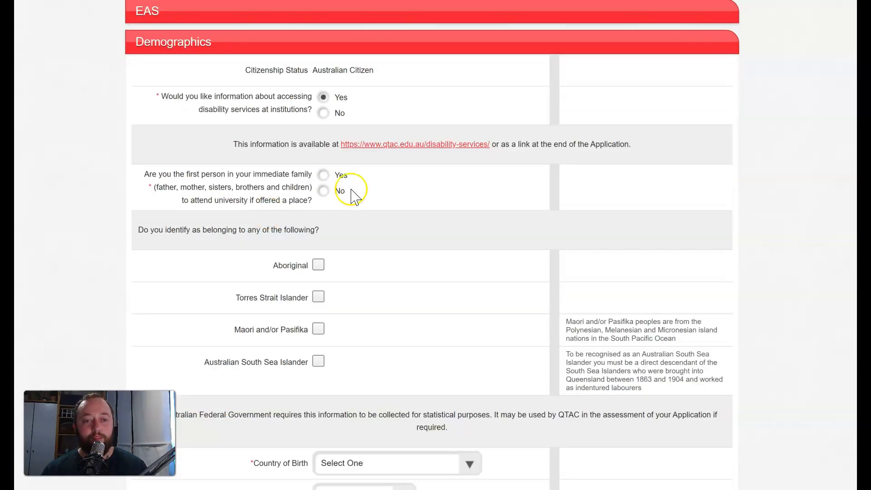
click(343, 174)
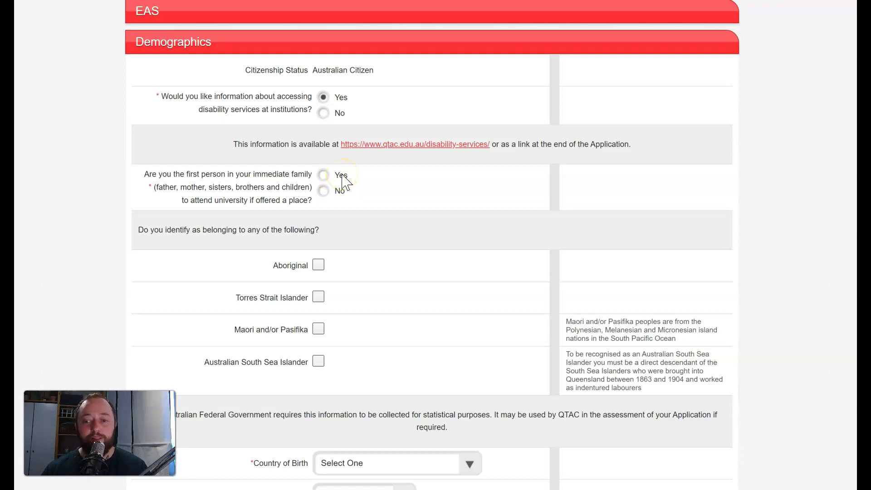
click(323, 175)
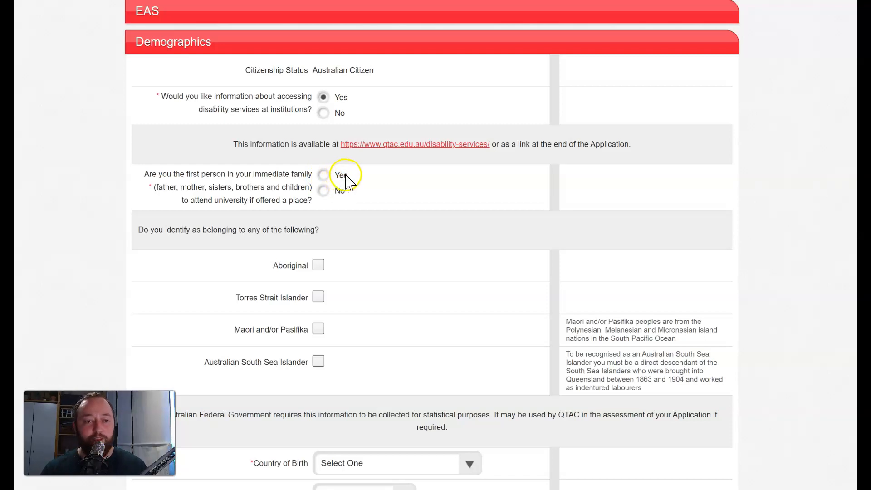
scroll(345, 179, down, 3)
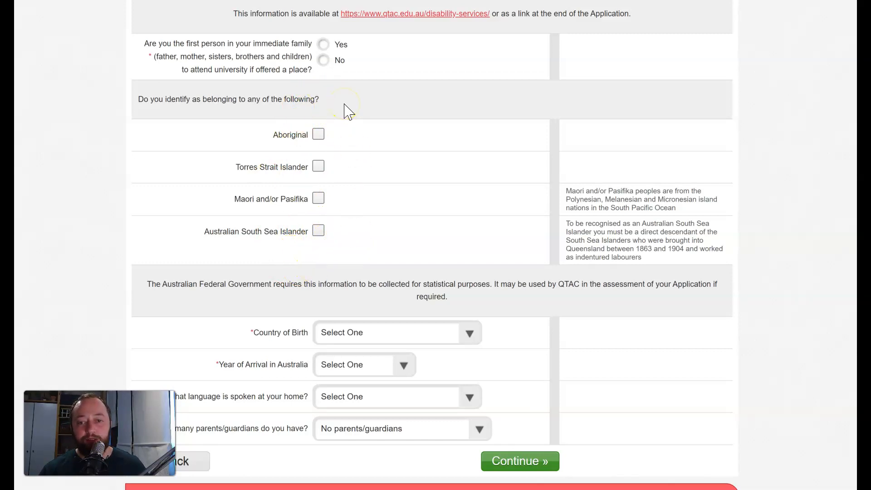
scroll(470, 200, down, 1)
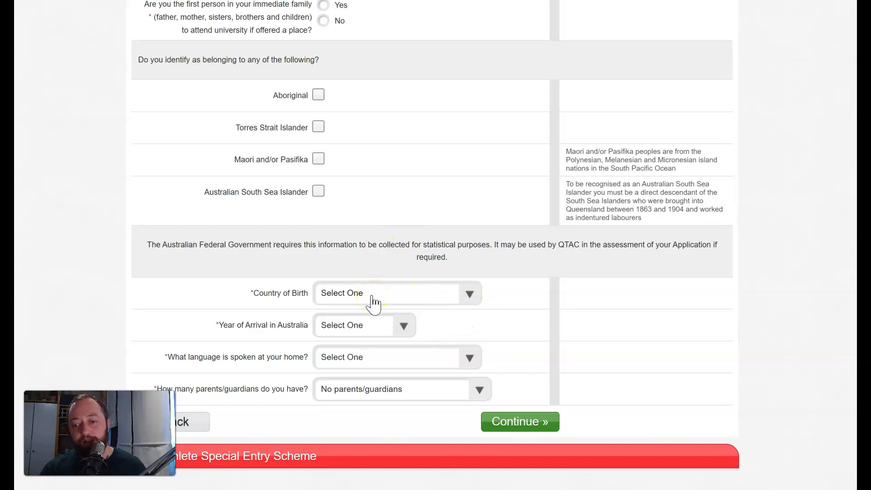
click(456, 295)
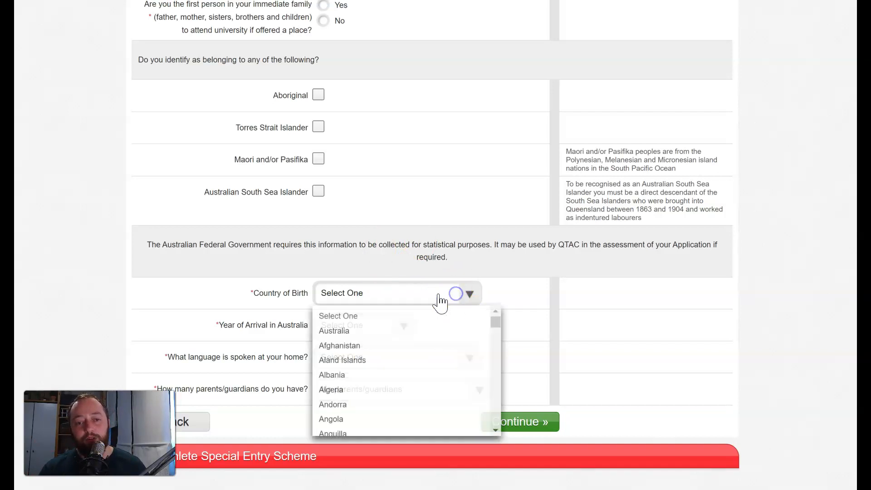
click(469, 295)
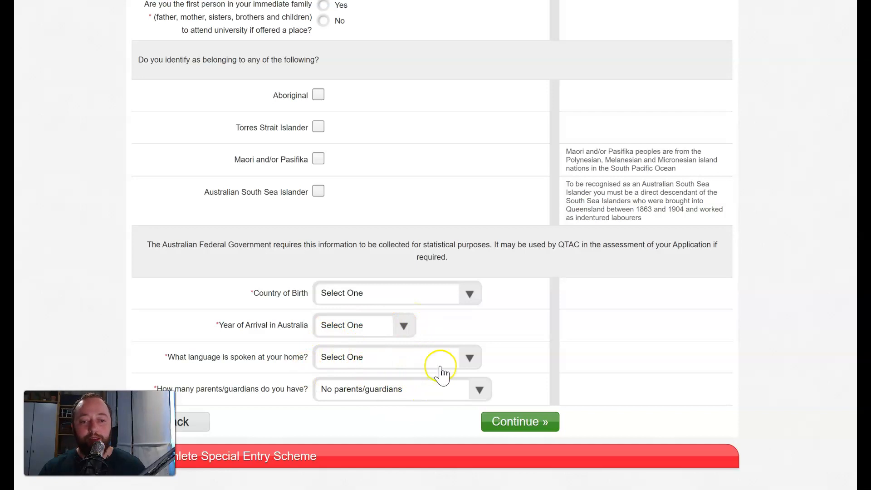
Step: Set two or more parents/guardians: one Completed Year 12, the other Bachelor Degree
click(476, 392)
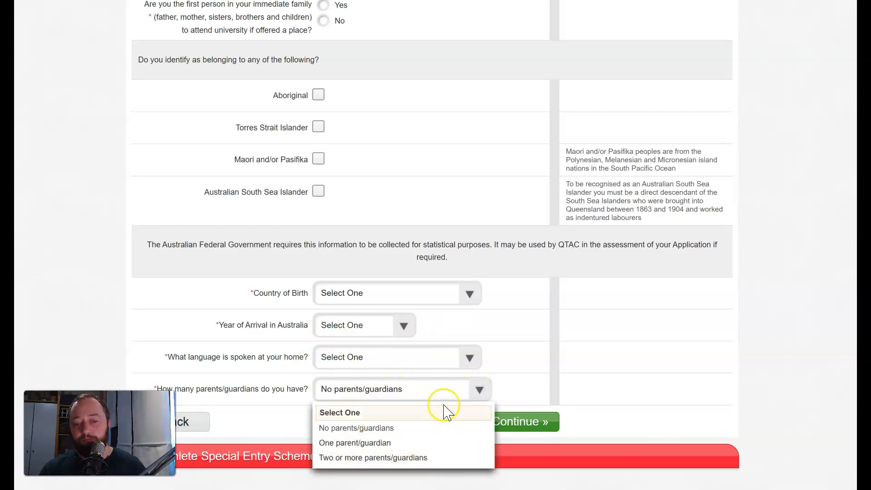
click(409, 458)
scroll(425, 401, down, 1)
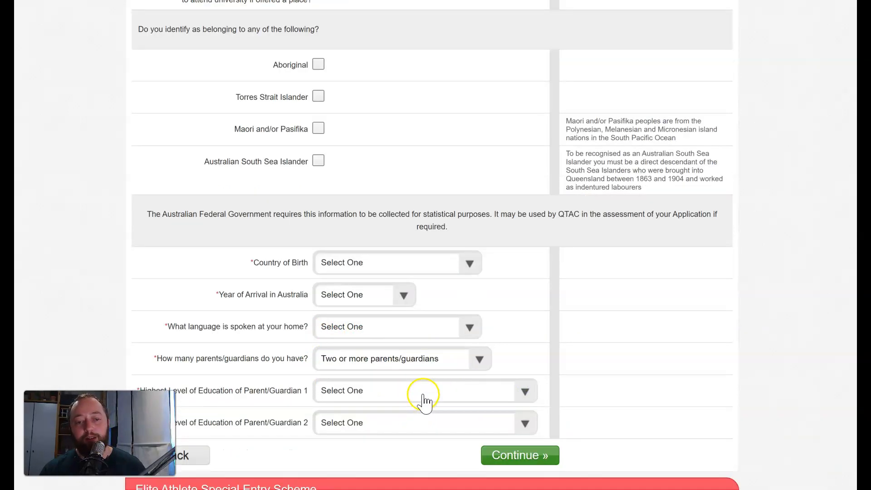
scroll(424, 402, down, 1)
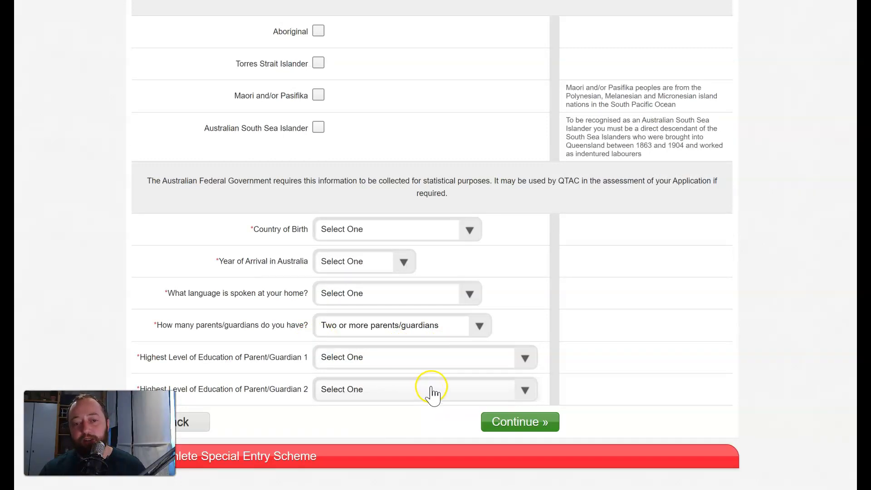
click(453, 355)
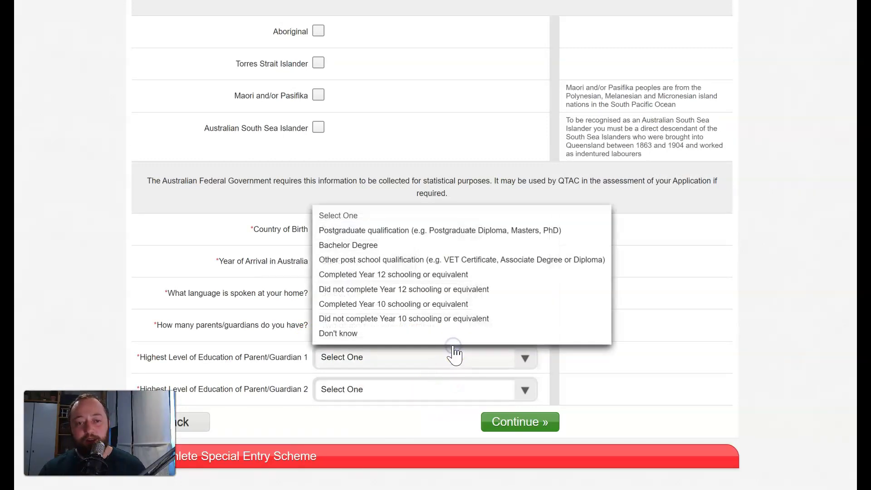
click(414, 278)
click(444, 389)
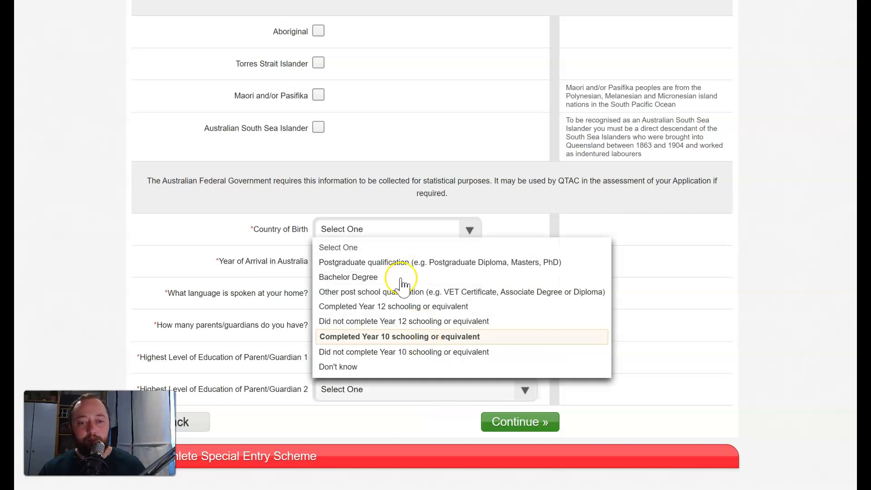
click(363, 278)
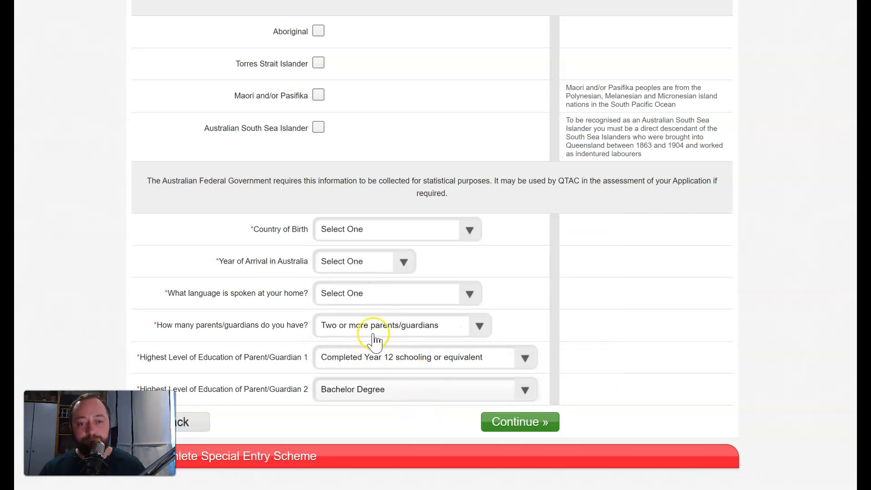
Step: Set Australia as country of birth and English as the language spoken at home
scroll(372, 341, up, 1)
click(345, 294)
click(347, 334)
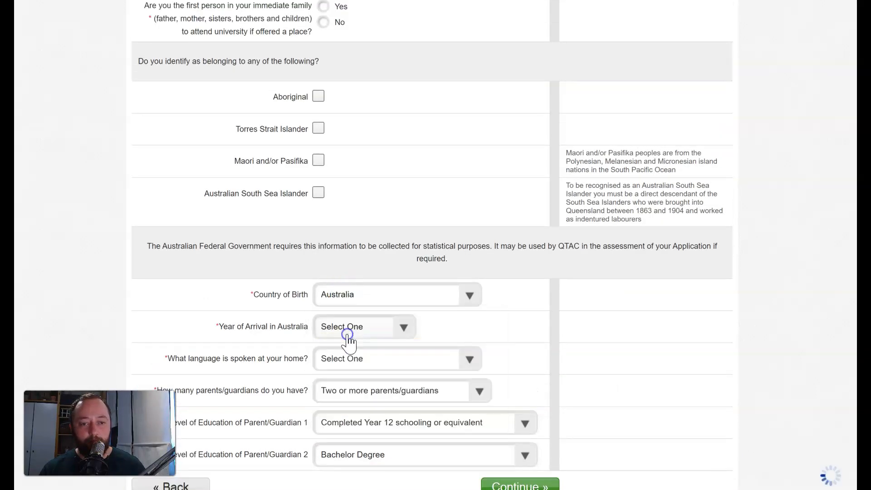
click(359, 323)
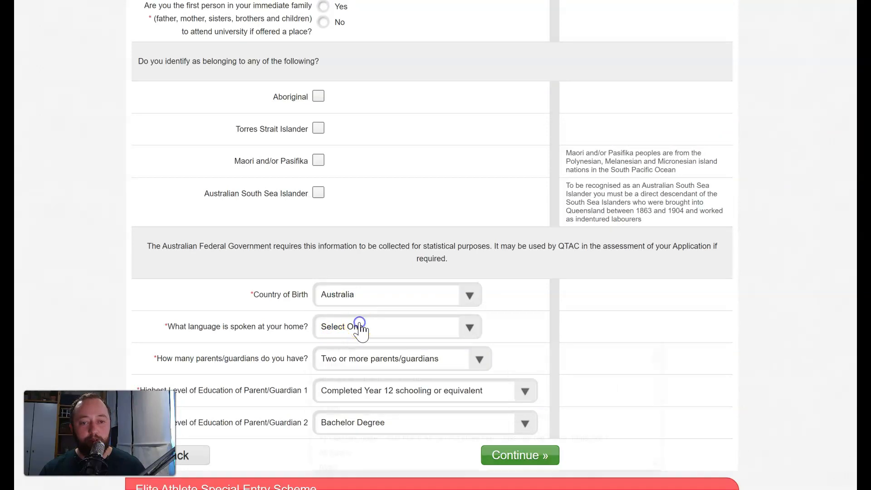
click(323, 363)
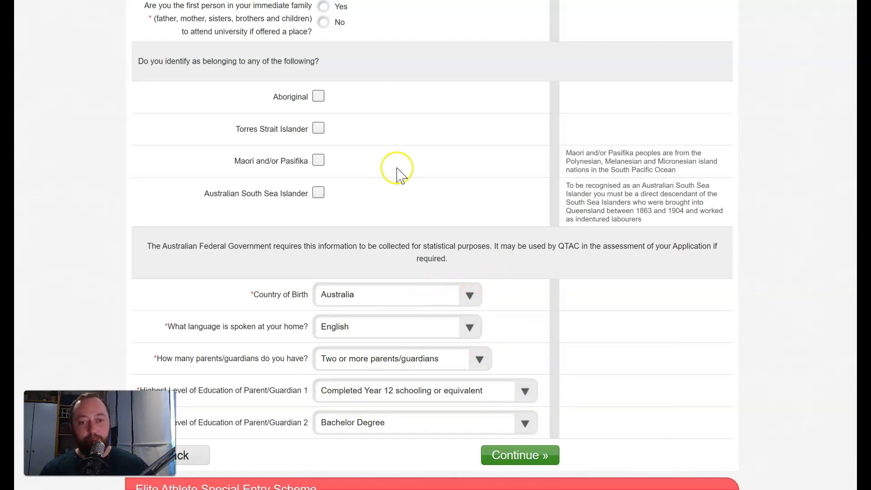
Step: Change first in family to No and submit the Demographics section
scroll(447, 197, up, 4)
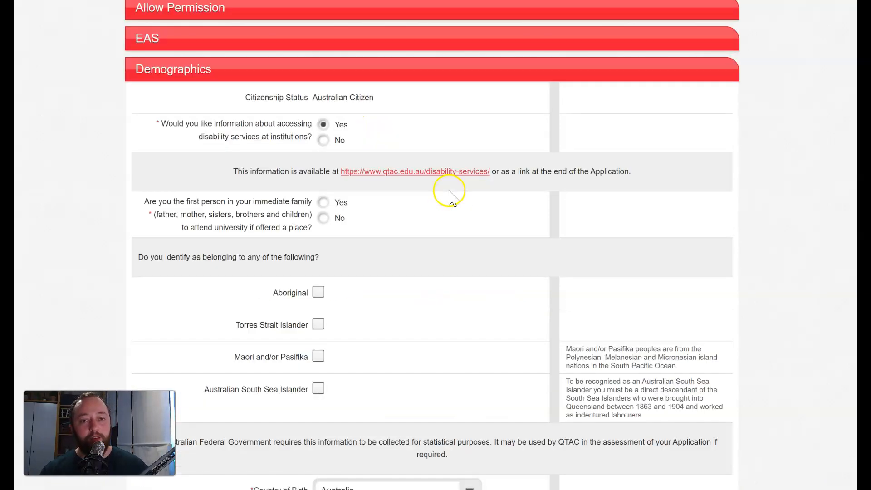
click(323, 218)
scroll(423, 288, down, 4)
click(521, 455)
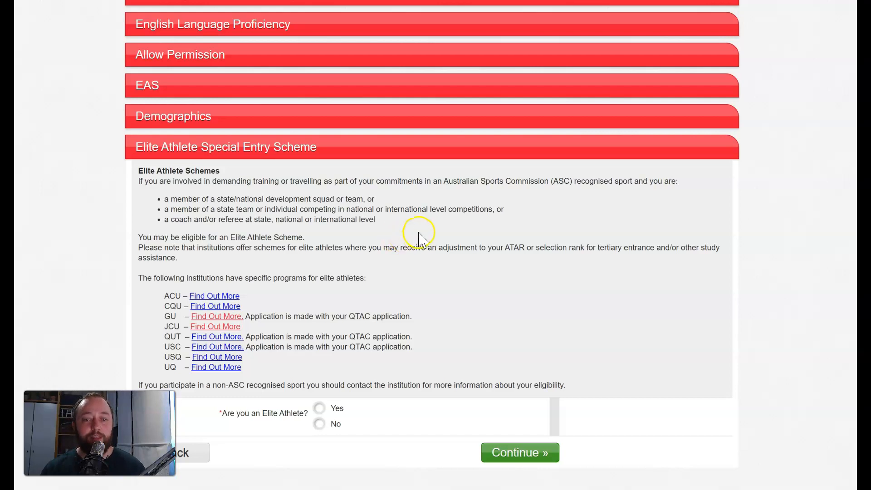
Step: After highlighting the athlete ATAR-adjustment note, answer No to Elite Athlete and continue
click(308, 248)
drag(308, 248, 526, 245)
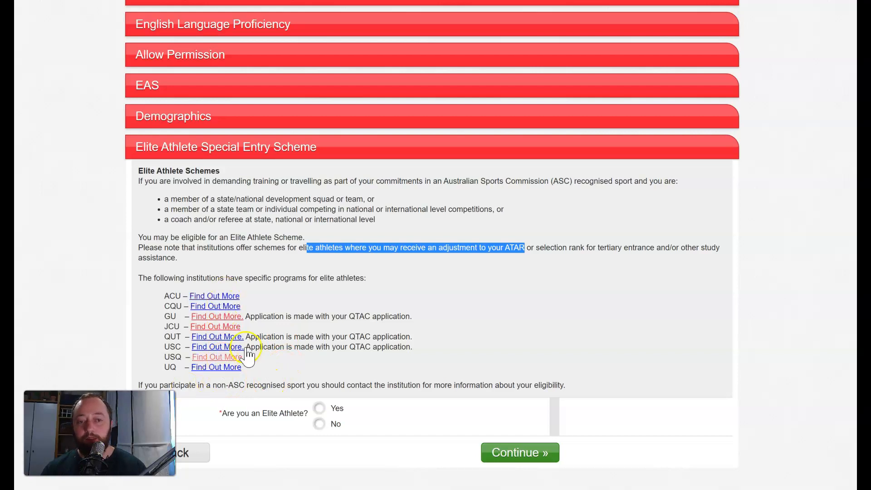
click(344, 328)
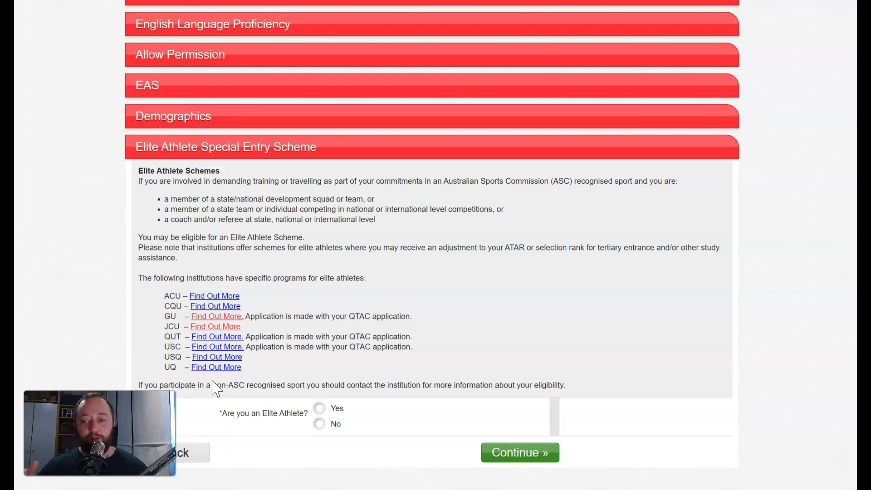
click(326, 426)
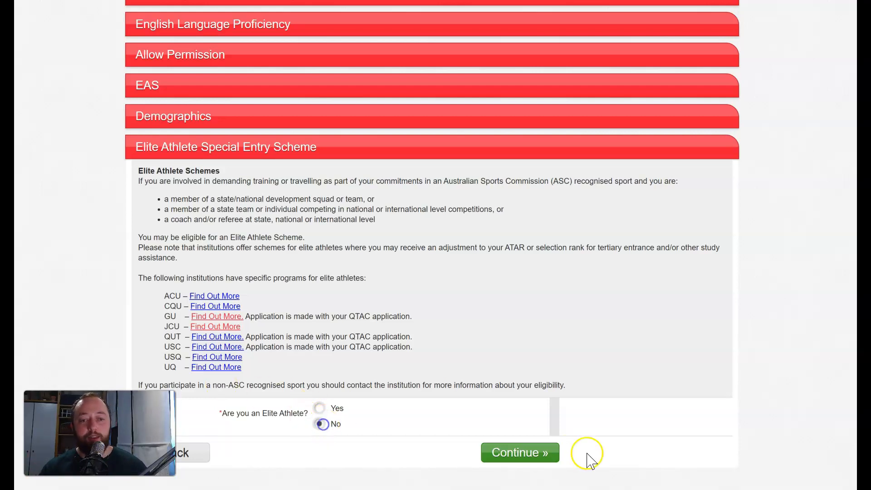
click(548, 459)
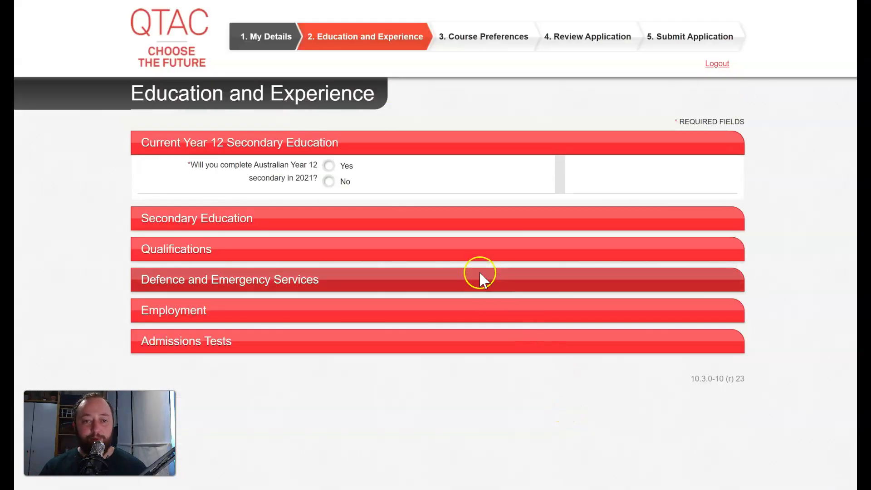
Step: Answer Yes to completing Australian Year 12 in 2021, leaving State, Type Of Studies and Student Number blank
click(329, 166)
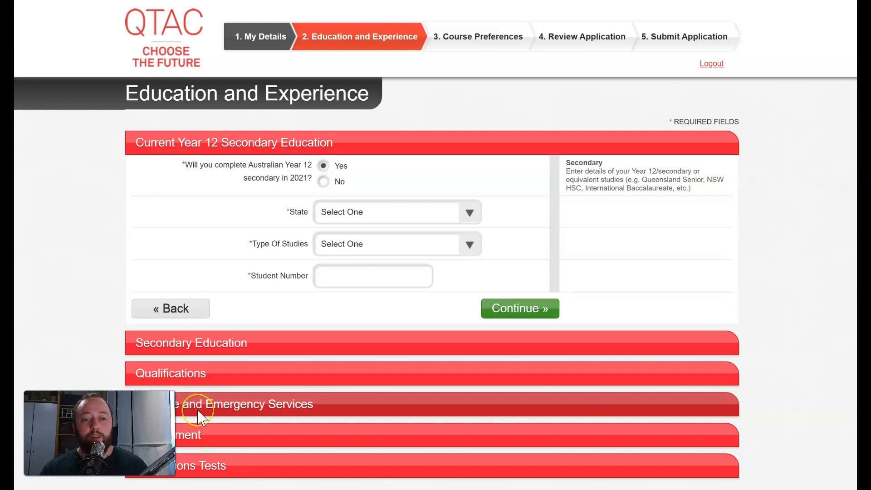
click(311, 411)
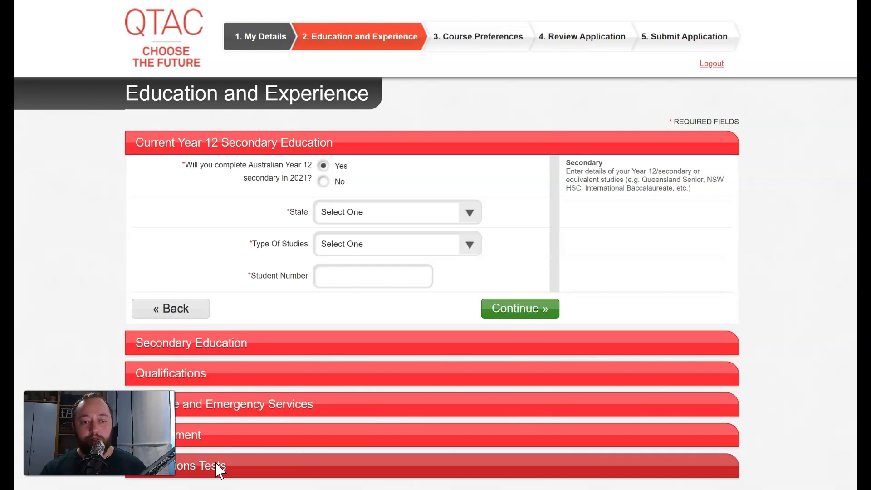
click(247, 469)
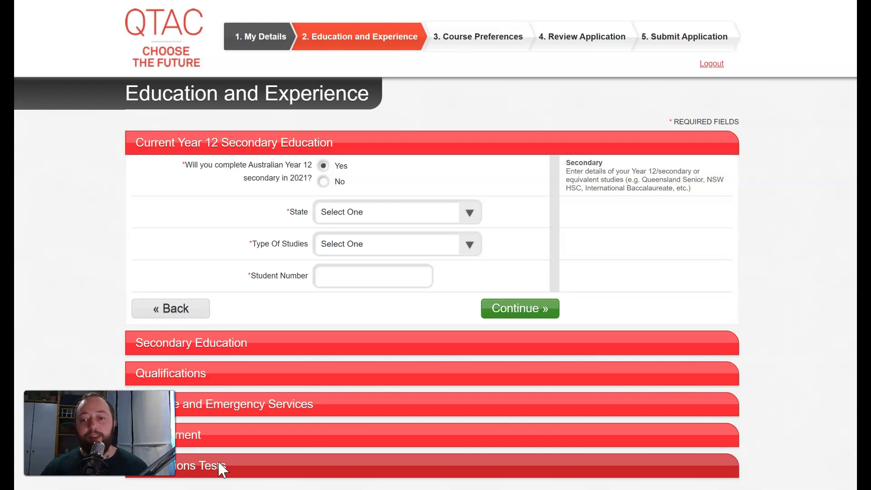
click(219, 470)
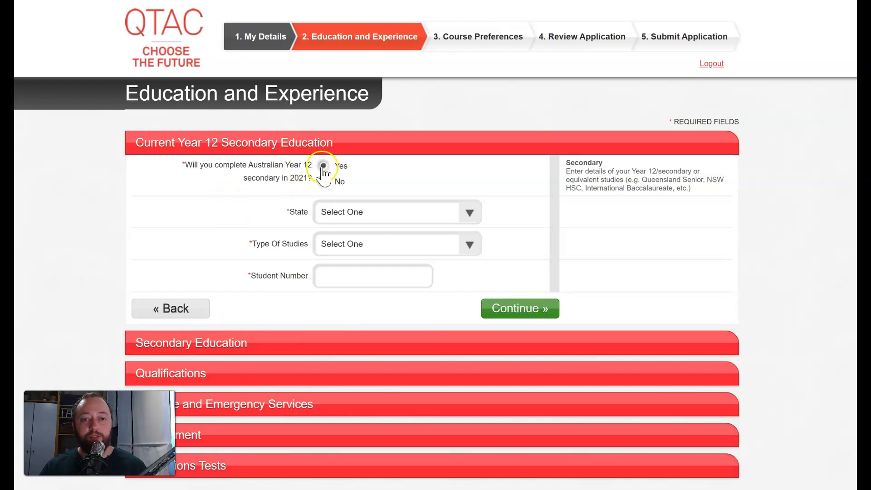
Step: Try Queensland as state, switching Type Of Studies between QCE and International Baccalaureate
click(328, 213)
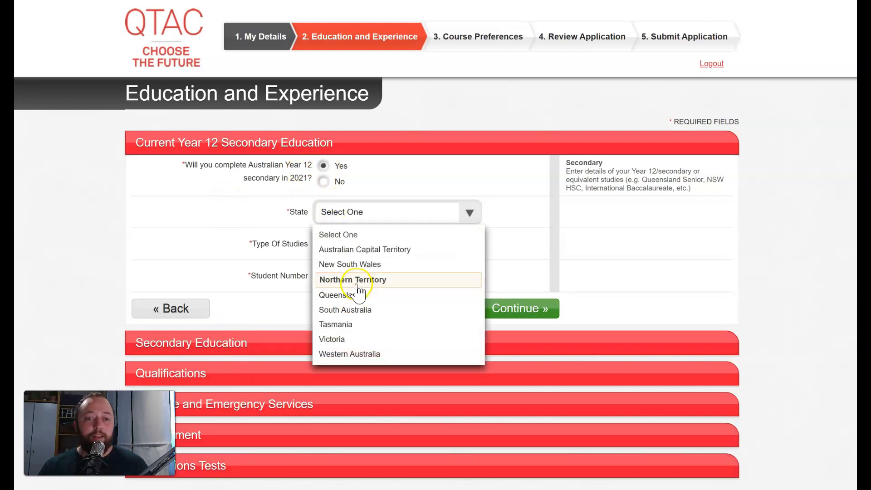
click(352, 296)
click(334, 246)
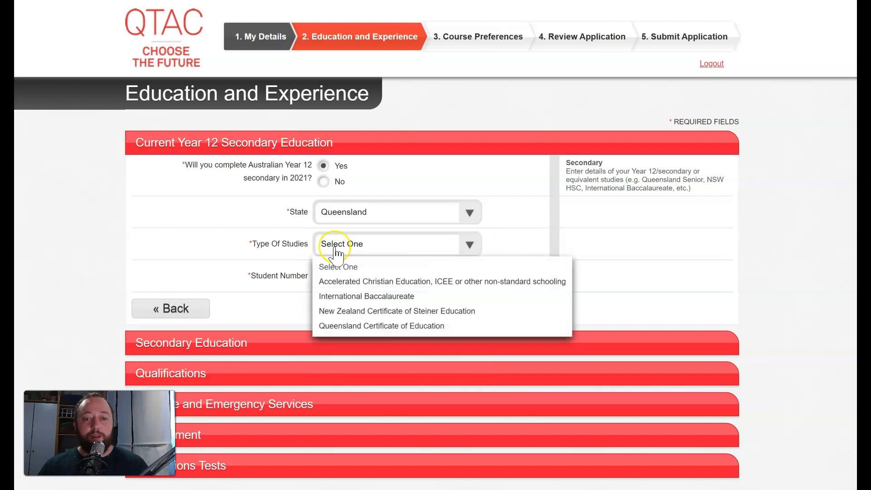
click(346, 326)
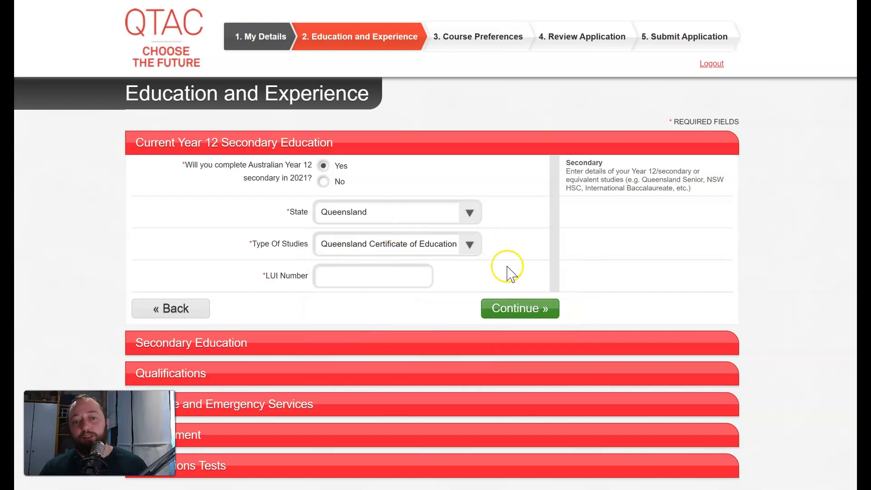
click(468, 245)
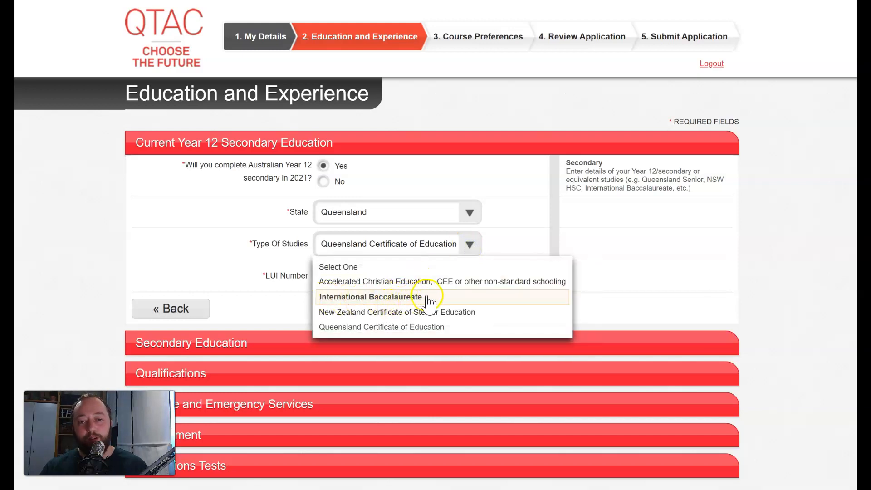
click(407, 299)
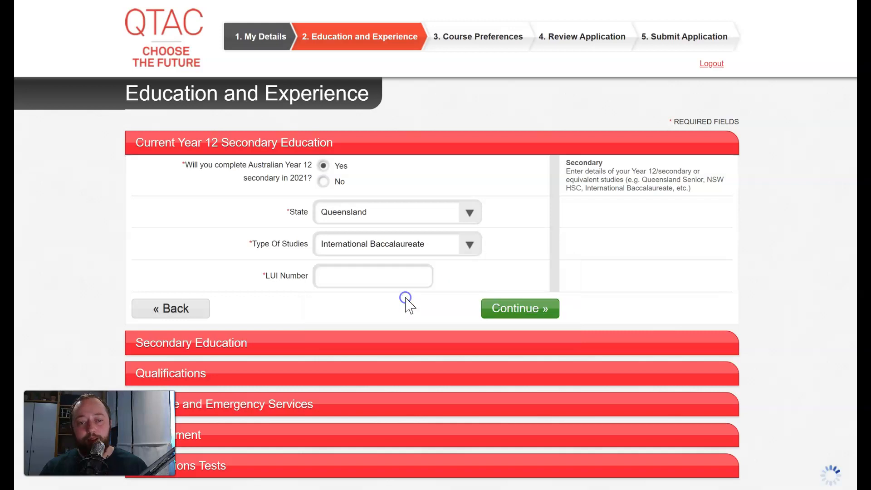
click(391, 279)
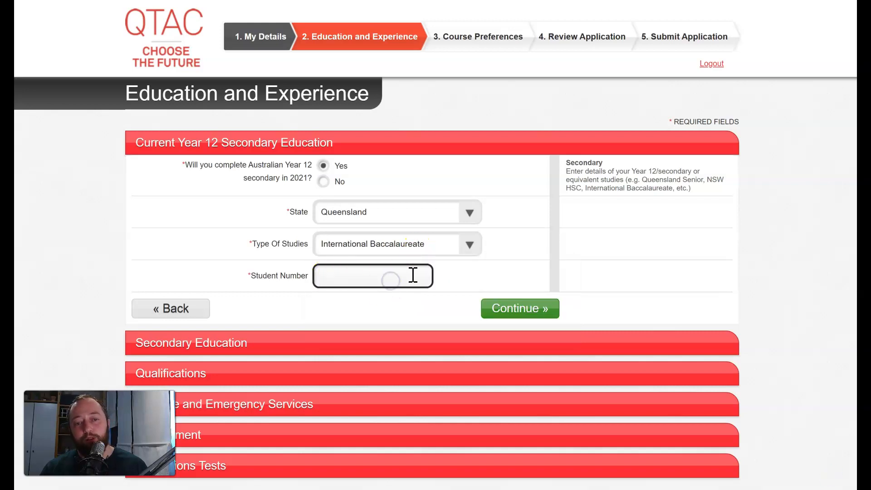
click(457, 251)
click(391, 326)
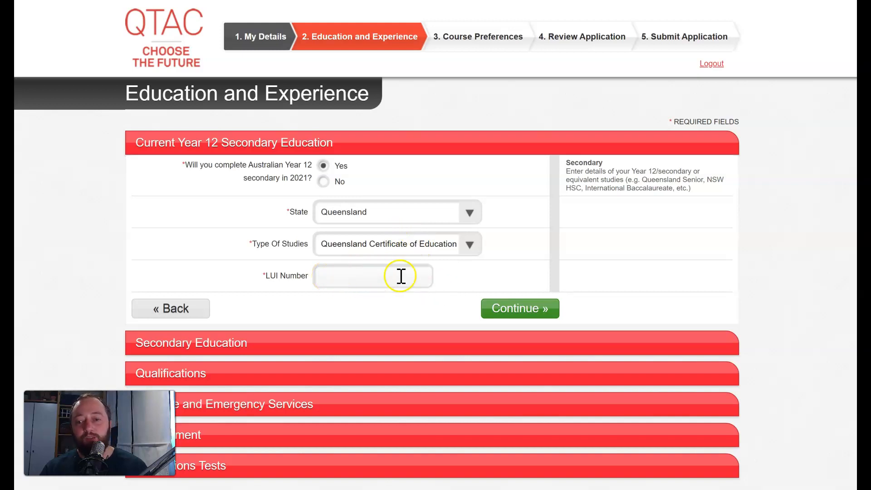
Step: Leave the LUI blank, answer No to Year 12 in 2021, and continue
click(295, 275)
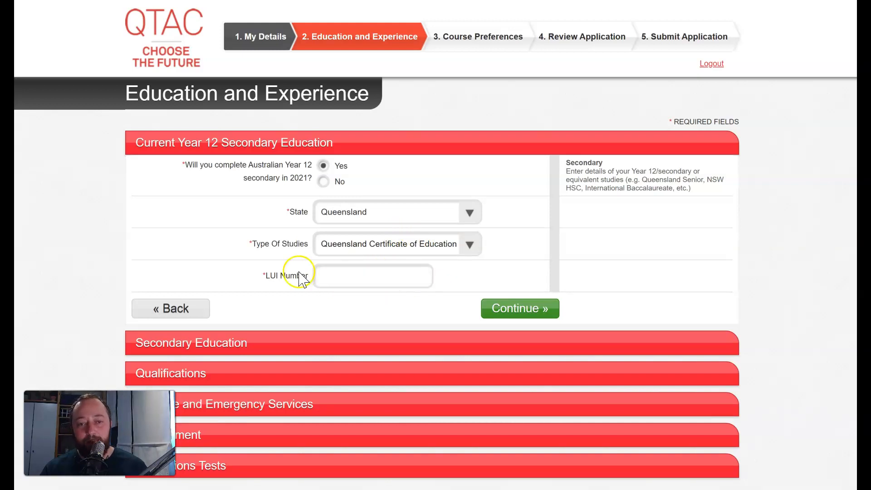
click(376, 278)
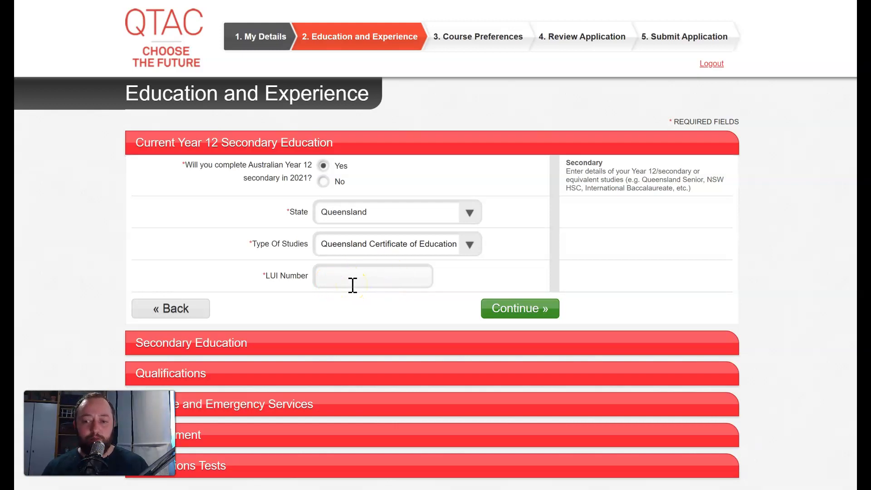
click(324, 182)
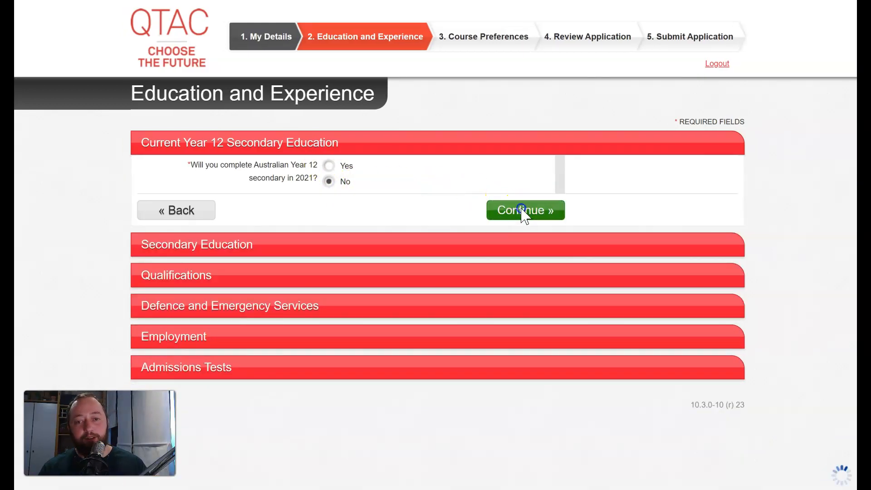
click(521, 211)
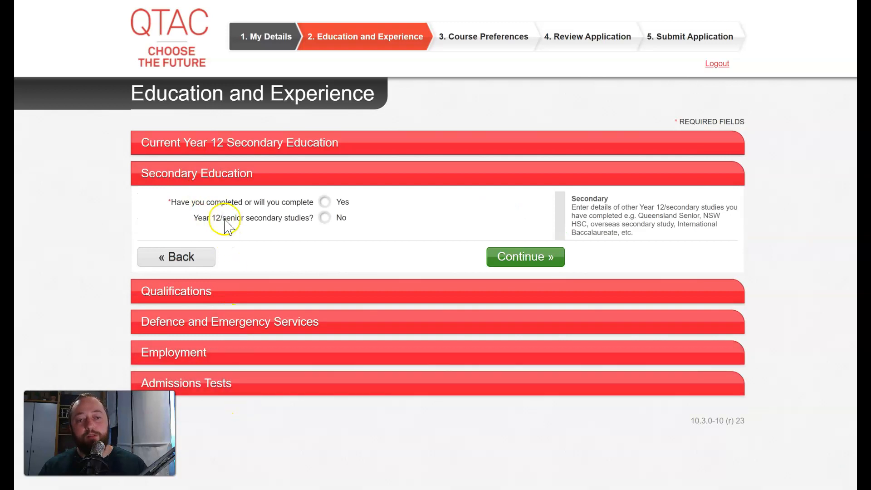
Step: Start a completed secondary studies entry with finishing year 2019 and Australia as the school's country
click(326, 201)
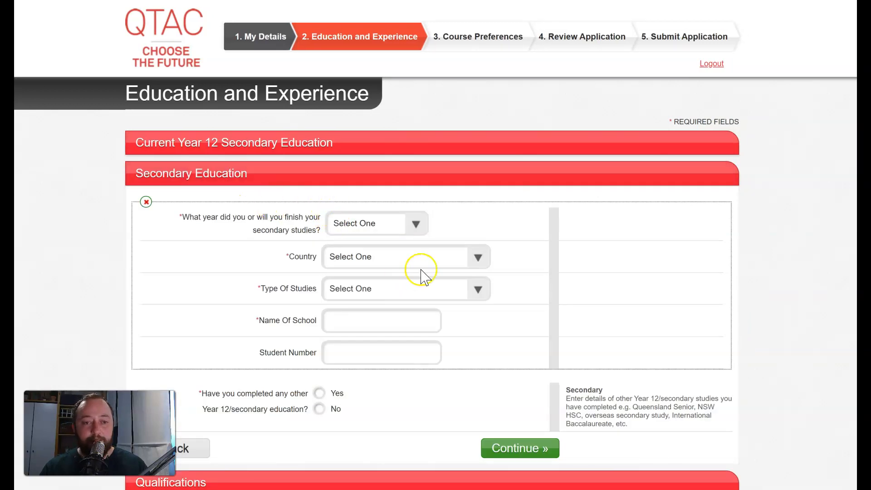
click(416, 224)
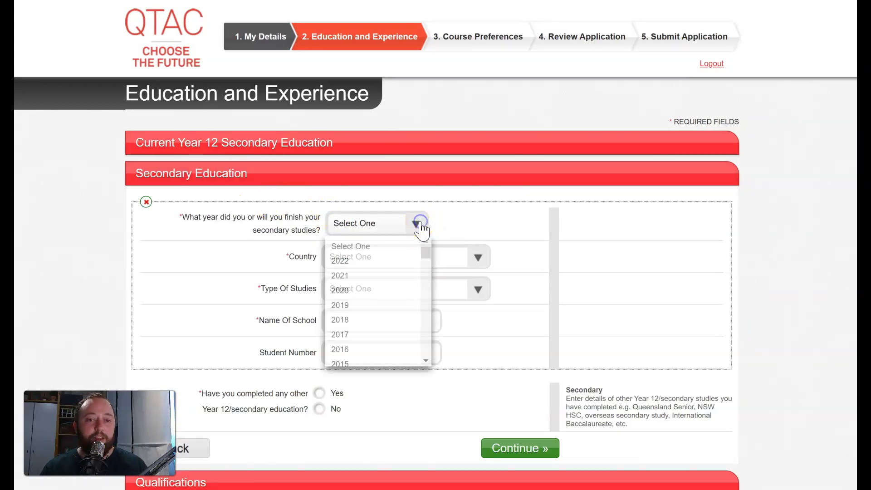
click(371, 308)
click(380, 257)
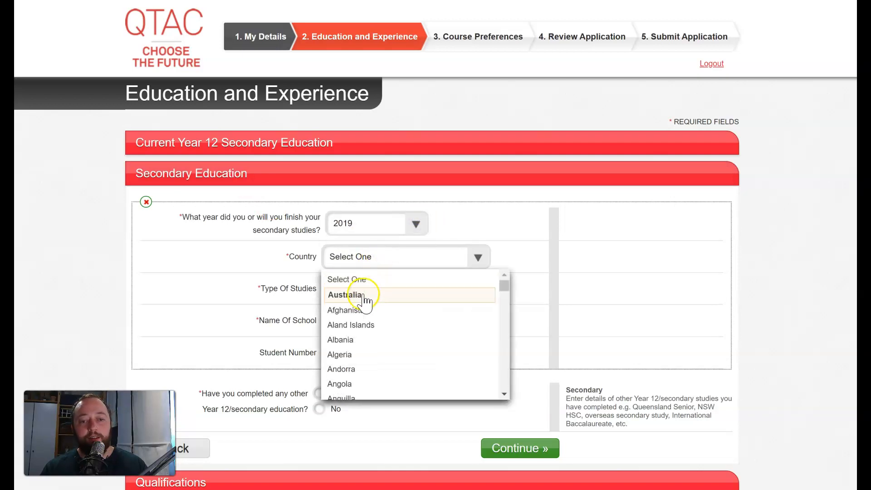
click(366, 294)
click(358, 295)
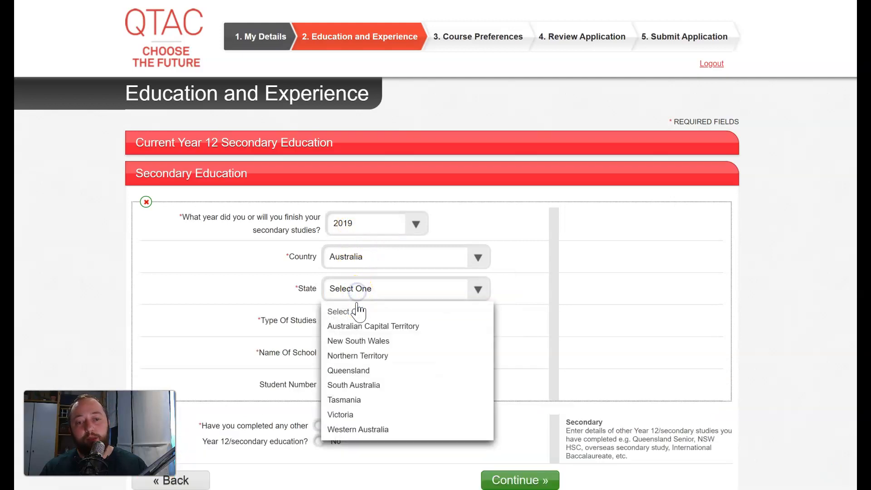
click(530, 275)
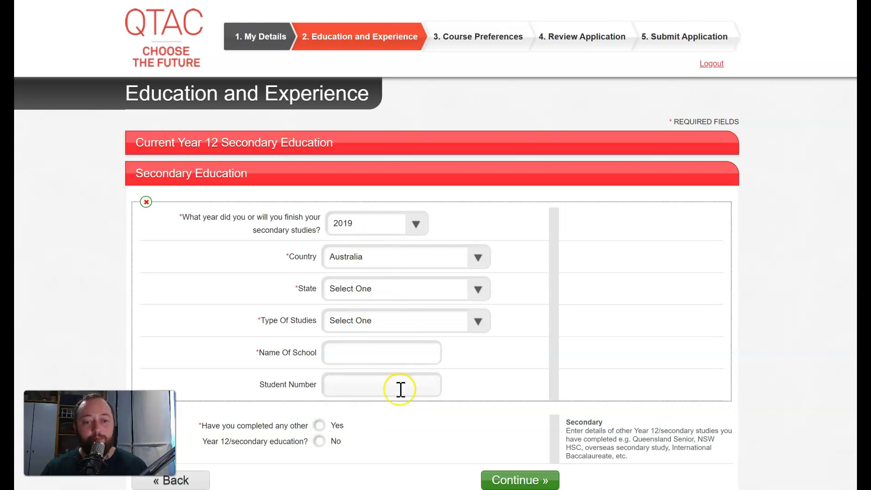
Step: Remove that entry, answer No to completing Year 12/senior secondary, and continue
click(146, 201)
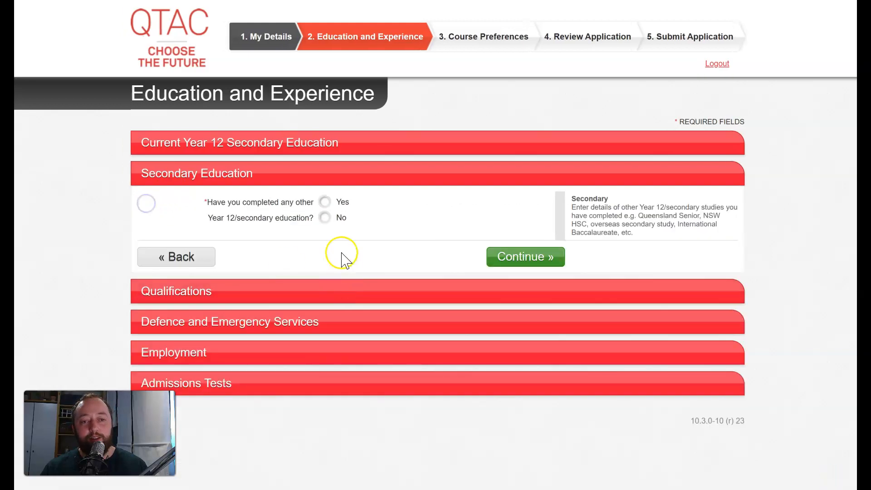
click(325, 217)
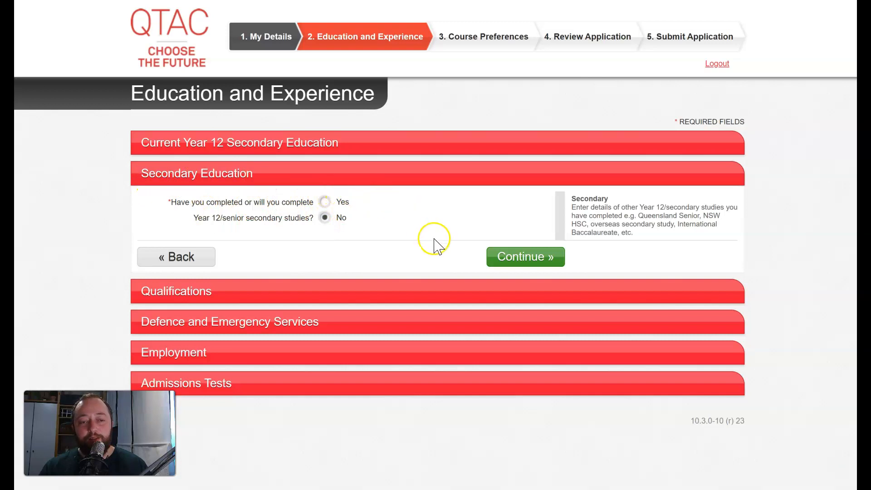
click(518, 258)
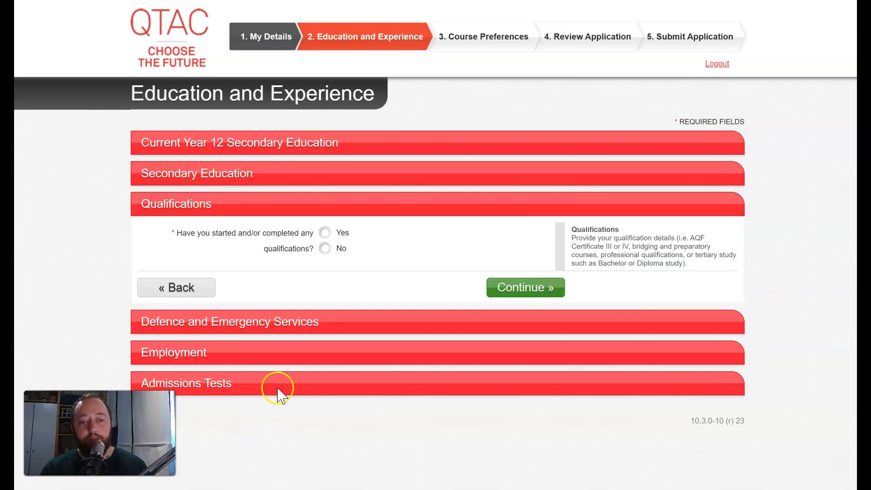
Step: Answer Yes and record Tertiary Study from 2019 to 2019, studied in Australia
click(324, 234)
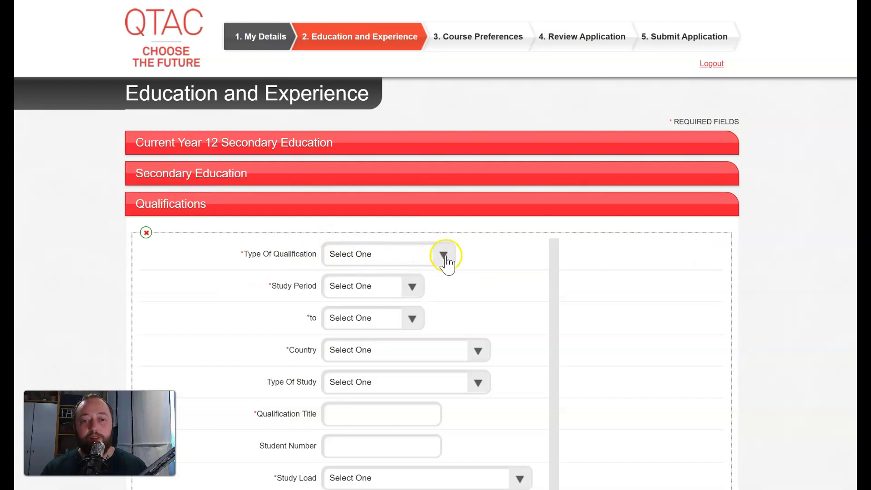
scroll(454, 245, down, 3)
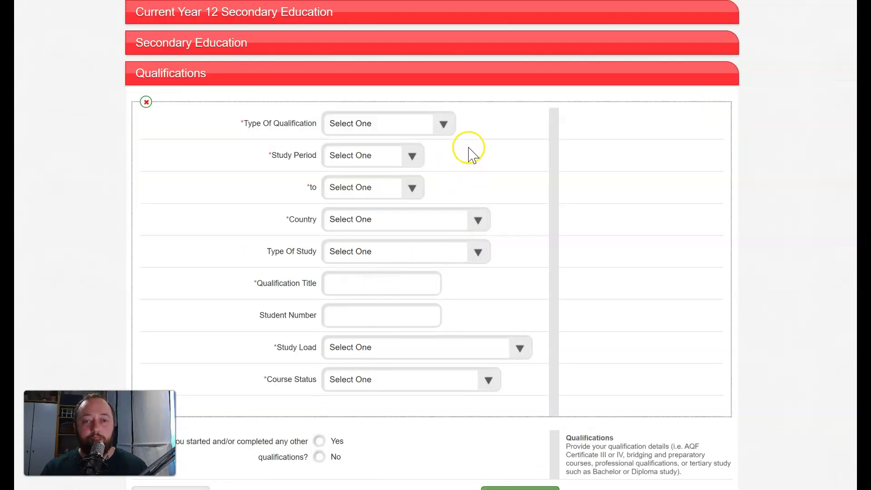
click(443, 129)
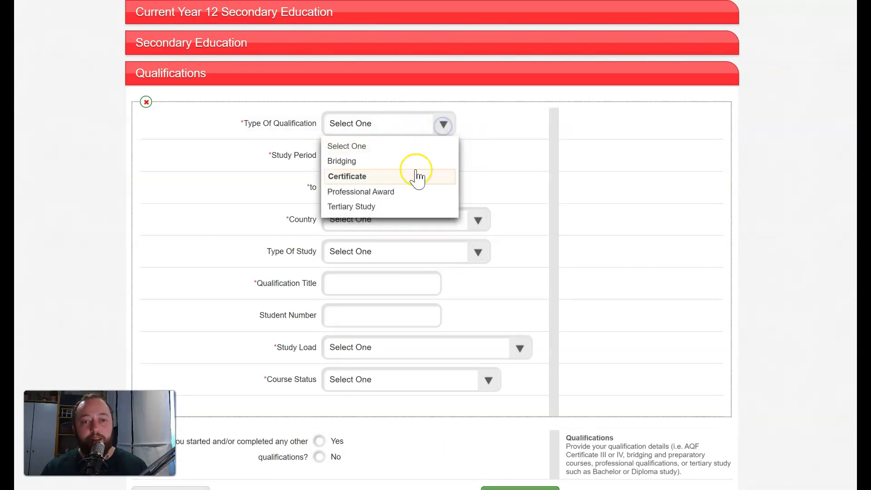
click(412, 208)
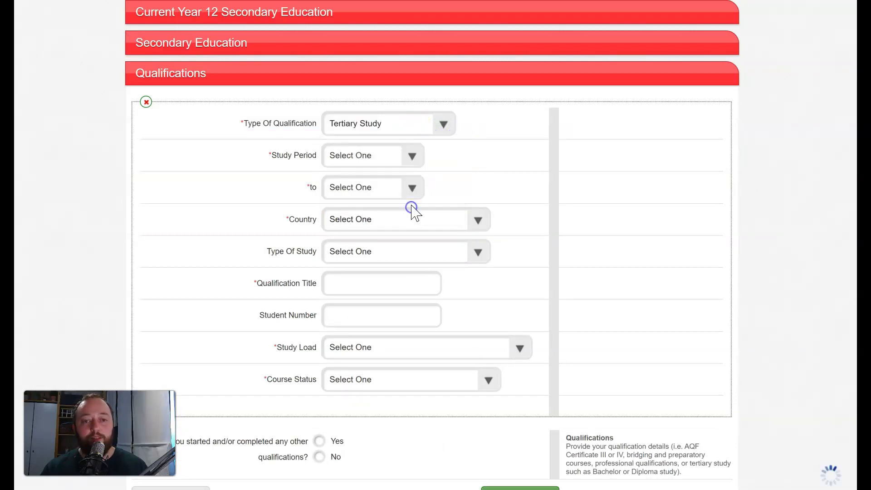
click(381, 161)
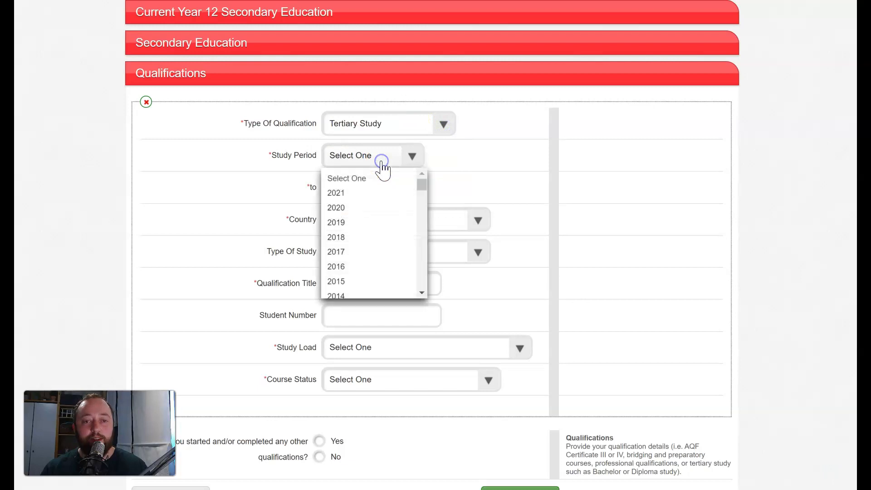
click(363, 222)
click(372, 188)
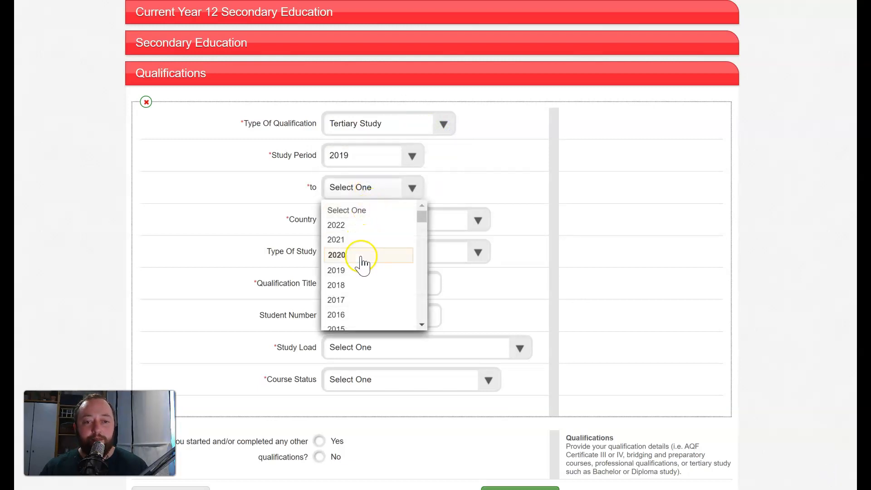
click(361, 267)
click(401, 220)
click(365, 252)
Step: Make it a Bachelors undergraduate degree titled Bachelor of Arts, Full Time and Not Complete
click(359, 254)
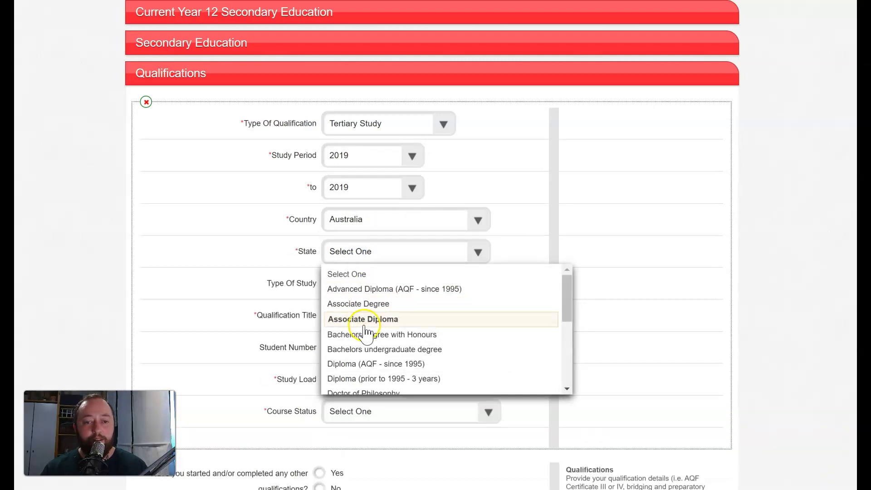
click(375, 348)
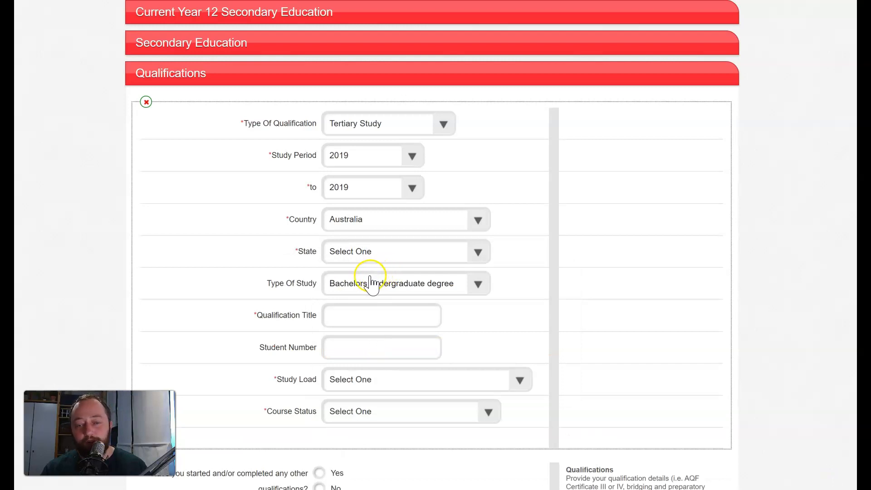
scroll(308, 272, down, 3)
click(347, 188)
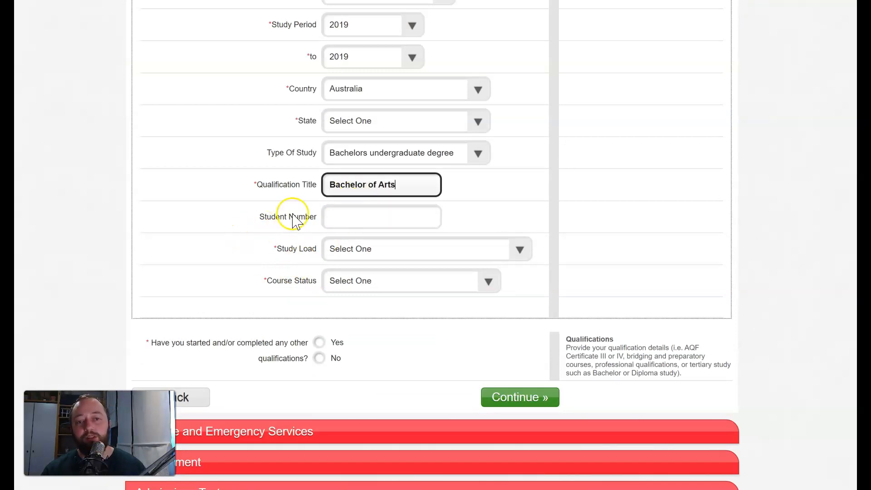
click(333, 250)
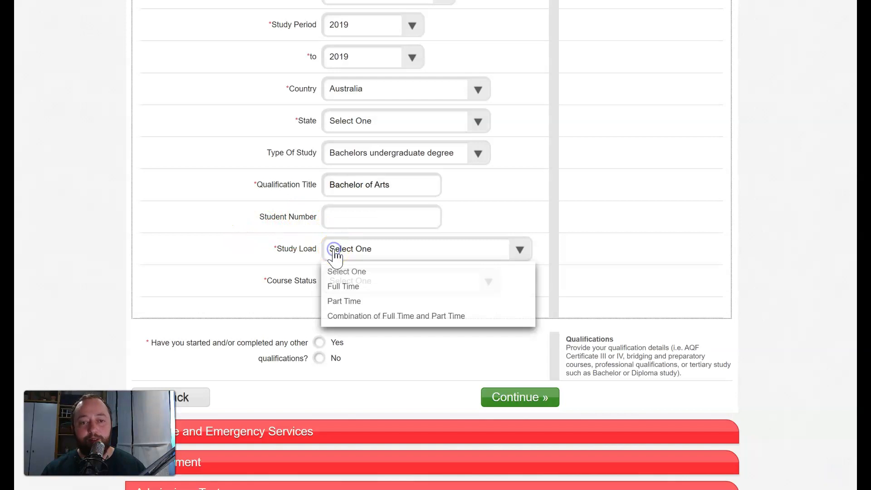
click(335, 286)
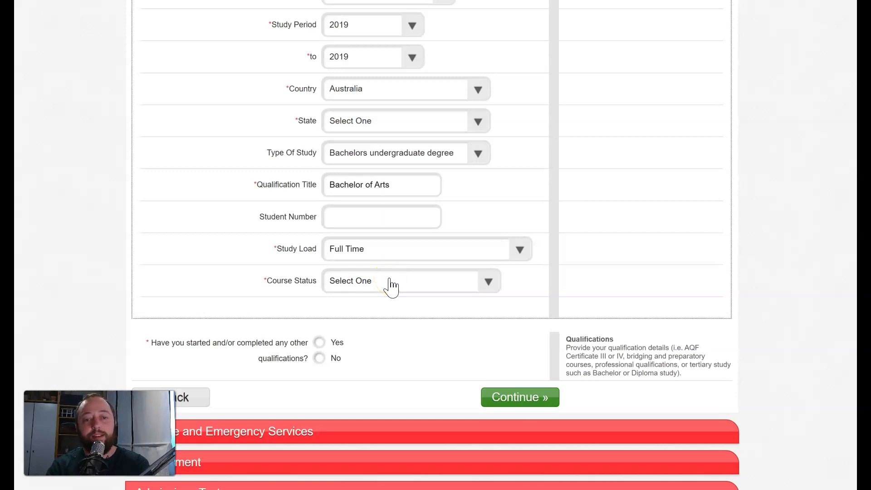
click(390, 280)
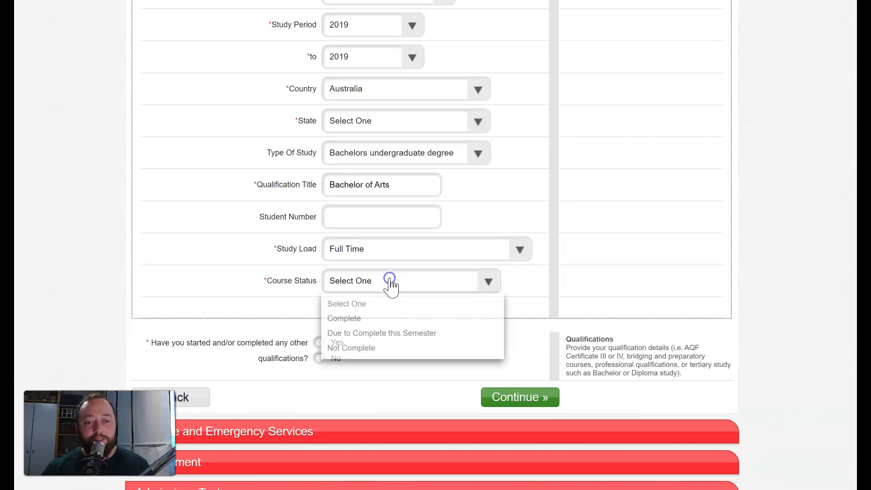
click(361, 349)
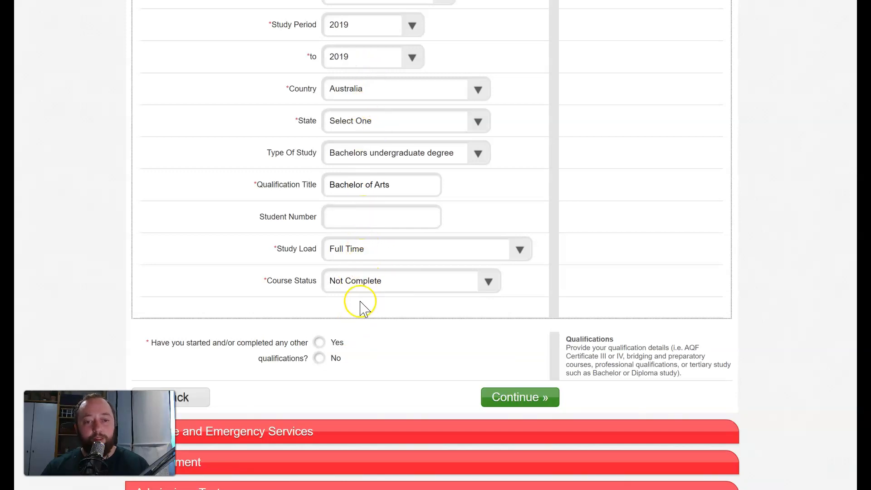
click(517, 395)
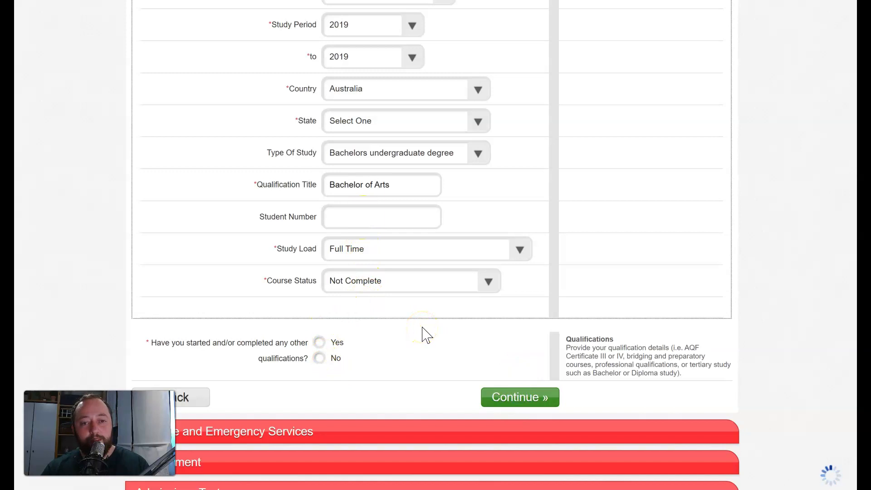
click(458, 325)
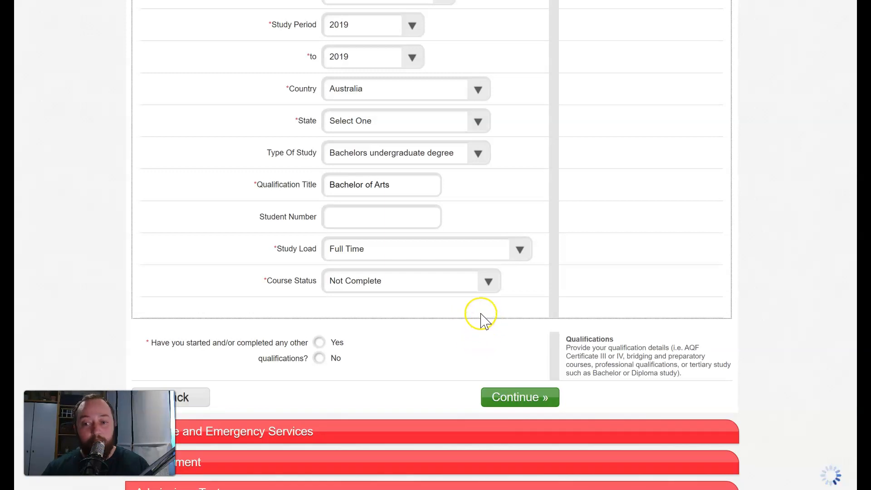
Step: Fix the qualification errors by setting State to Queensland and Institution to University of Southern Queensland
click(516, 398)
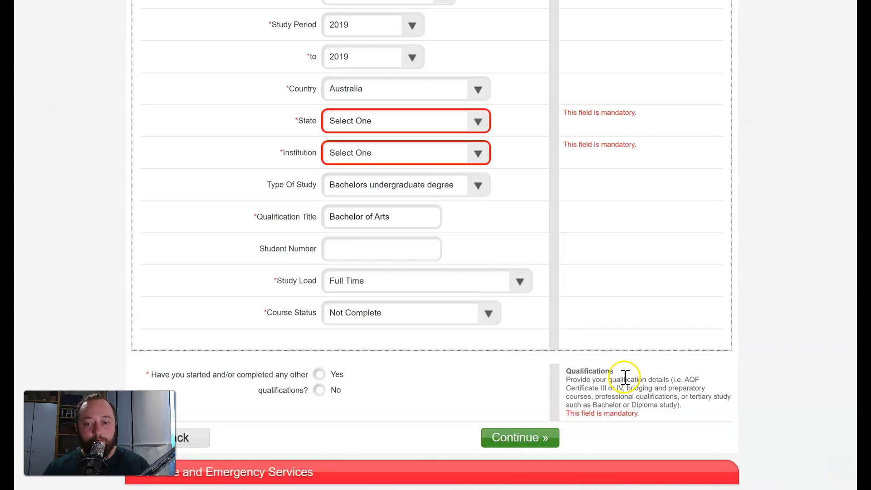
click(477, 119)
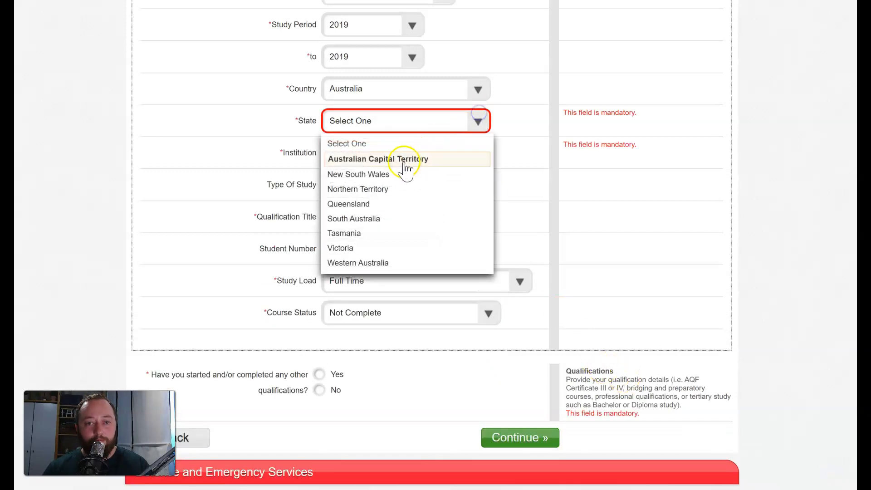
click(392, 202)
click(406, 151)
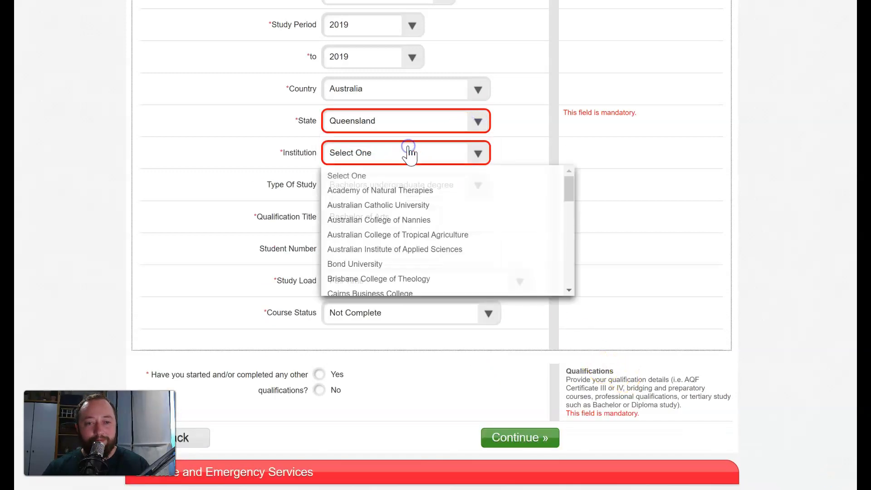
scroll(396, 259, down, 15)
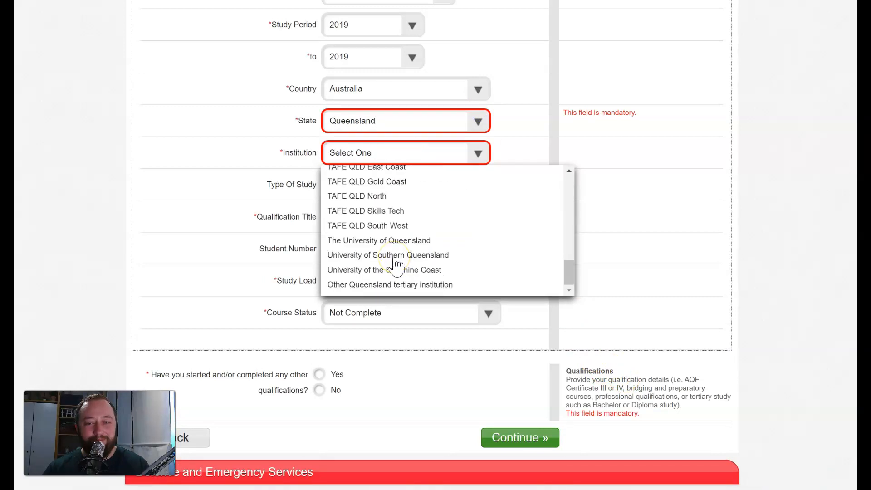
click(394, 255)
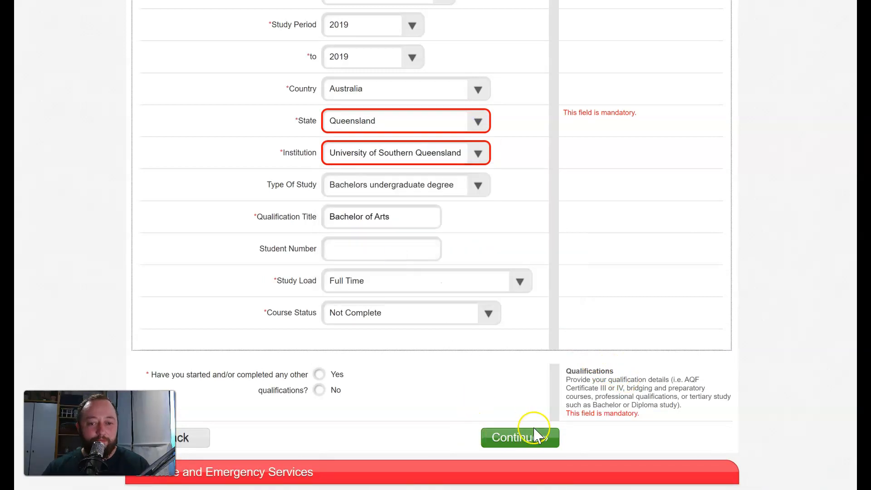
Step: Resubmit the qualification and answer No to having other qualifications
click(502, 432)
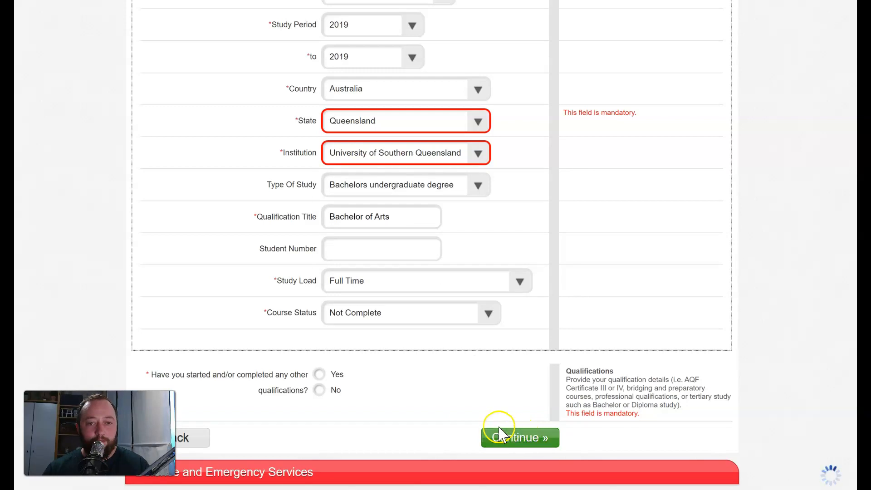
click(529, 441)
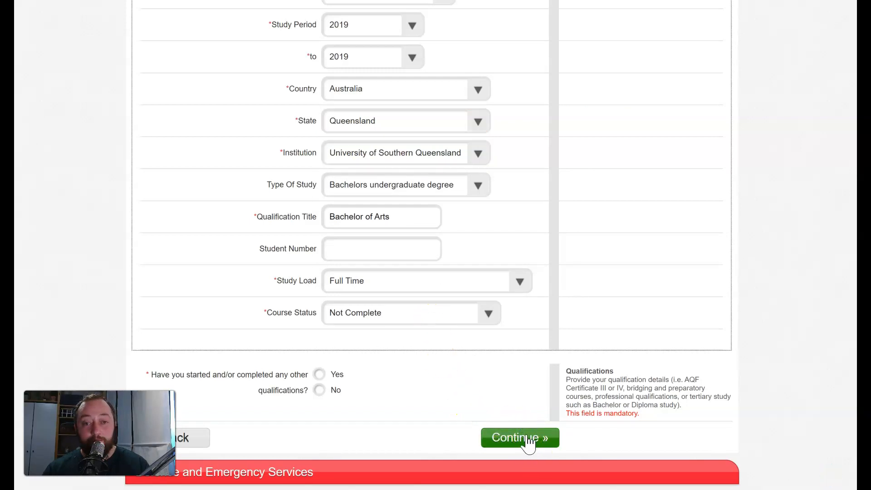
click(576, 421)
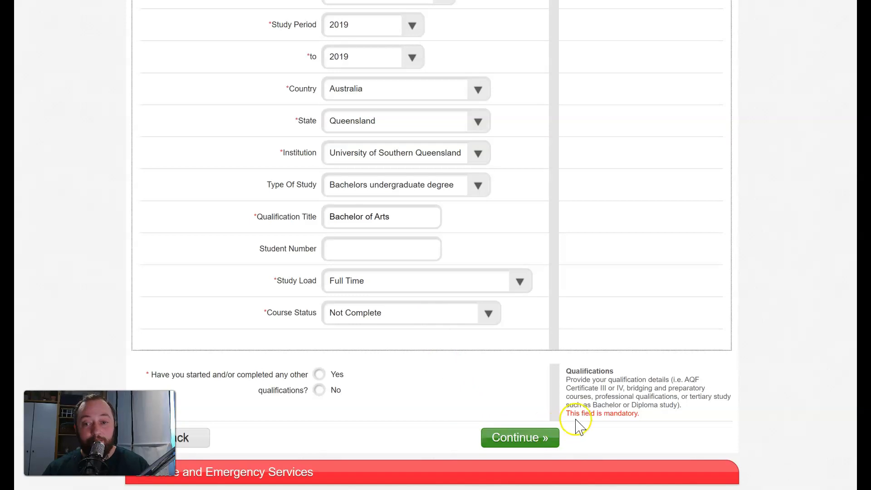
click(517, 438)
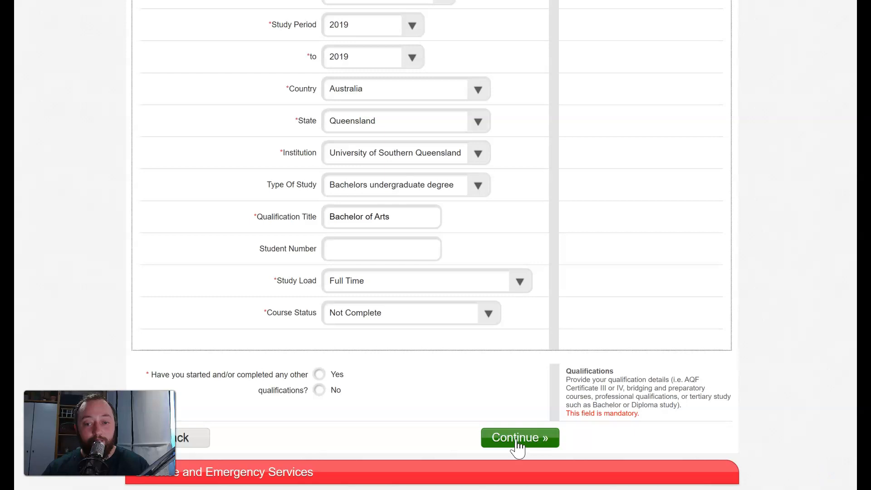
scroll(526, 419, up, 5)
scroll(525, 420, down, 5)
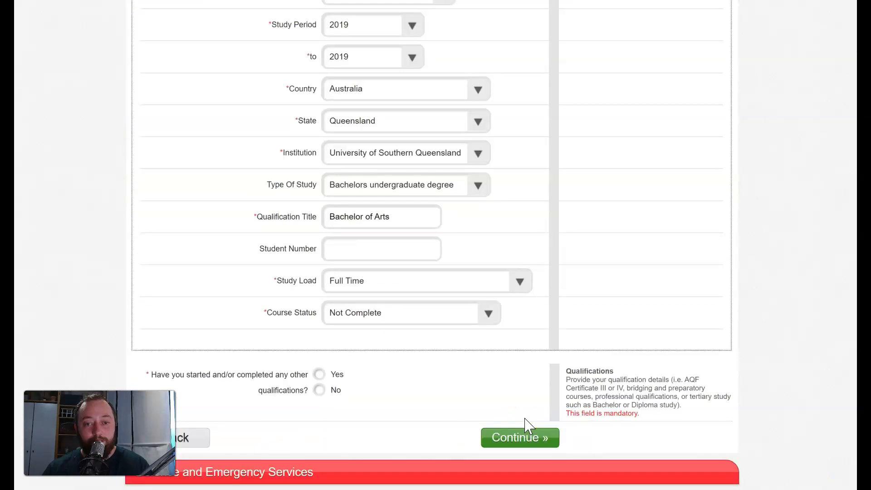
click(321, 390)
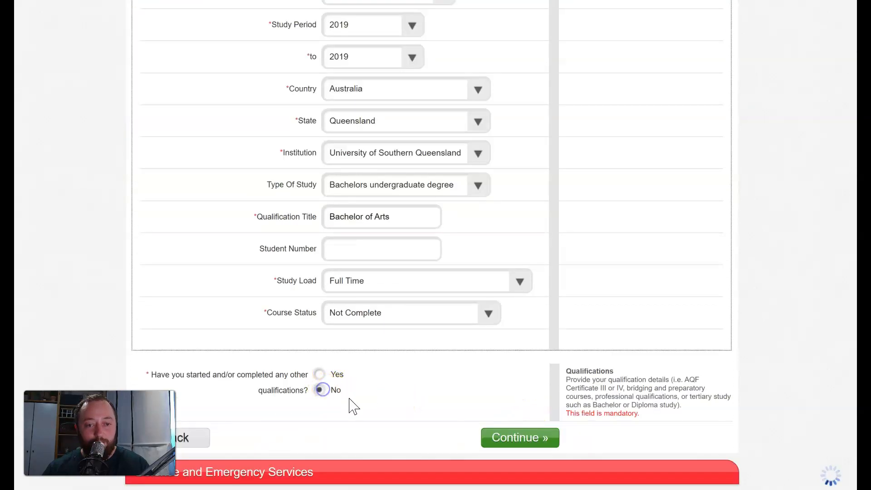
click(507, 433)
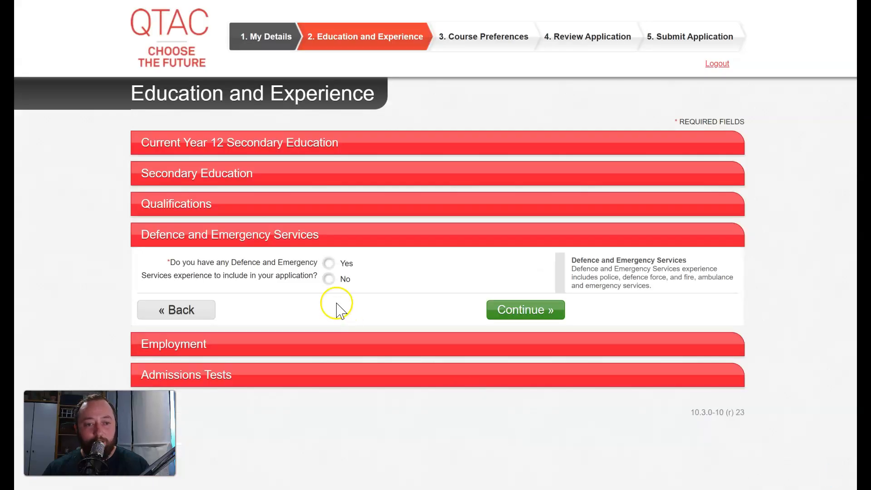
Step: Answer No to Defence and Emergency Services experience and to including employment
click(329, 280)
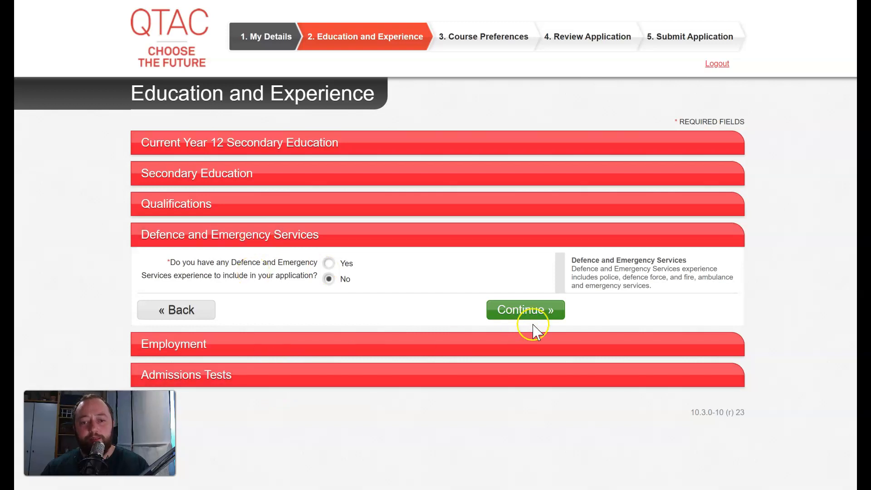
click(532, 309)
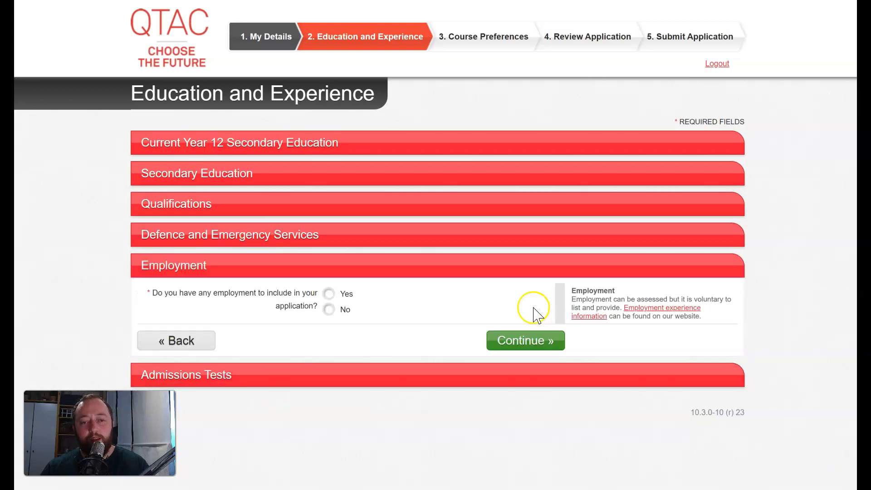
click(330, 309)
click(541, 340)
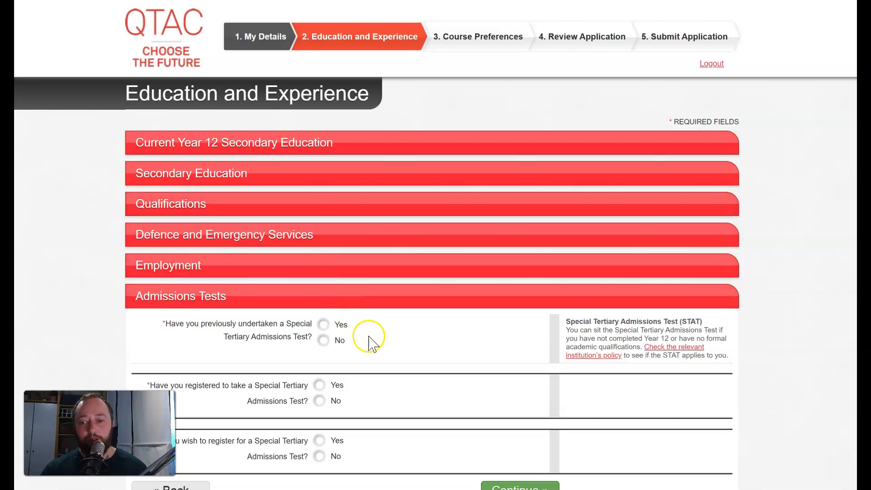
Step: Answer No to all three STAT questions and continue to Course Preferences
scroll(369, 336, down, 1)
click(323, 302)
click(320, 363)
click(319, 417)
click(537, 452)
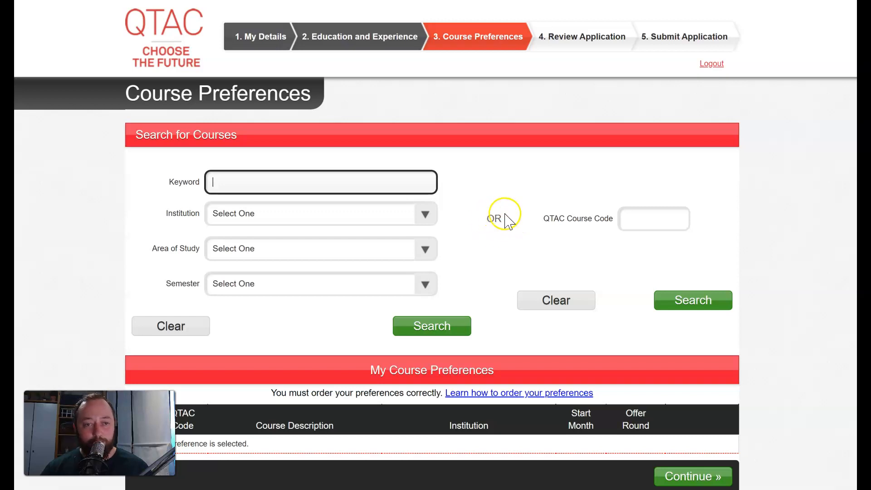
Step: Enter 'laws' as the Search for Courses keyword
scroll(501, 220, down, 1)
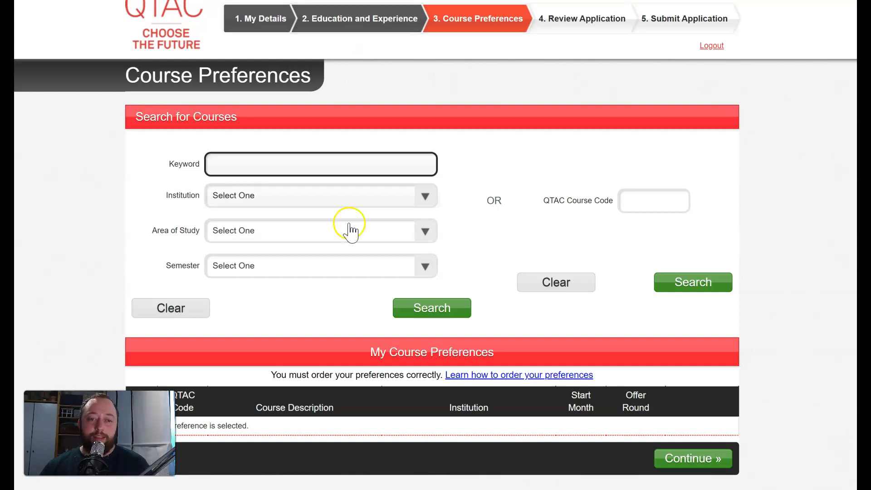
click(229, 168)
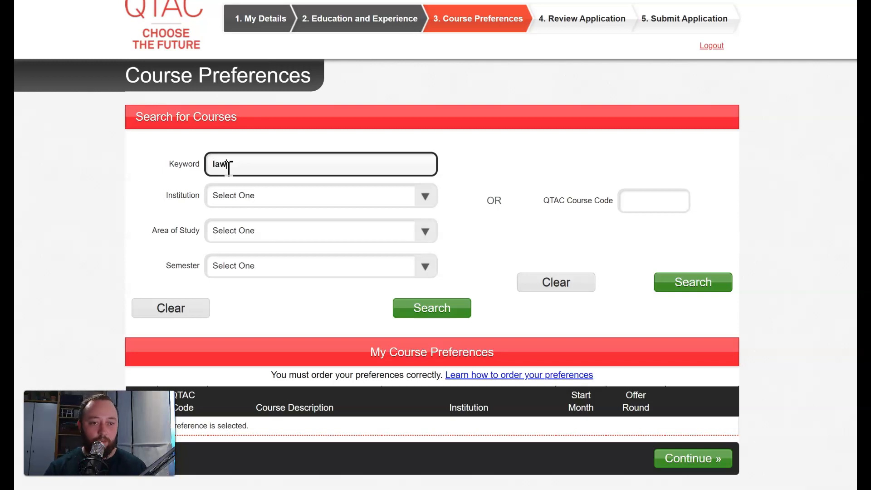
Step: Search The University of Queensland for courses matching 'laws'
click(273, 201)
scroll(277, 290, down, 5)
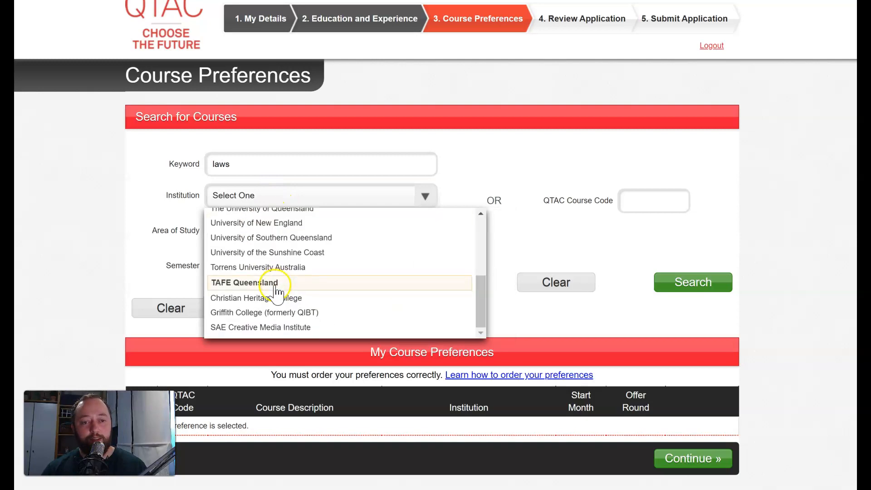
scroll(278, 252, up, 2)
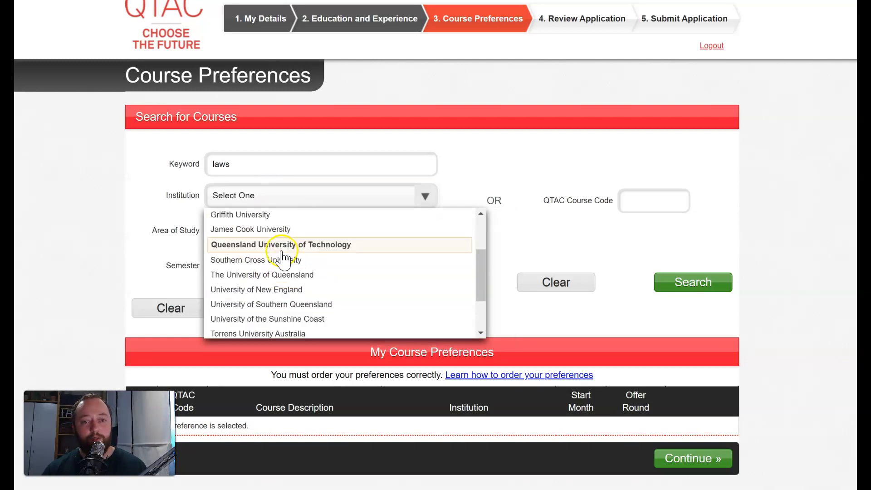
click(282, 276)
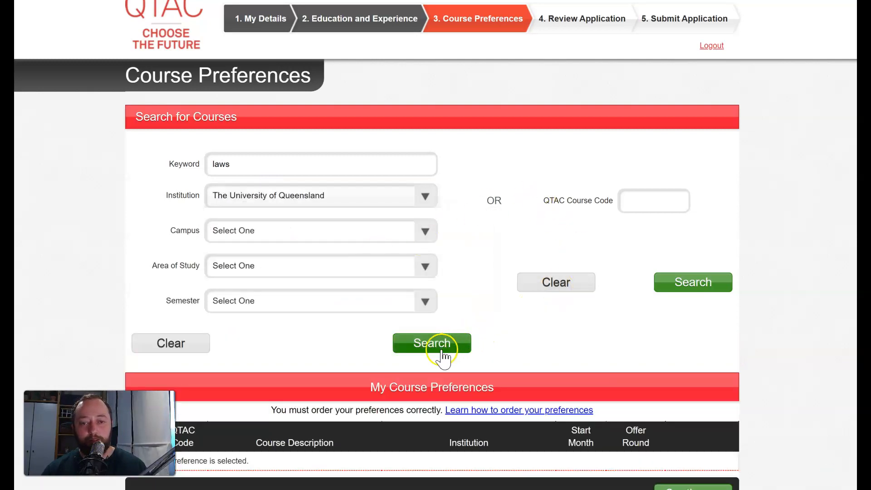
click(440, 348)
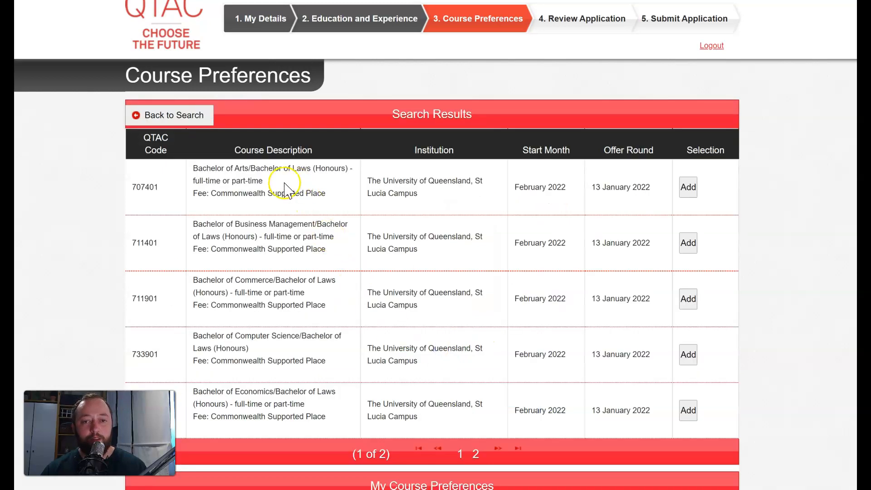
Step: Add Bachelor of Arts/Bachelor of Laws (Honours), 707401, as a preference and return to the search
click(689, 188)
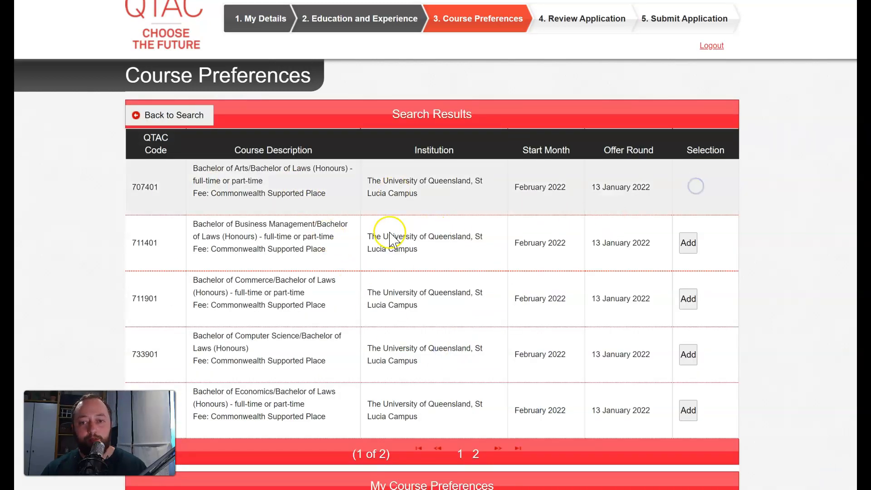
scroll(341, 243, down, 3)
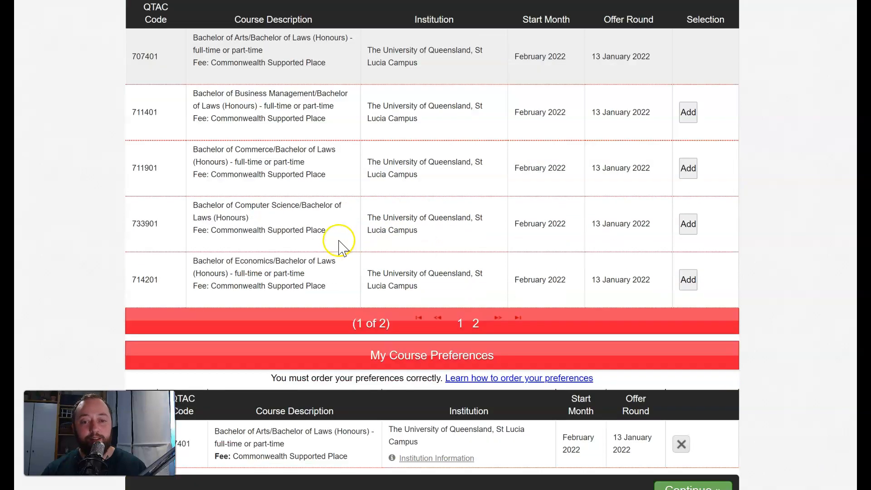
scroll(354, 230, up, 3)
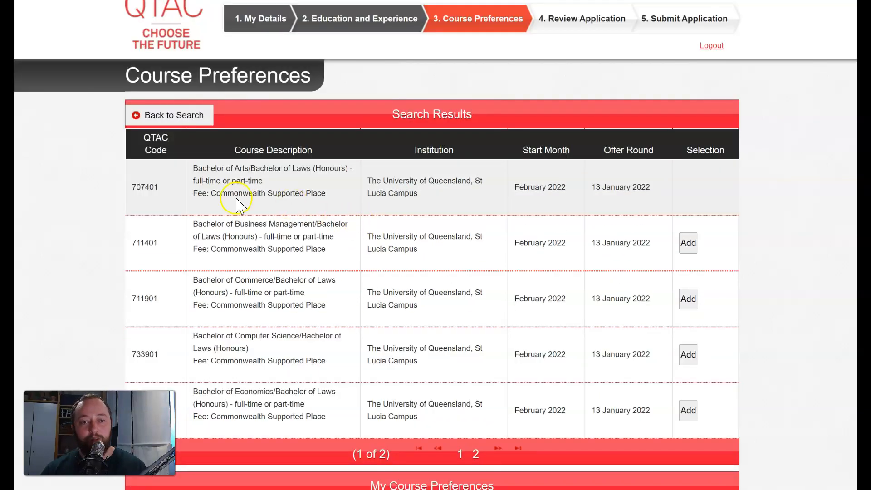
scroll(231, 190, up, 1)
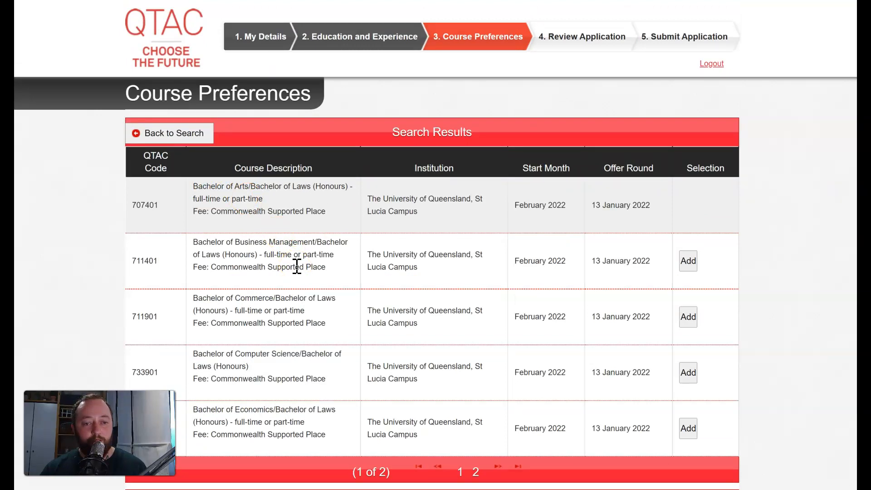
click(188, 137)
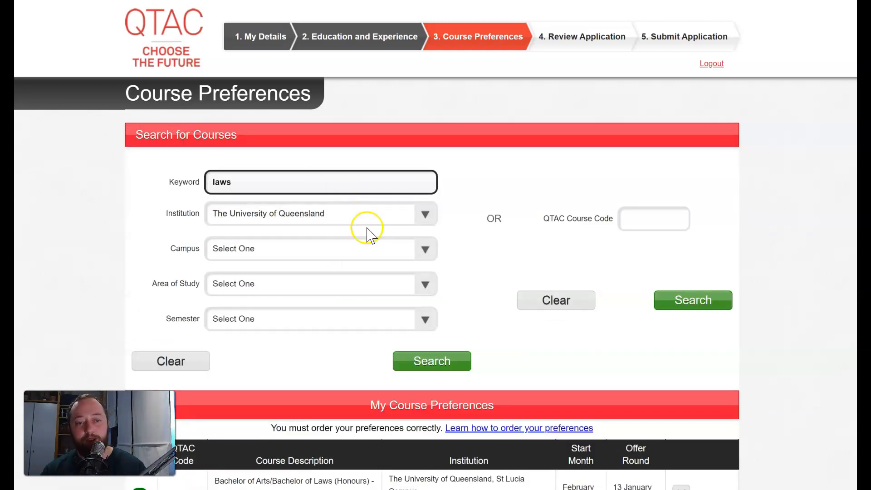
Step: Search Queensland University of Technology for courses matching 'laws'
scroll(334, 246, down, 2)
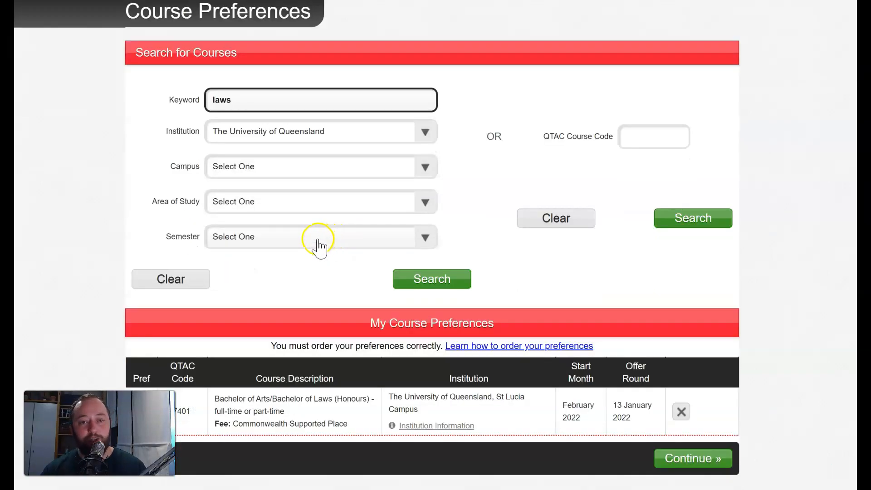
click(258, 103)
drag(259, 102, 200, 102)
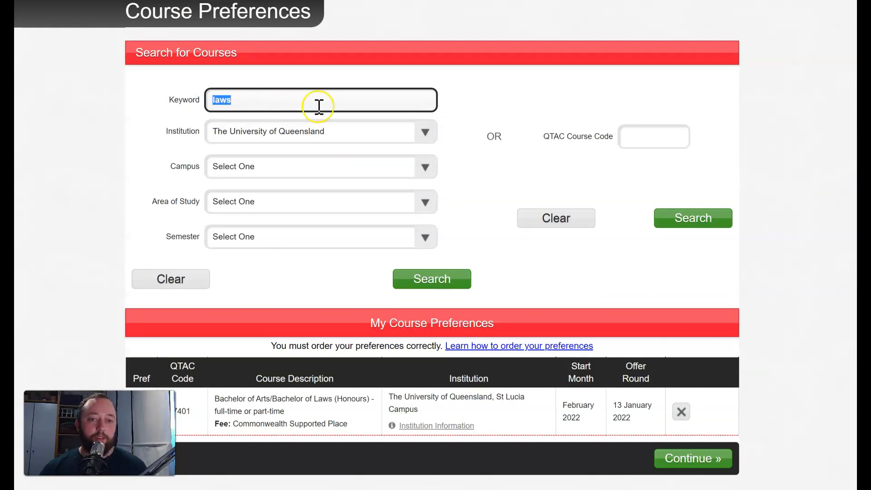
click(328, 134)
scroll(318, 226, down, 4)
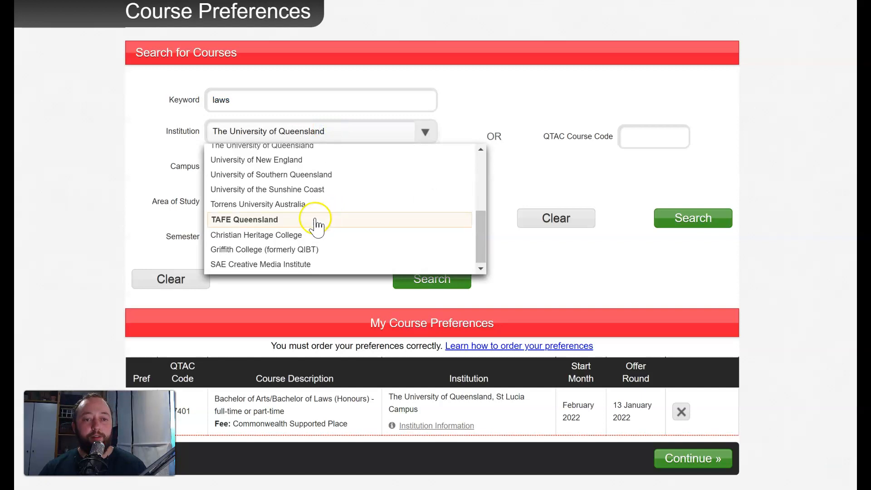
scroll(282, 237, up, 3)
click(282, 246)
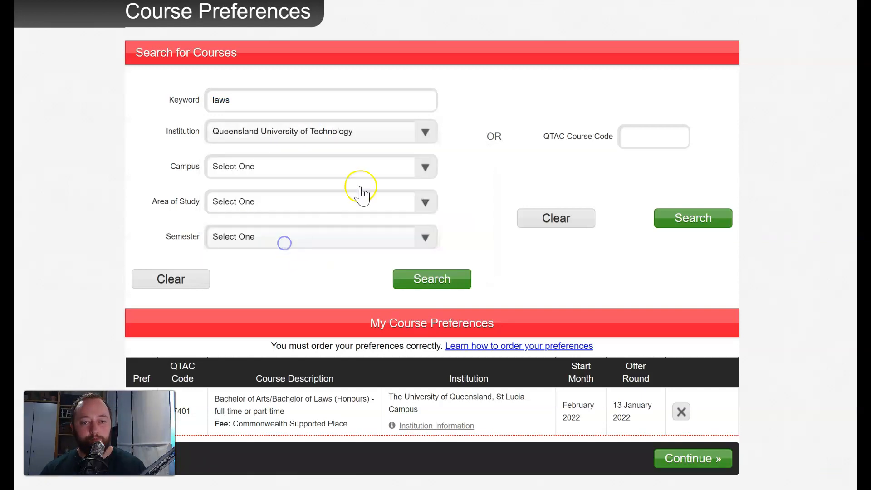
click(442, 281)
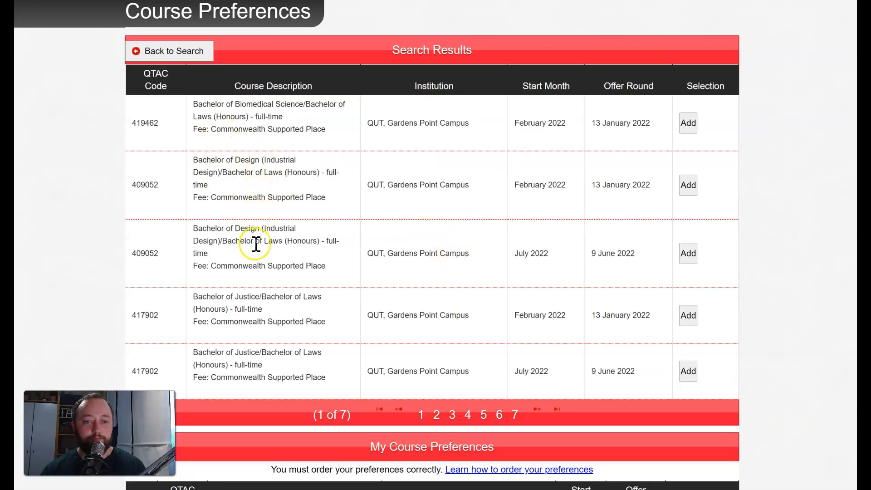
Step: Page through the QUT results, pages 2 to 7, and back to page 1
click(438, 414)
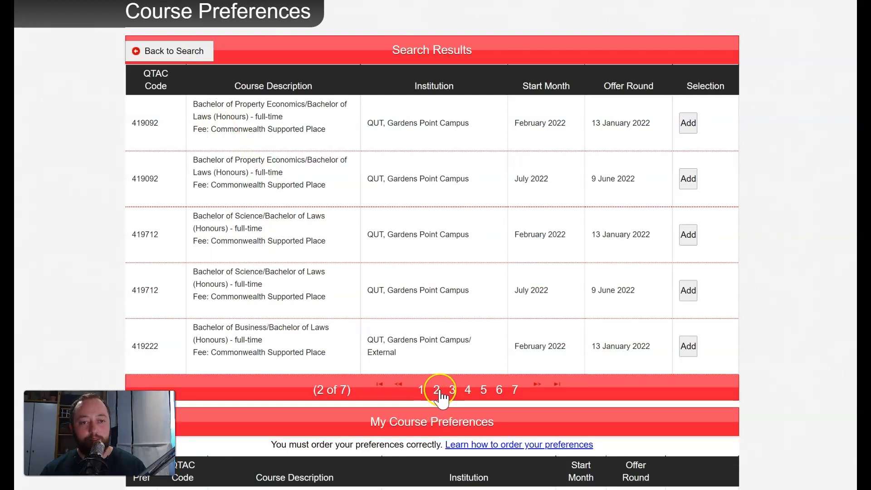
click(451, 391)
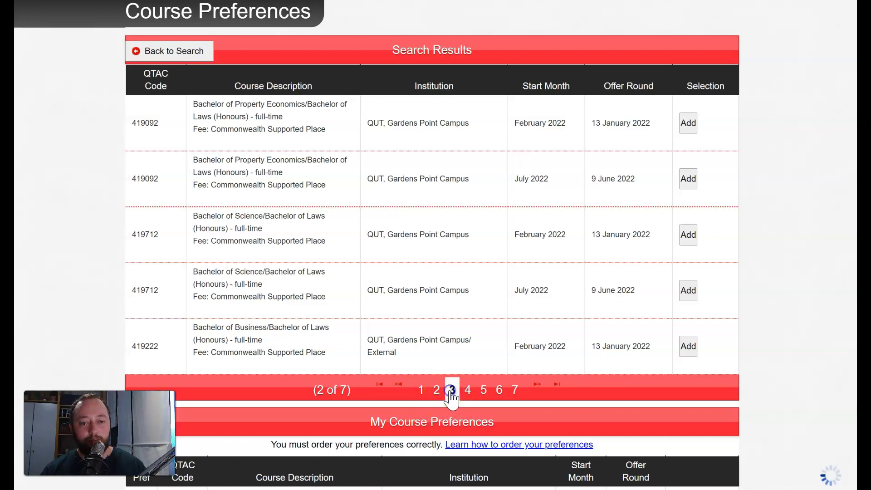
click(480, 390)
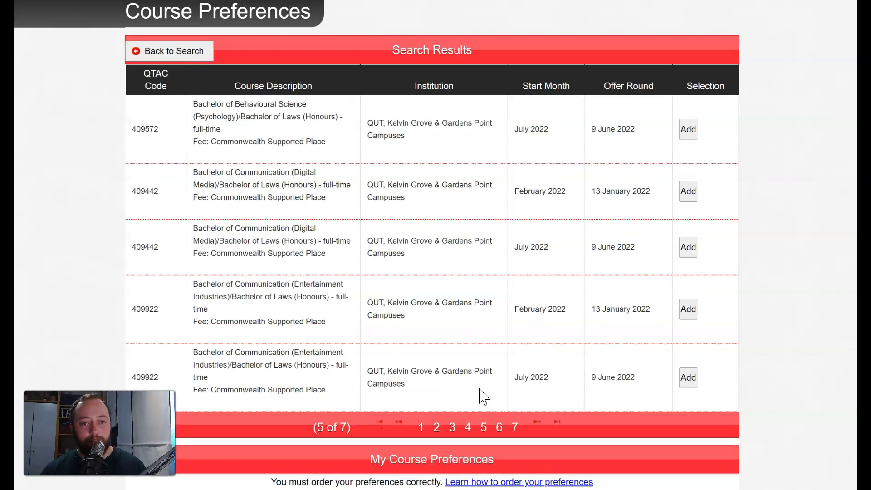
click(486, 426)
click(496, 427)
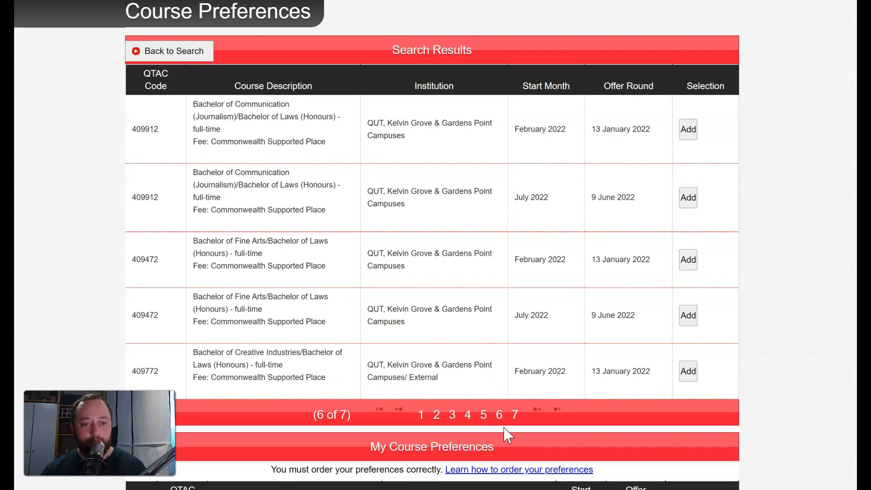
click(515, 414)
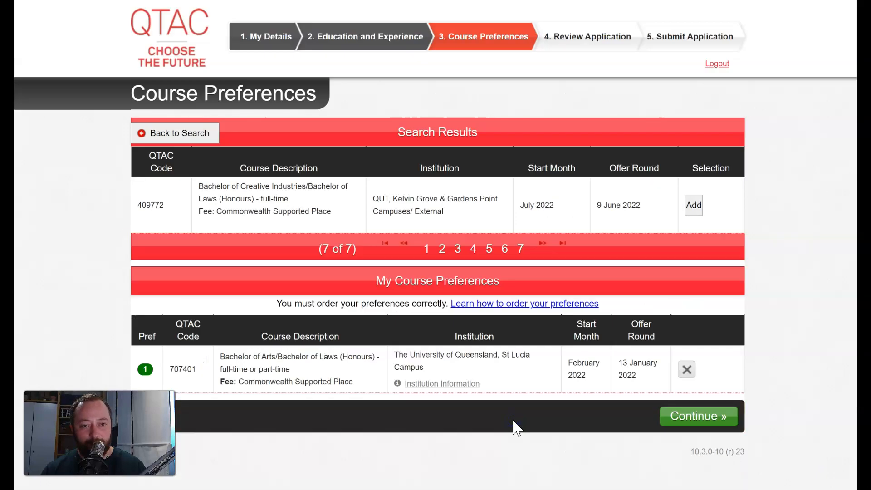
click(442, 249)
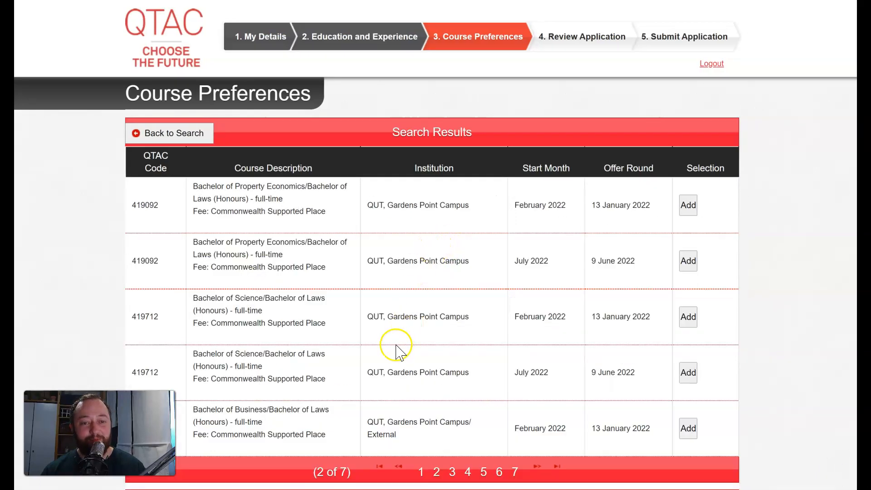
scroll(398, 349, down, 3)
click(421, 344)
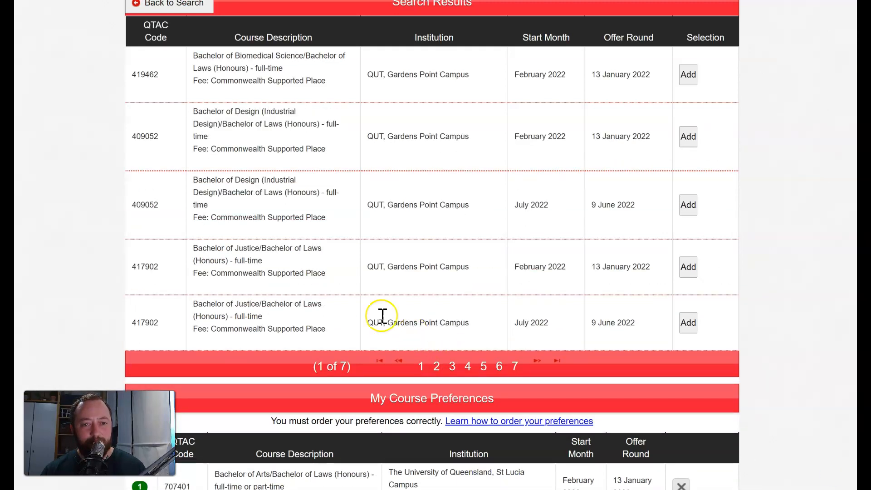
scroll(258, 230, up, 3)
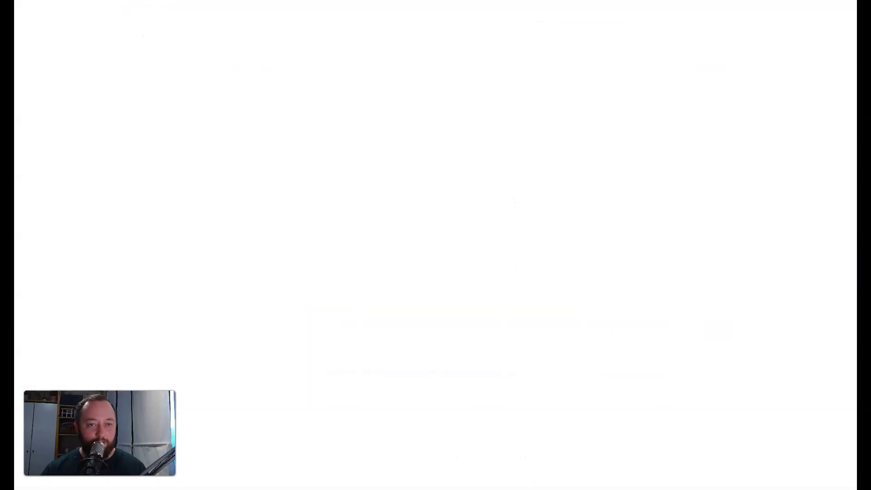
Step: Open the public QTAC website's course search and enter the keyword 'laws'
text(qtac)
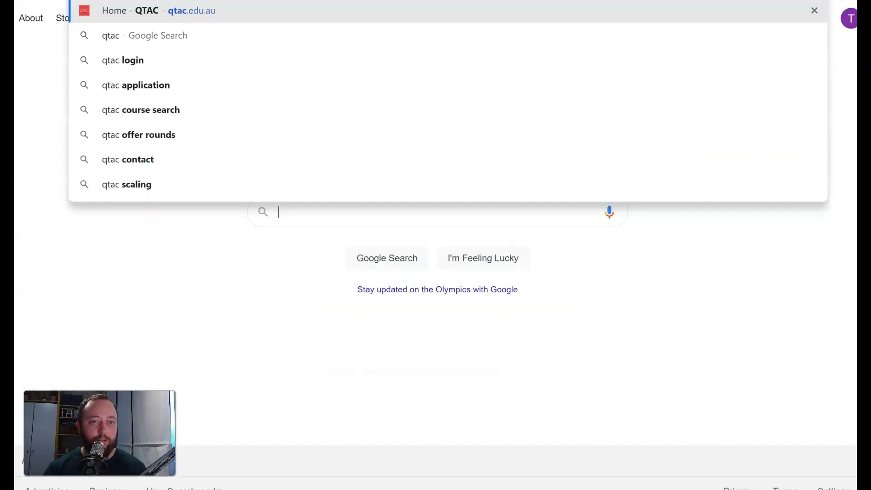
key(Escape)
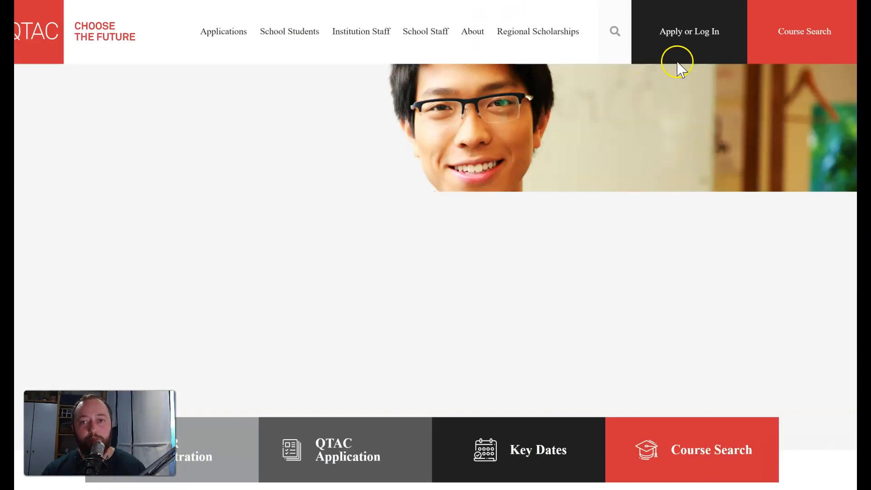
click(808, 30)
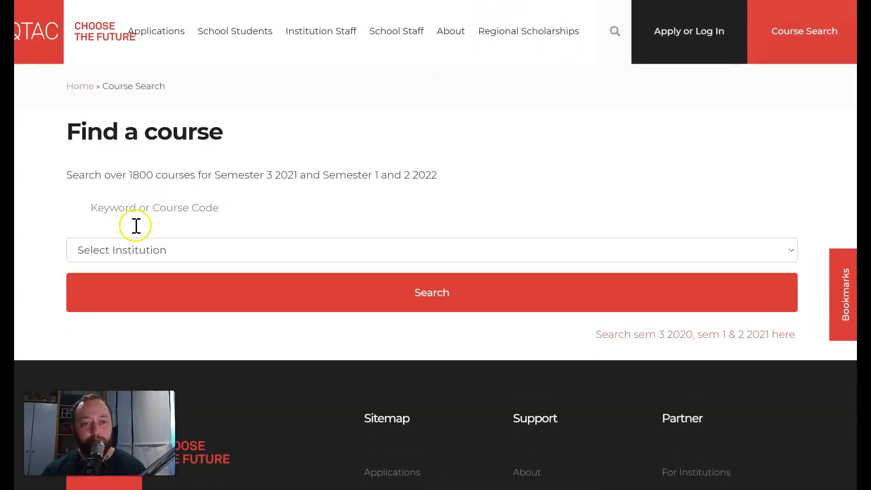
click(214, 212)
text(laws)
Step: Search QUT courses and select the Bachelor of Laws (Honours) code 417601
click(447, 209)
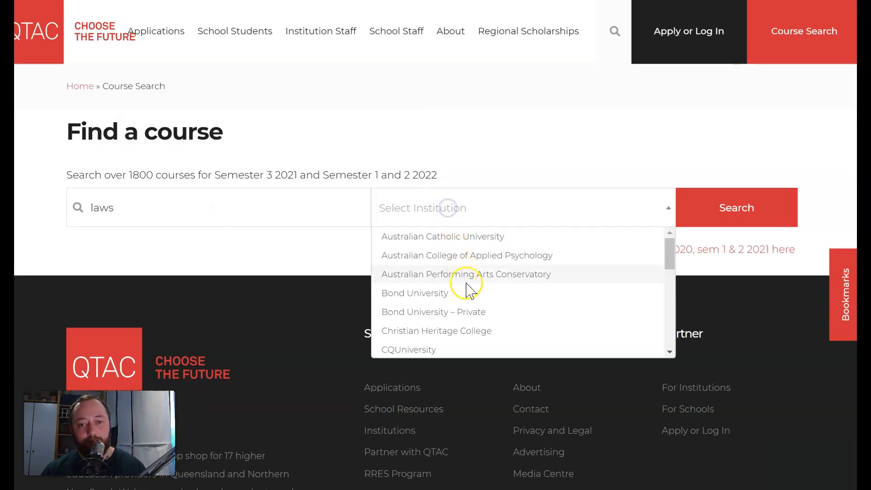
scroll(471, 312, down, 5)
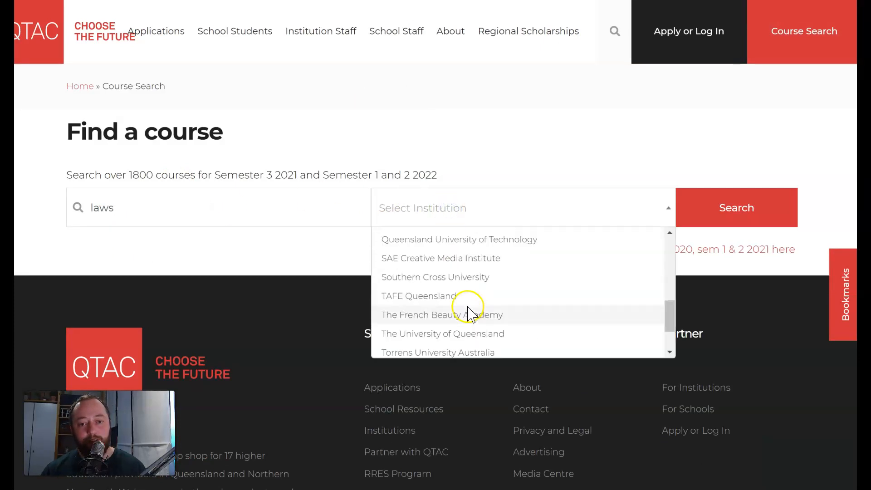
scroll(467, 308, down, 1)
scroll(465, 308, up, 2)
click(461, 309)
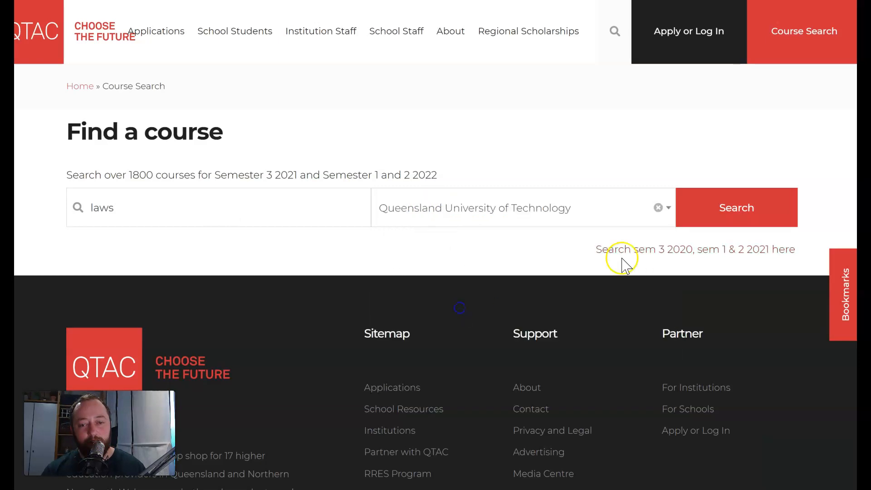
click(726, 216)
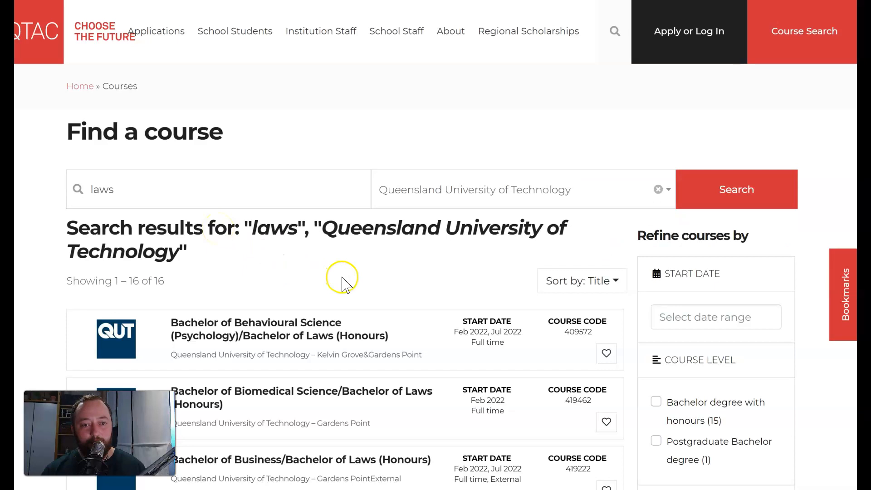
scroll(342, 278, down, 6)
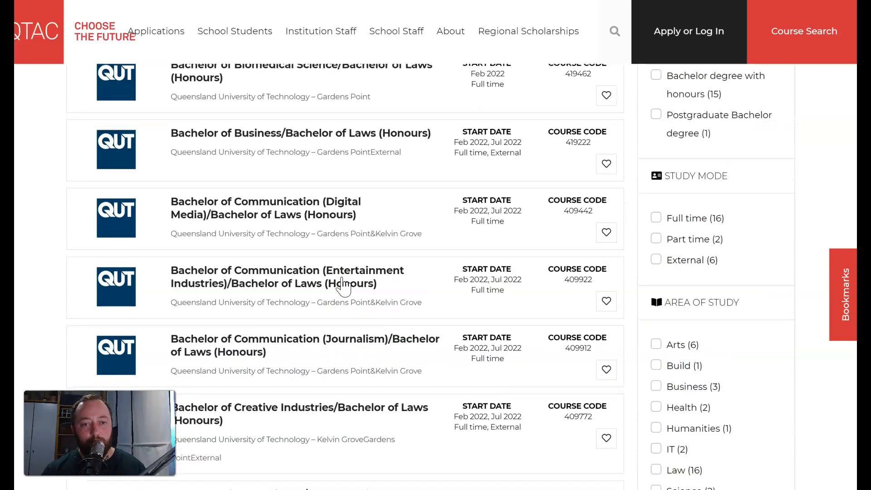
scroll(344, 286, down, 6)
scroll(343, 306, down, 5)
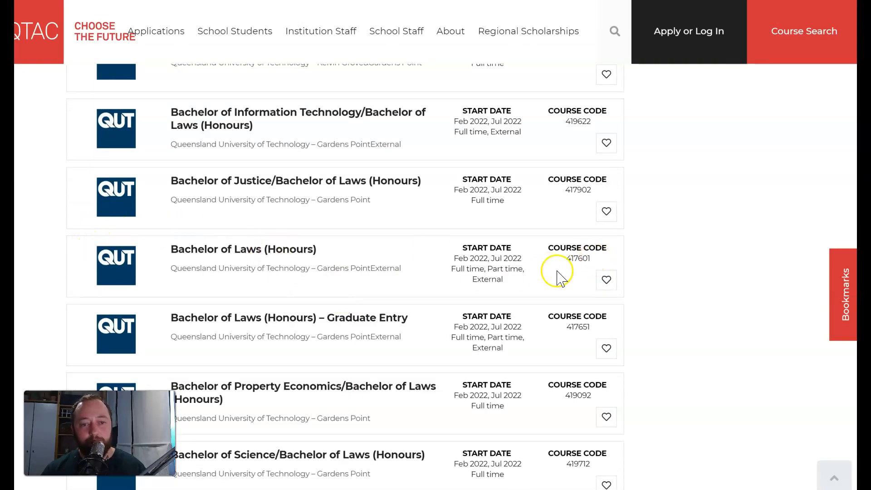
drag(595, 258, 553, 259)
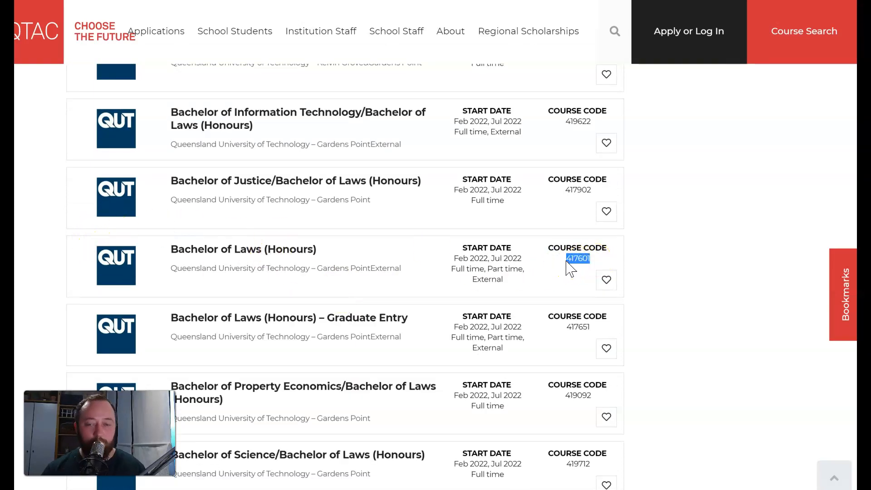
Step: Clear the keyword and institution, then search by QTAC course code 417601
key(alt+Tab)
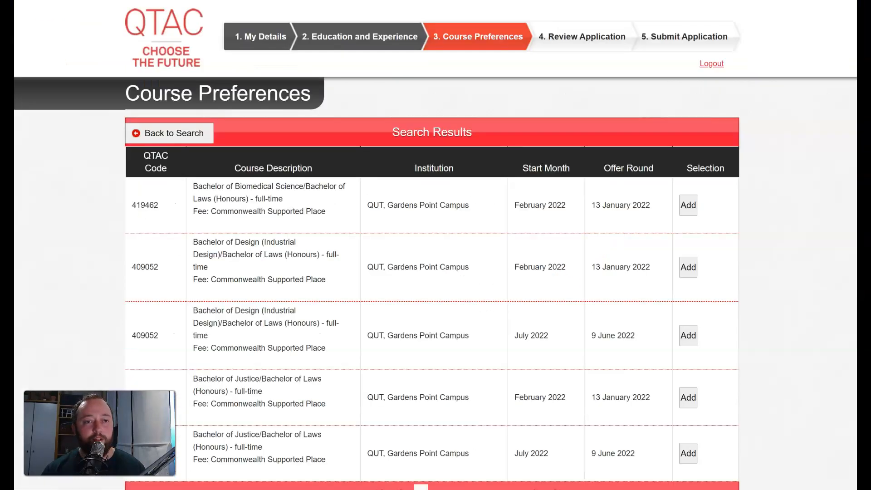
click(168, 124)
click(628, 219)
drag(243, 180, 177, 180)
key(BackSpace)
click(629, 218)
click(420, 211)
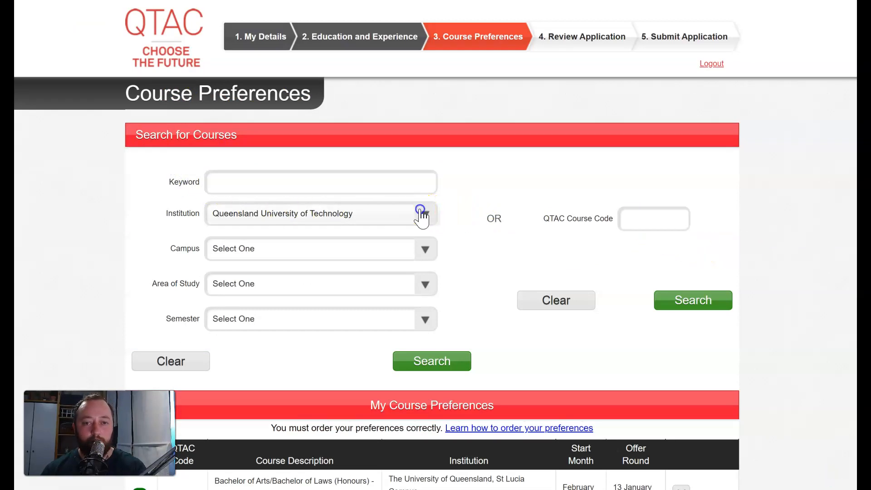
click(333, 237)
click(657, 217)
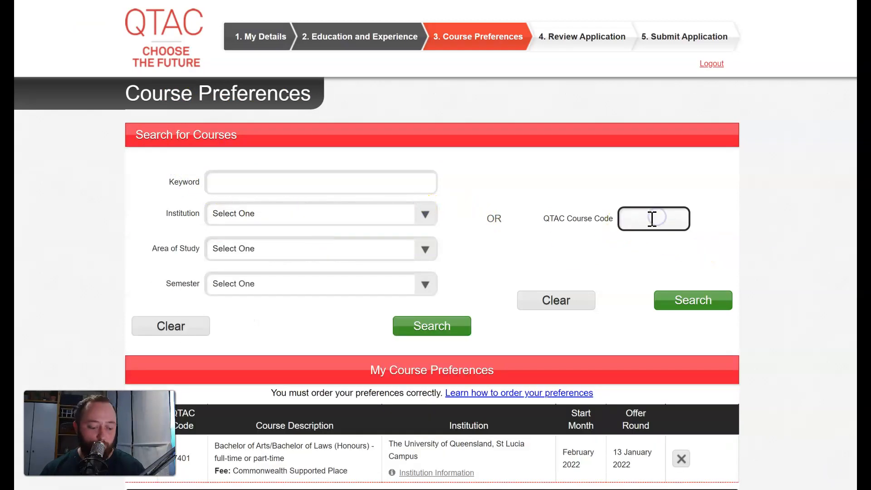
text(417601)
click(710, 298)
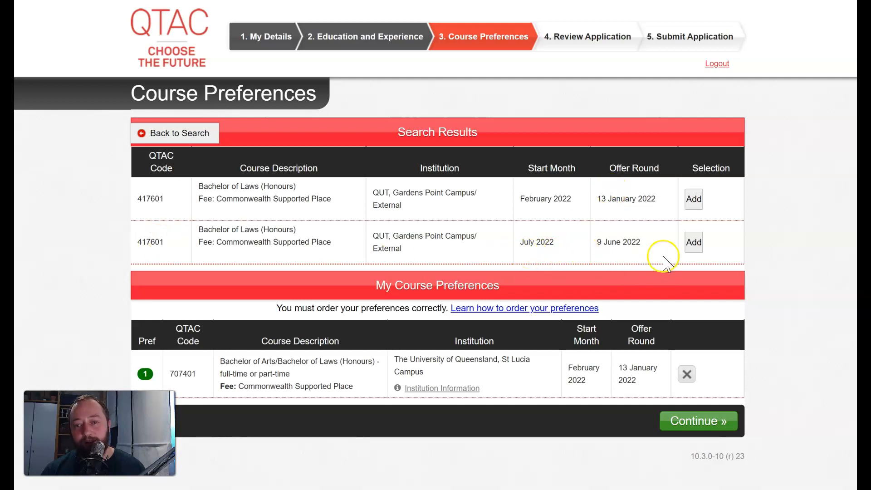
Step: Add both 417601 offerings and order preferences as 707401, February 2022, then July 2022
click(694, 200)
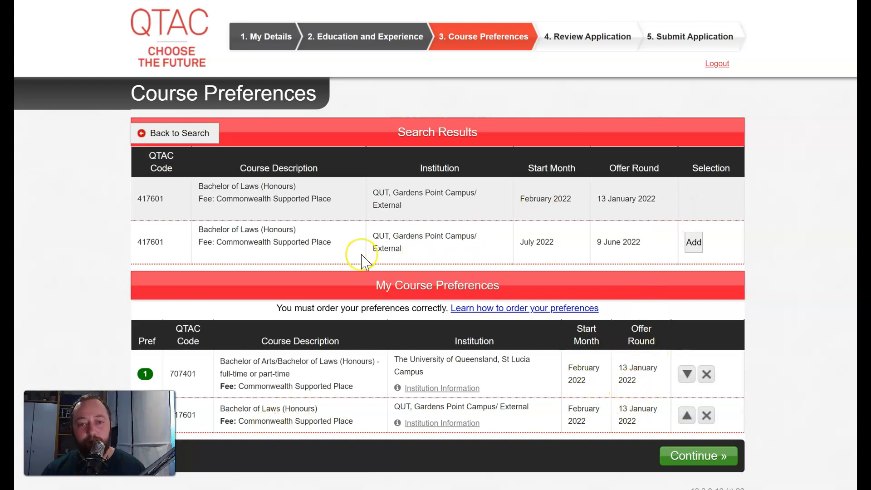
click(687, 254)
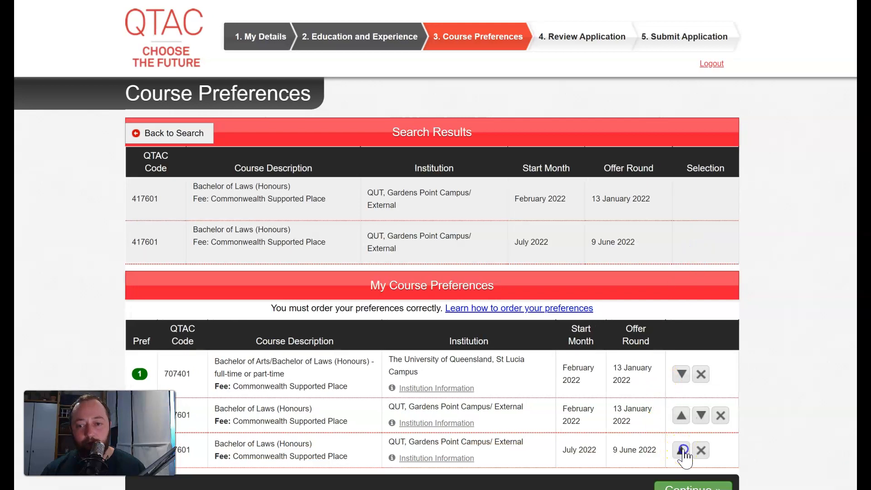
click(681, 450)
click(681, 416)
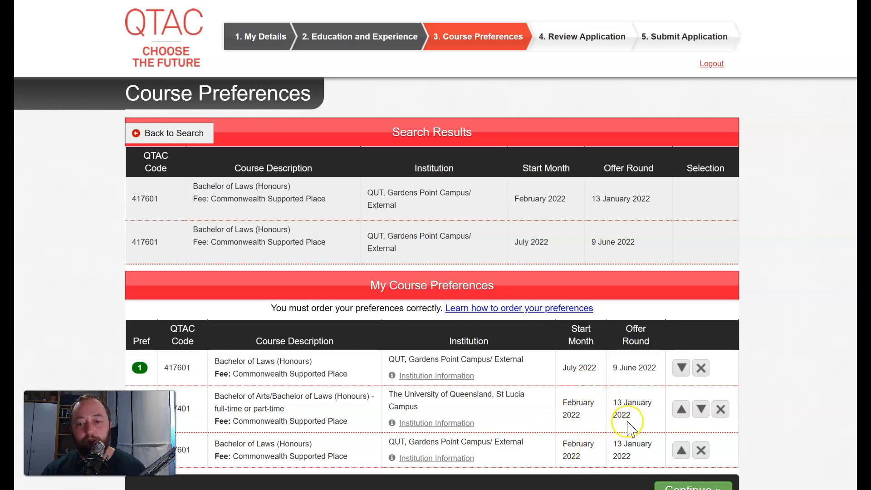
click(681, 367)
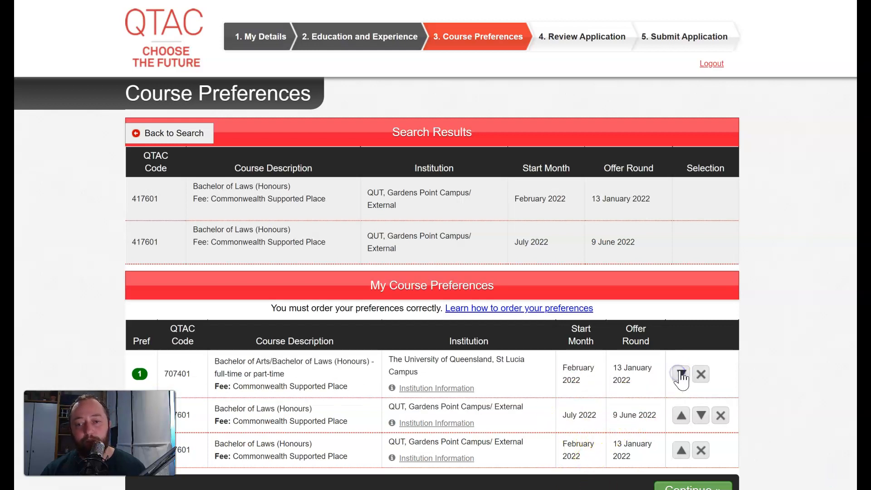
click(681, 367)
click(681, 368)
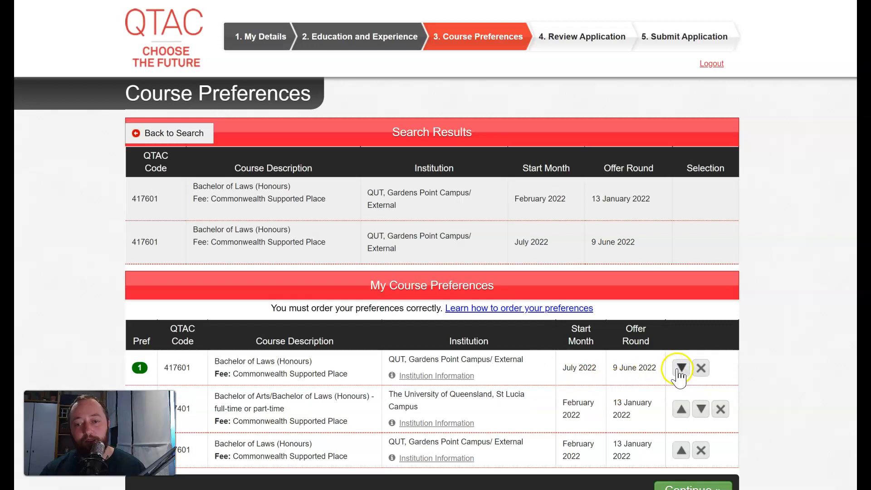
click(682, 415)
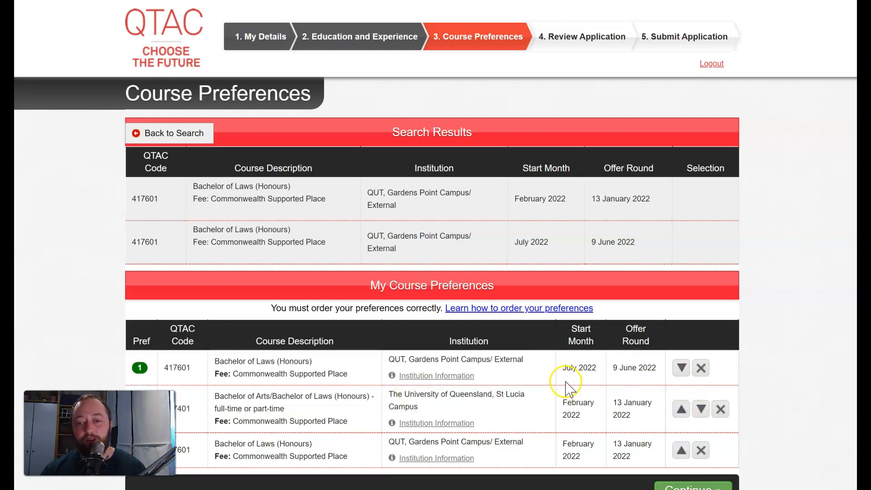
click(675, 368)
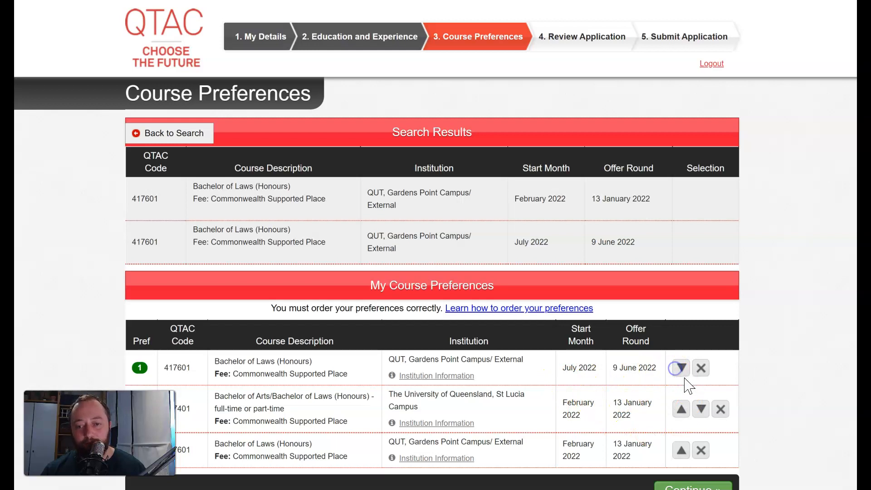
click(704, 413)
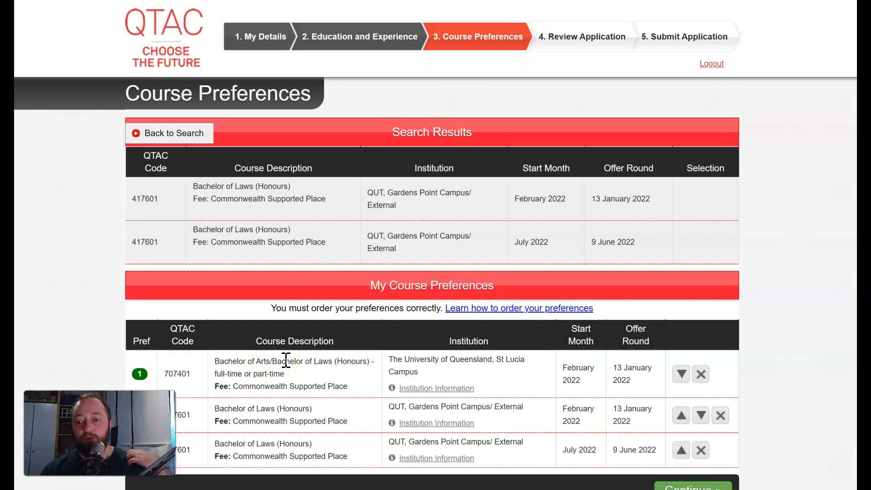
Step: Scroll down the Course Preferences page toward the Continue button
scroll(739, 395, down, 2)
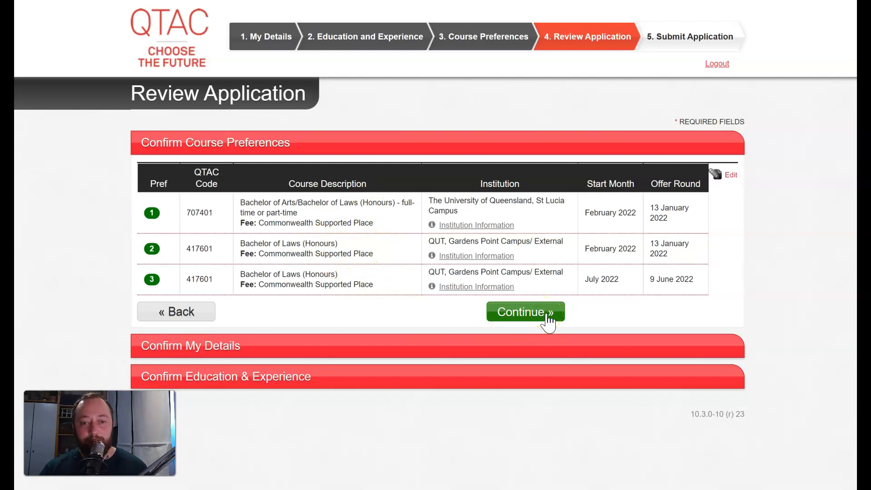
Step: Confirm the course preferences and review the personal details summary to its end
click(547, 313)
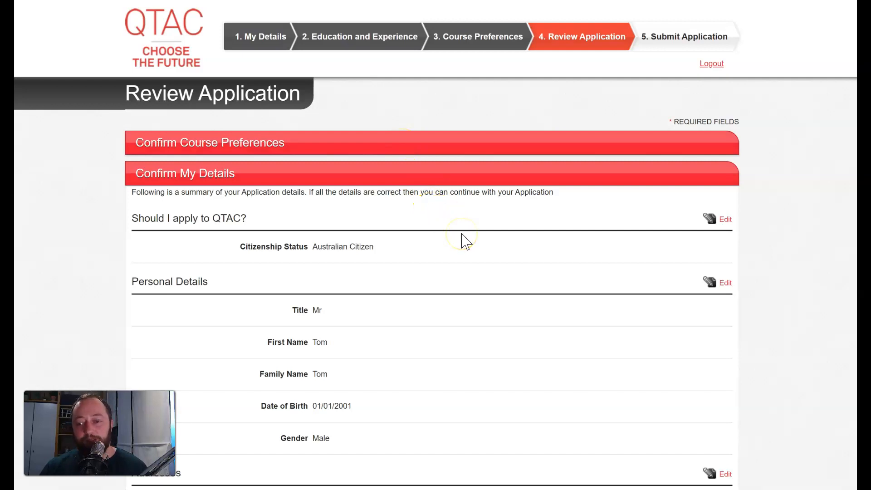
scroll(466, 242, down, 1)
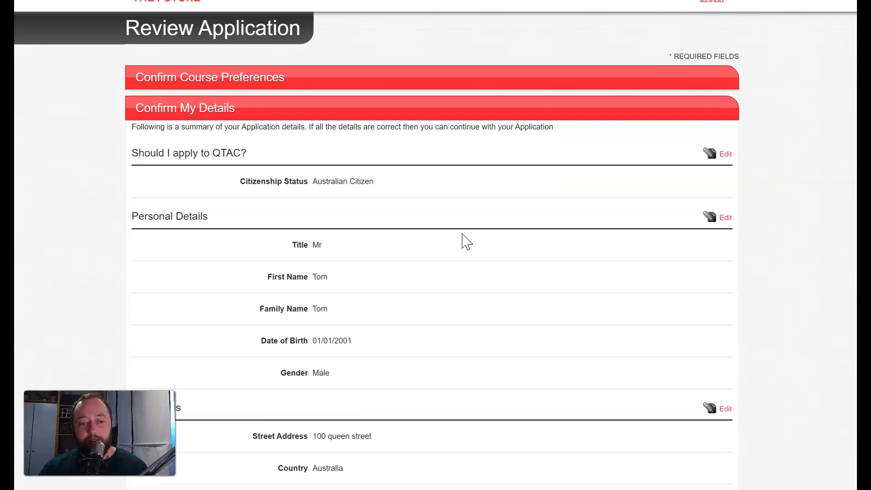
scroll(465, 241, down, 2)
right_click(463, 234)
scroll(464, 234, down, 2)
click(494, 202)
scroll(493, 204, down, 4)
scroll(534, 385, down, 9)
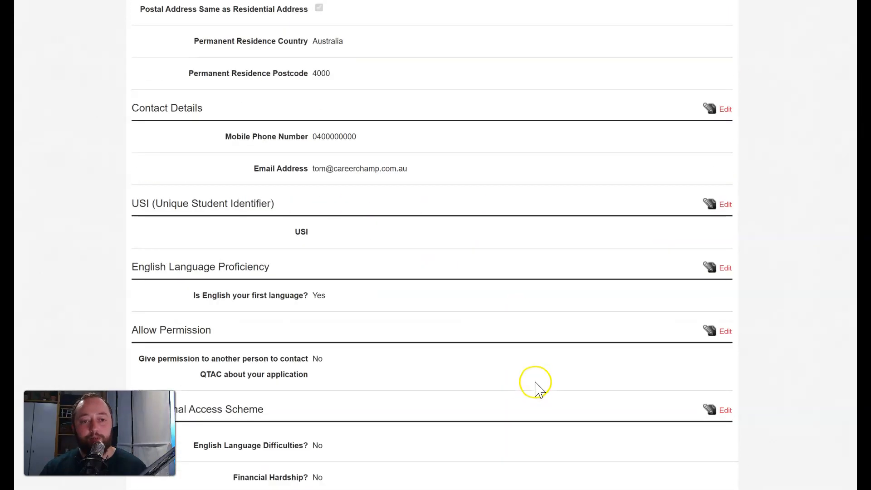
scroll(533, 386, down, 4)
Step: Confirm the personal details and review the Education and Experience summary listing the Bachelor of Arts
click(521, 424)
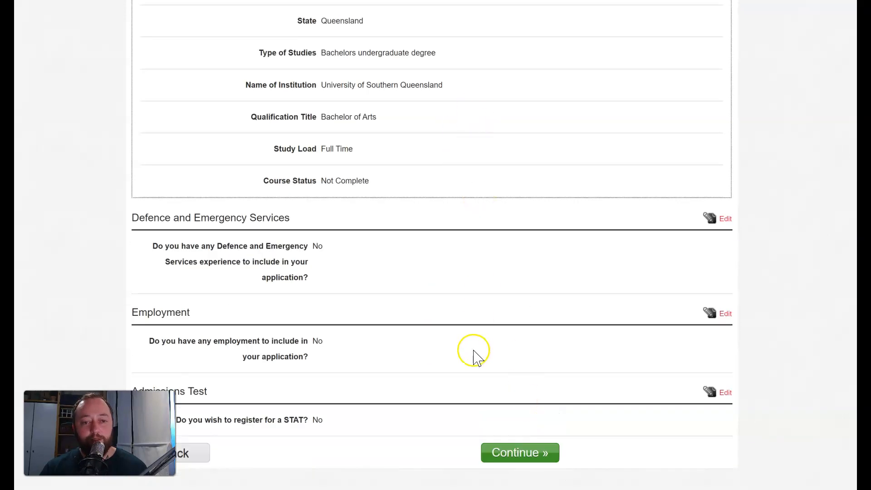
scroll(472, 354, up, 7)
scroll(472, 354, down, 7)
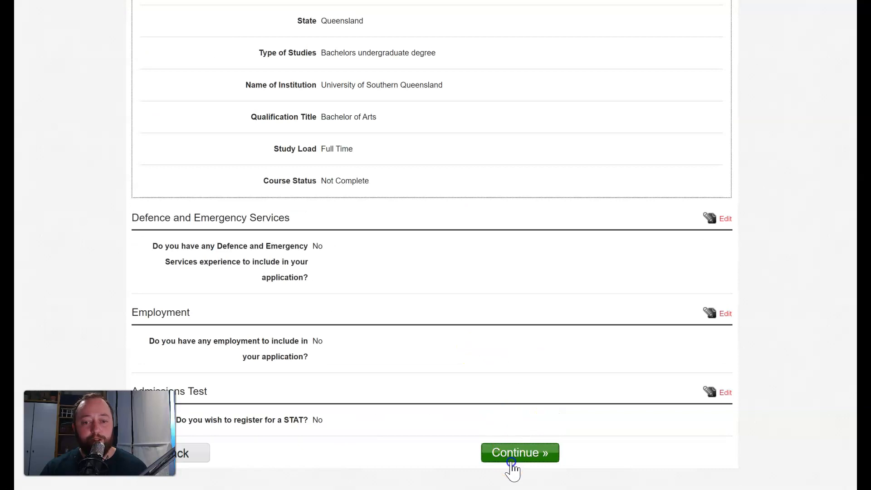
Step: Move to Submit Application and answer No to having a voucher, showing the $79.00 fee
click(513, 455)
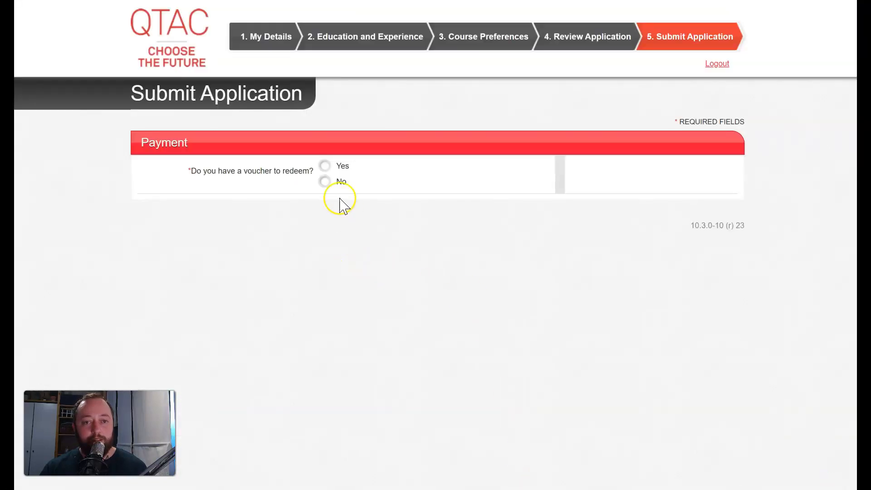
click(326, 182)
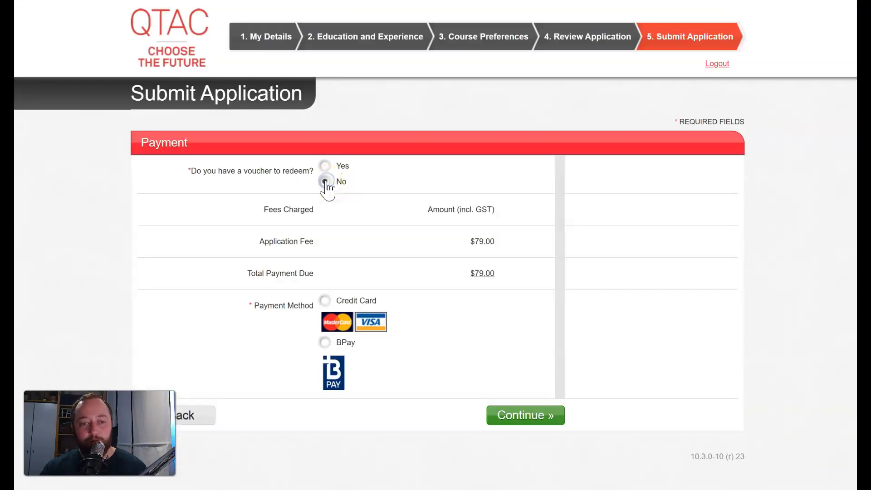